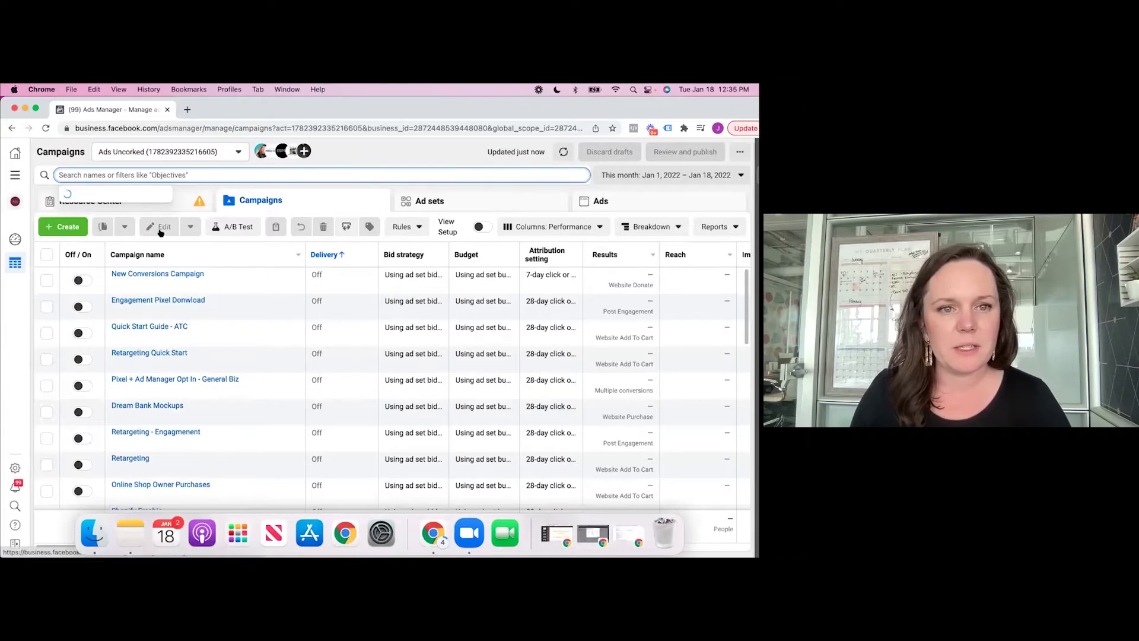
Open the Sample ad set of the New Conversions Campaign for editing.
{"action": "left_click", "coordinate": [416, 151]}
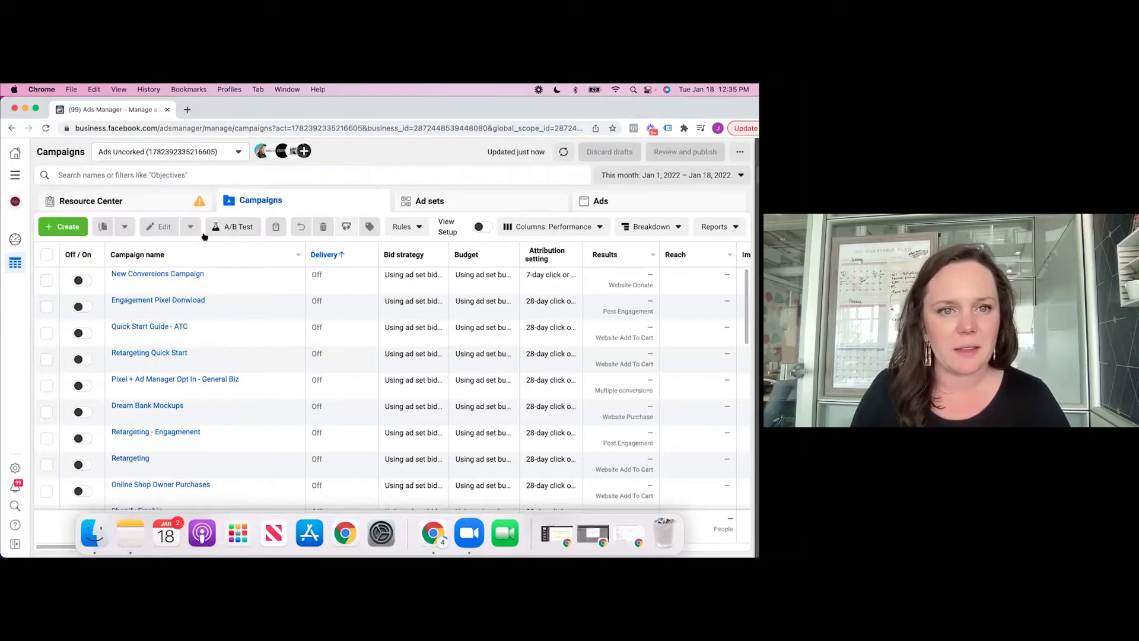
{"action": "left_click", "coordinate": [159, 274]}
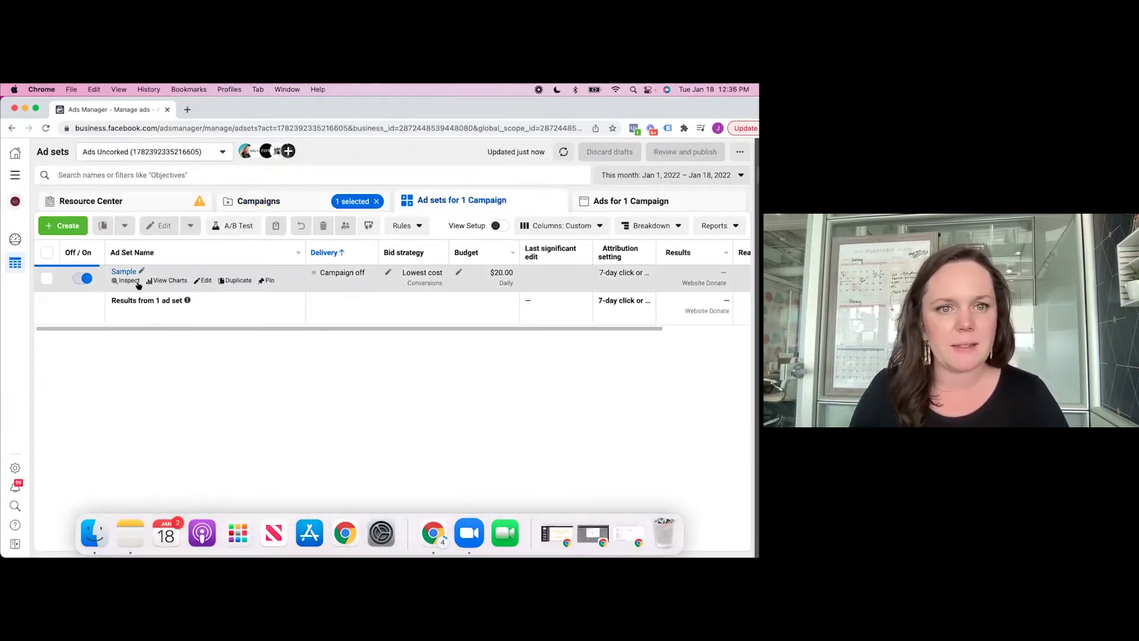
{"action": "left_click", "coordinate": [201, 282]}
{"action": "left_click", "coordinate": [202, 282]}
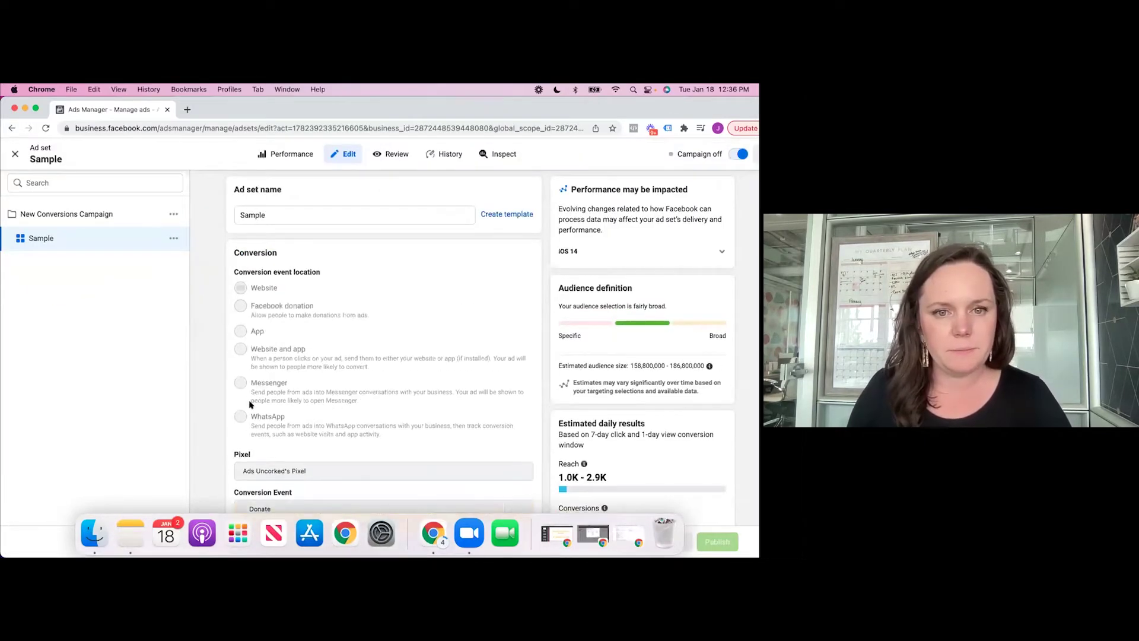
Search the ad set's detailed targeting for "parents" and review the suggested audiences without adding any.
{"action": "scroll", "coordinate": [249, 404], "scroll_direction": "down", "scroll_amount": 15}
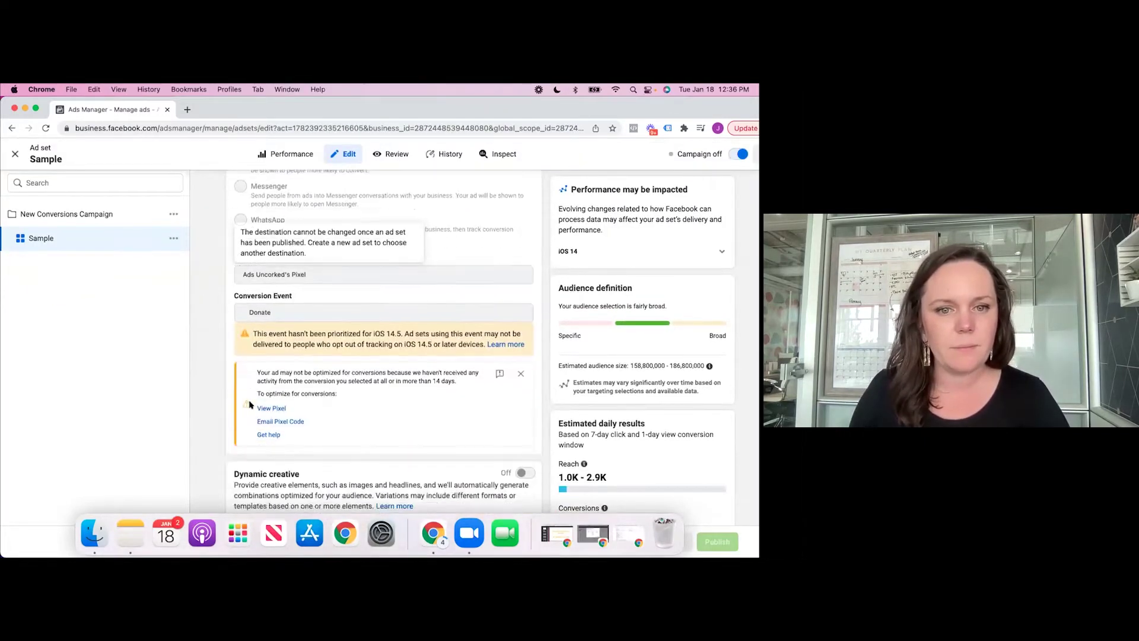
{"action": "scroll", "coordinate": [249, 404], "scroll_direction": "down", "scroll_amount": 6}
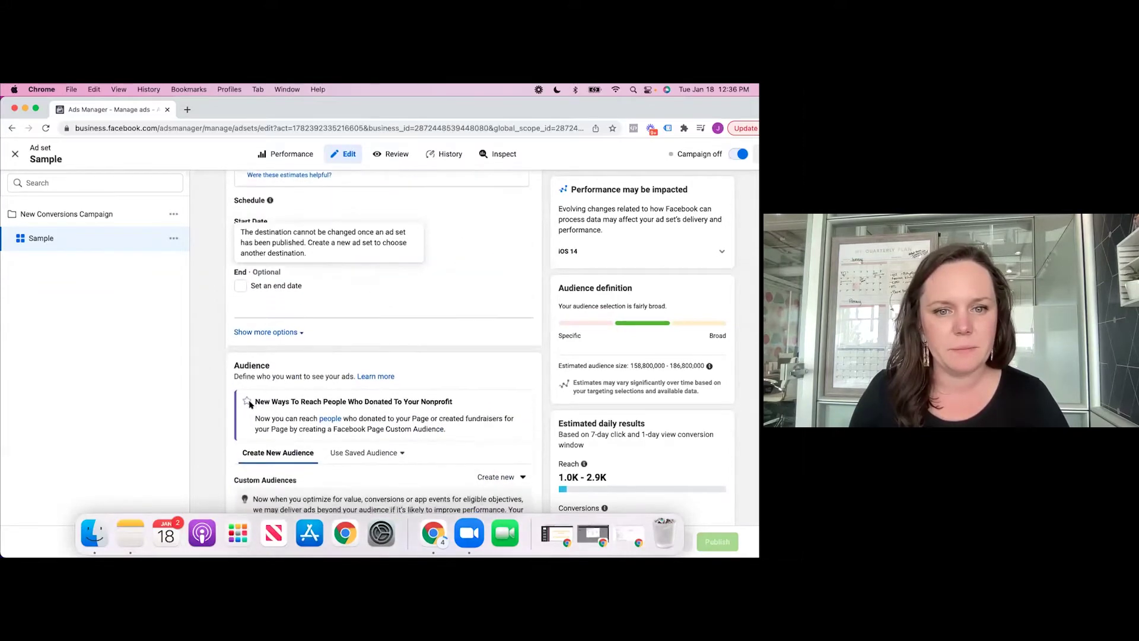
{"action": "scroll", "coordinate": [424, 340], "scroll_direction": "down", "scroll_amount": 2}
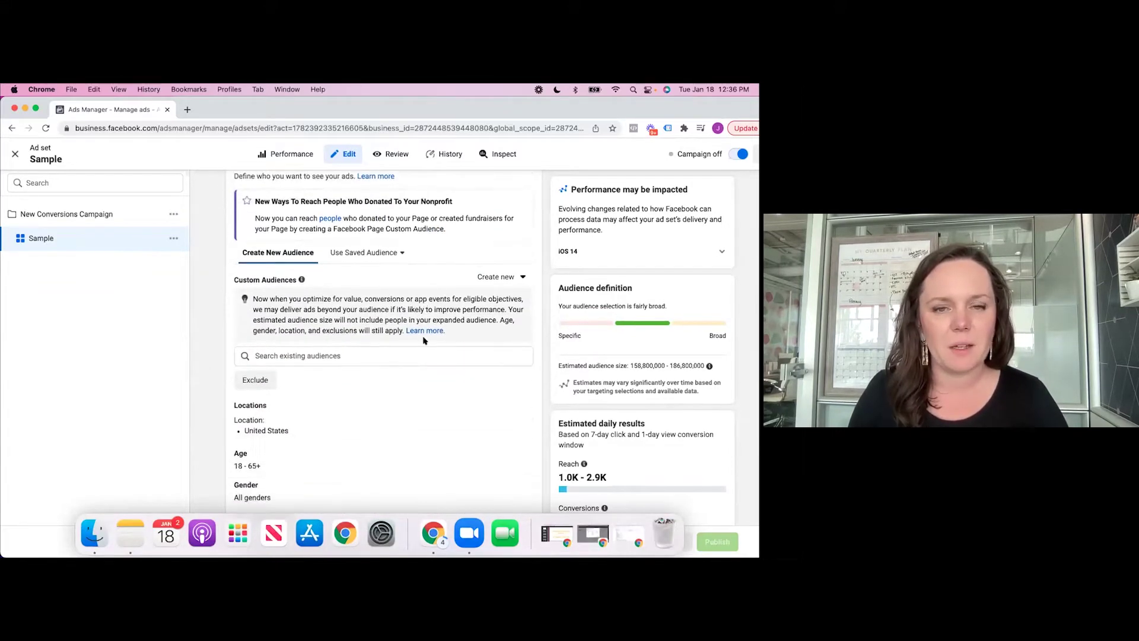
{"action": "scroll", "coordinate": [424, 341], "scroll_direction": "down", "scroll_amount": 2}
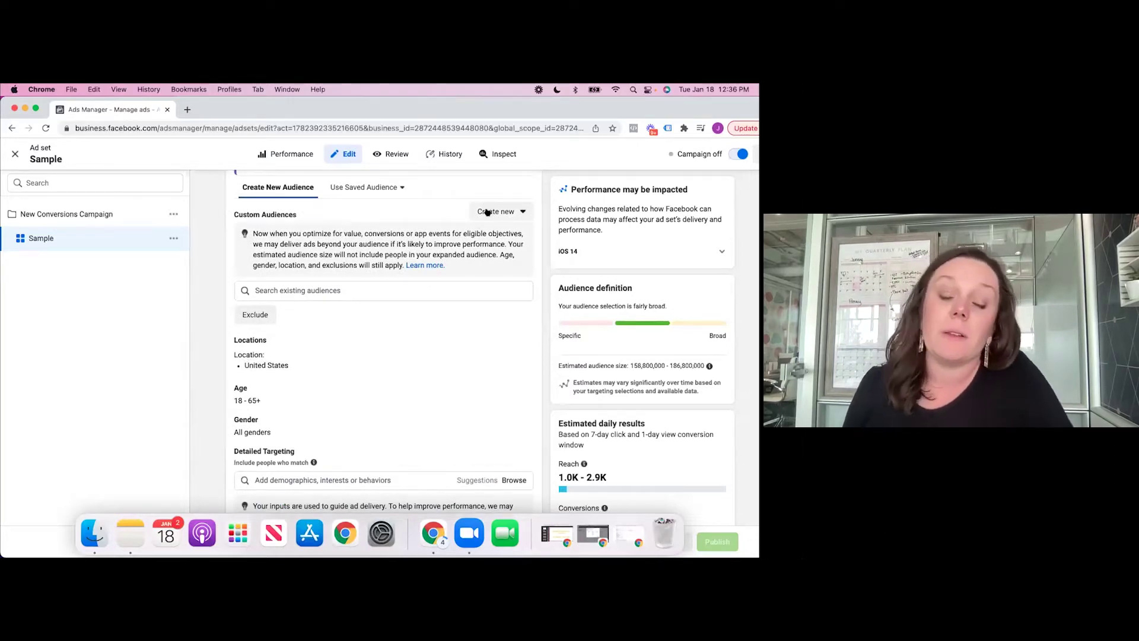
{"action": "mouse_move", "coordinate": [416, 346]}
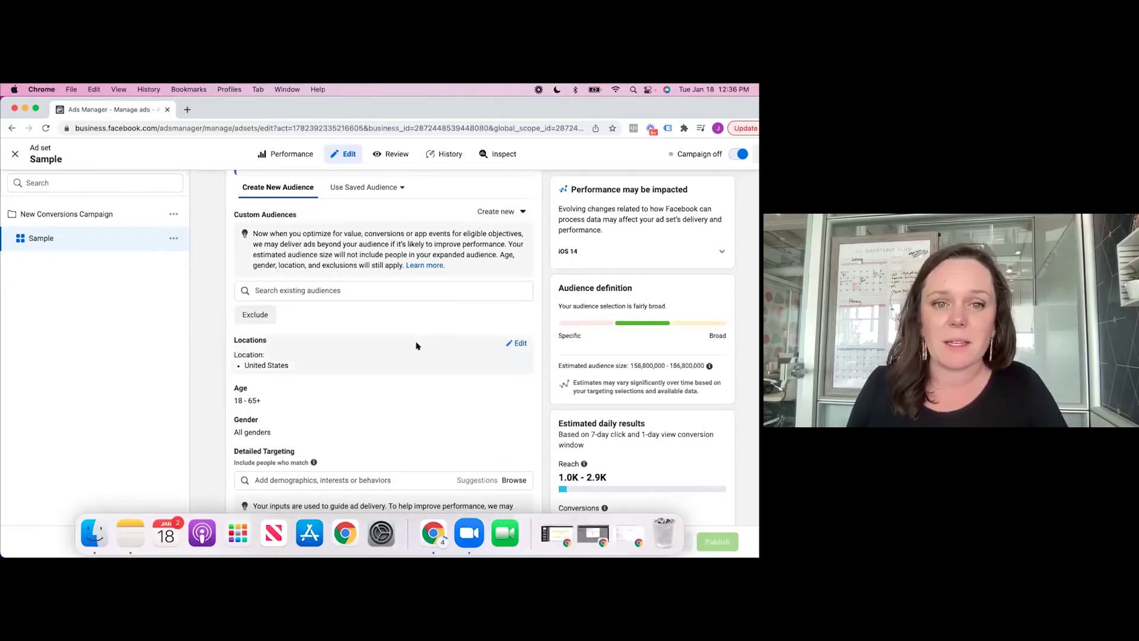
{"action": "scroll", "coordinate": [416, 346], "scroll_direction": "down", "scroll_amount": 1}
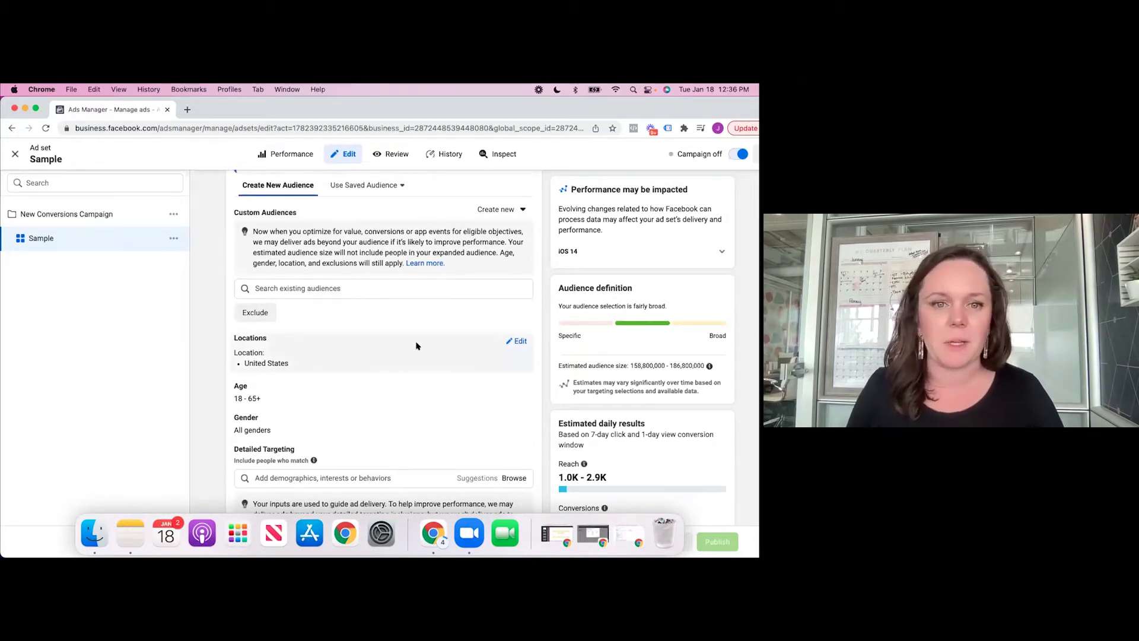
{"action": "scroll", "coordinate": [417, 346], "scroll_direction": "down", "scroll_amount": 3}
{"action": "left_click", "coordinate": [292, 418]}
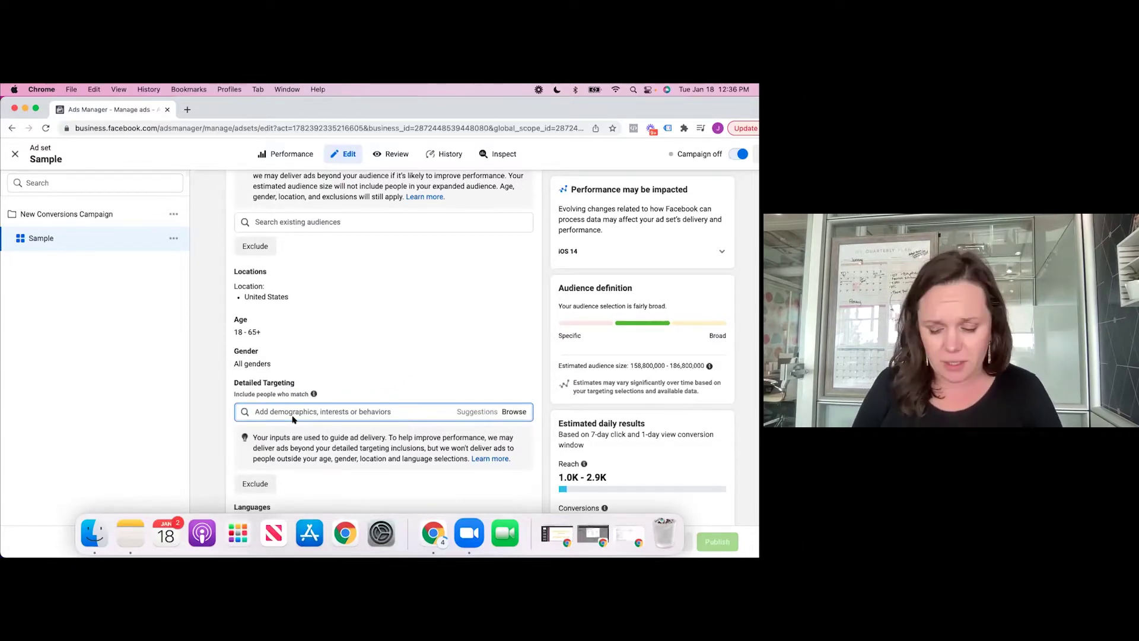
{"action": "type", "text": "parents"}
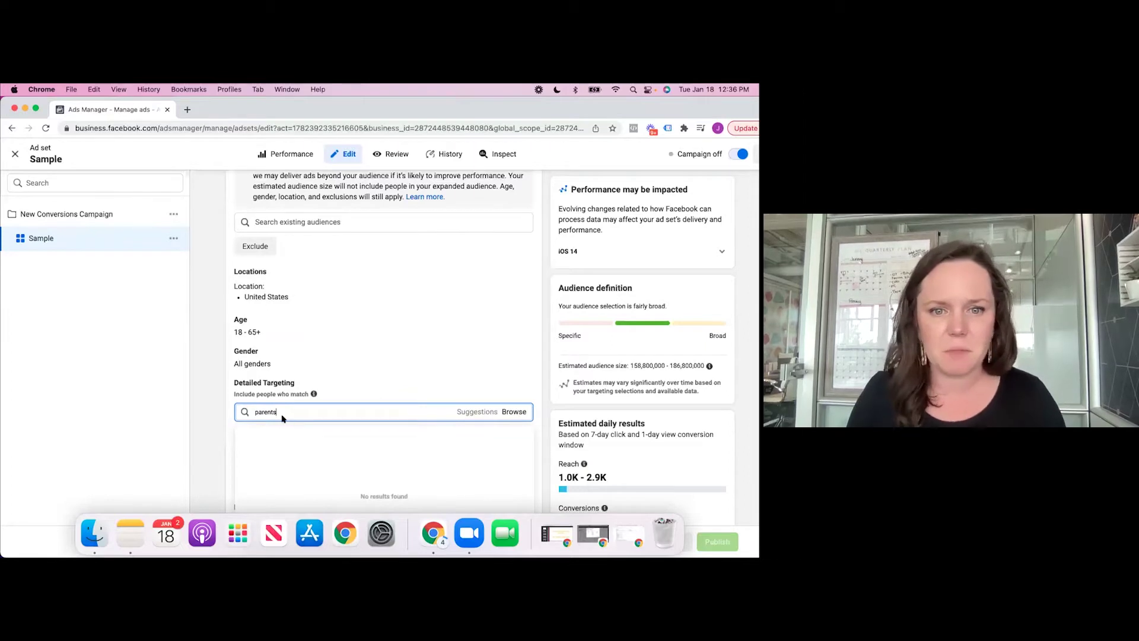
{"action": "scroll", "coordinate": [292, 417], "scroll_direction": "down", "scroll_amount": 1}
{"action": "scroll", "coordinate": [417, 396], "scroll_direction": "down", "scroll_amount": 1}
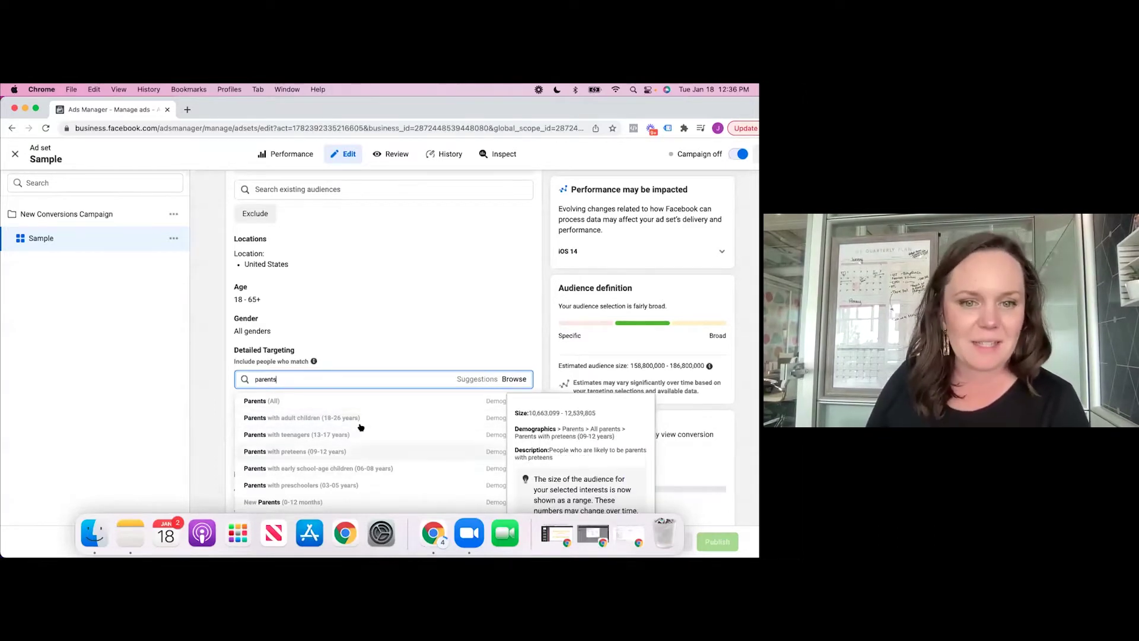
{"action": "scroll", "coordinate": [341, 435], "scroll_direction": "down", "scroll_amount": 1}
{"action": "left_click", "coordinate": [205, 425]}
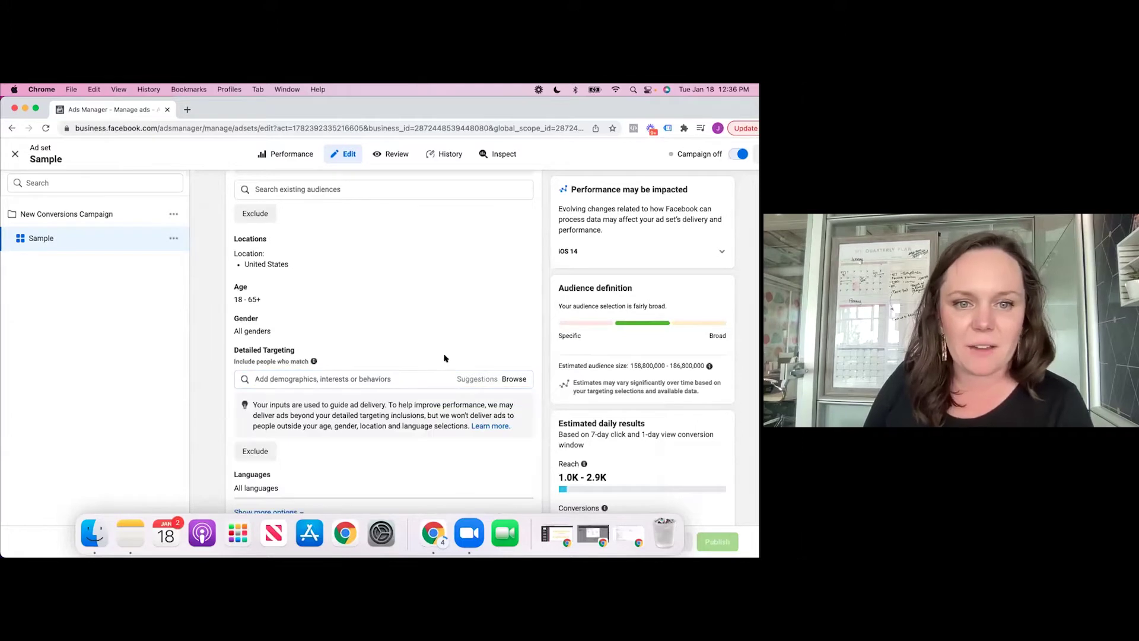
Browse the detailed targeting categories under Demographics and Behaviors without selecting any.
{"action": "left_click", "coordinate": [514, 380]}
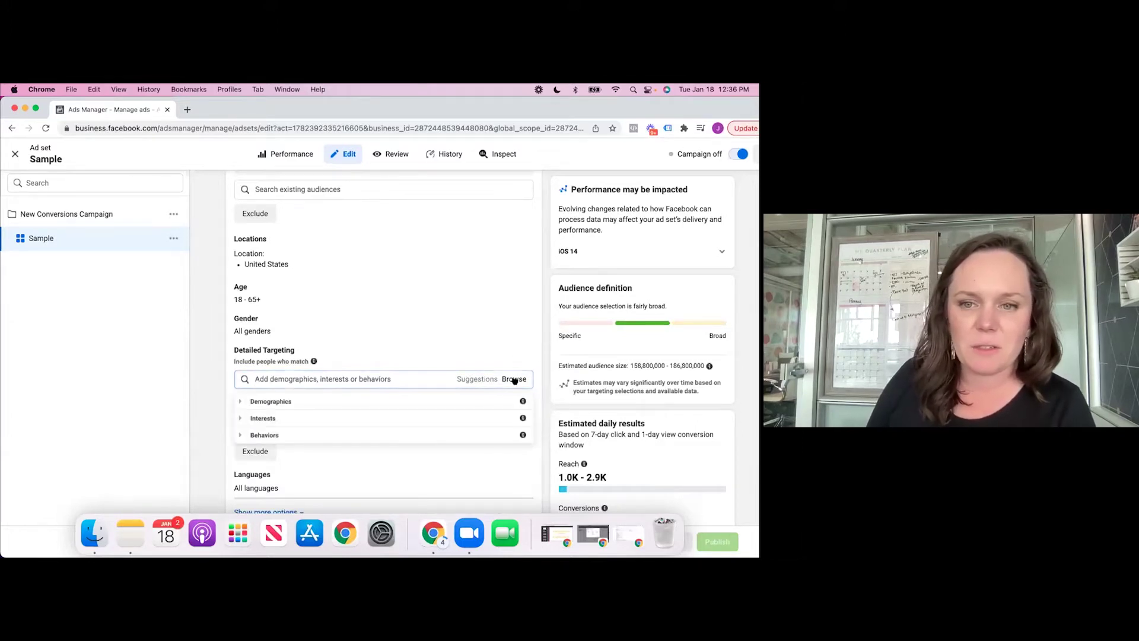
{"action": "left_click", "coordinate": [402, 399]}
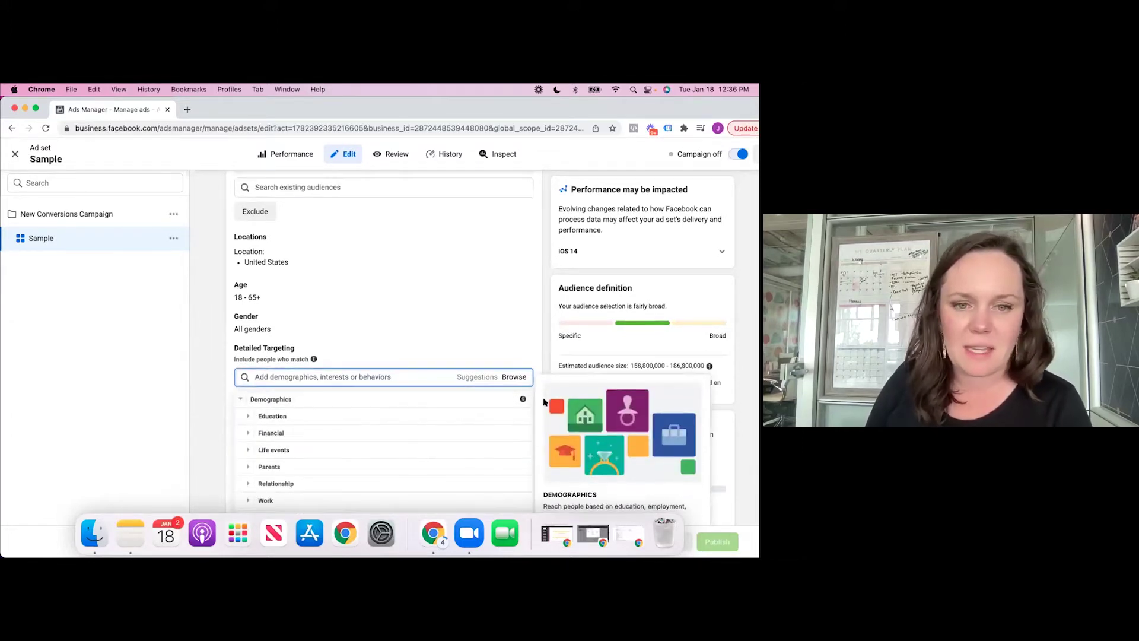
{"action": "scroll", "coordinate": [407, 420], "scroll_direction": "down", "scroll_amount": 1}
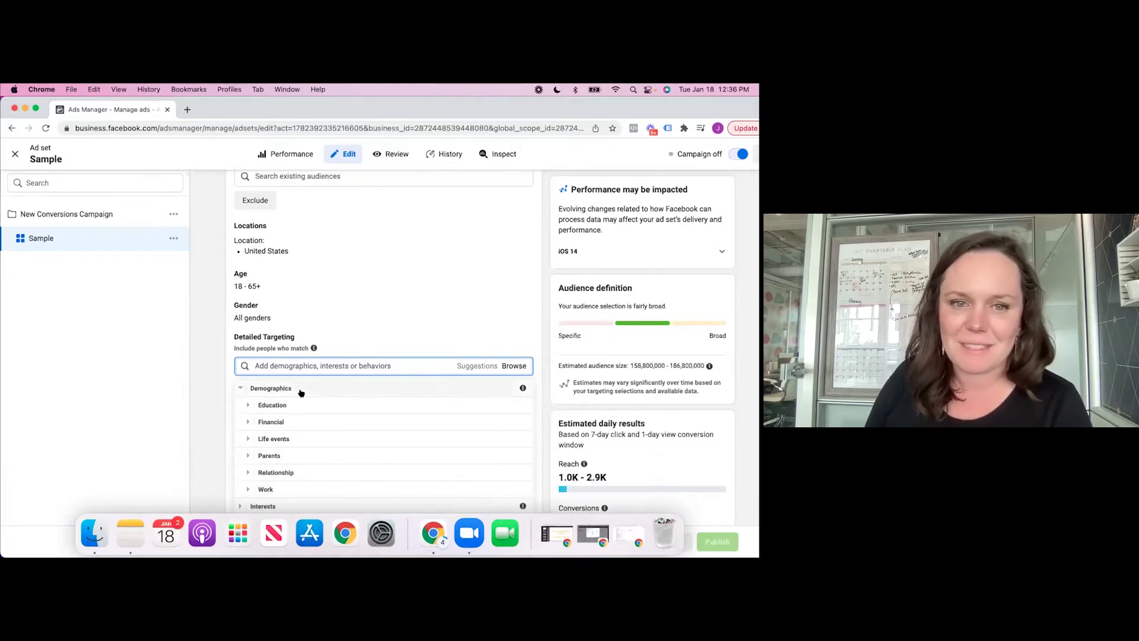
{"action": "scroll", "coordinate": [300, 388], "scroll_direction": "down", "scroll_amount": 1}
{"action": "scroll", "coordinate": [348, 469], "scroll_direction": "down", "scroll_amount": 4}
{"action": "scroll", "coordinate": [348, 470], "scroll_direction": "down", "scroll_amount": 2}
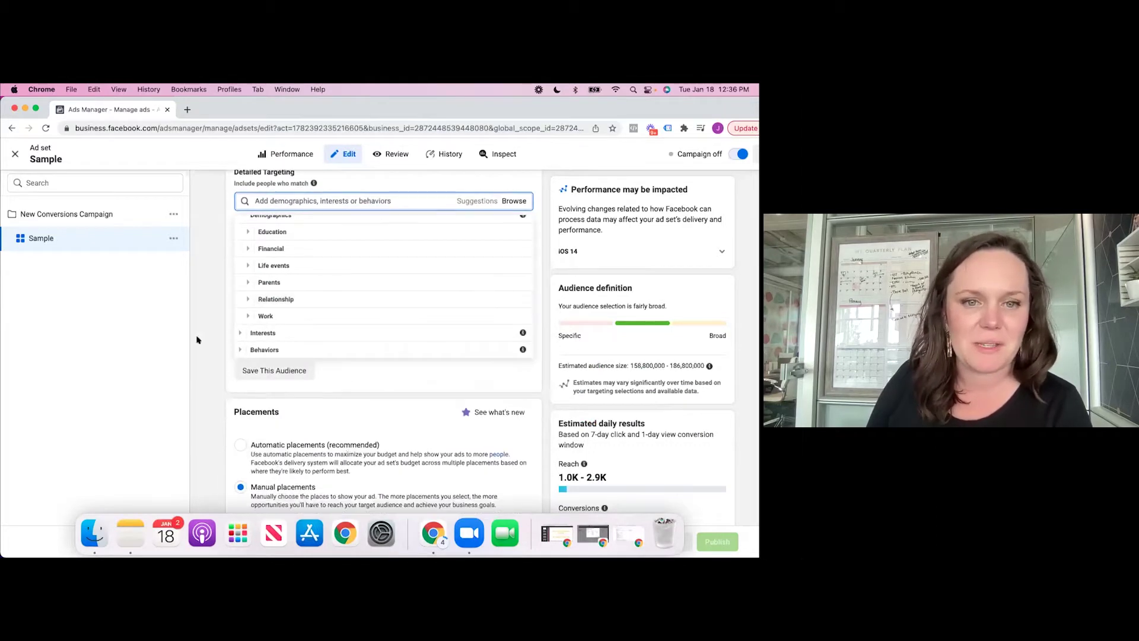
{"action": "left_click", "coordinate": [264, 349]}
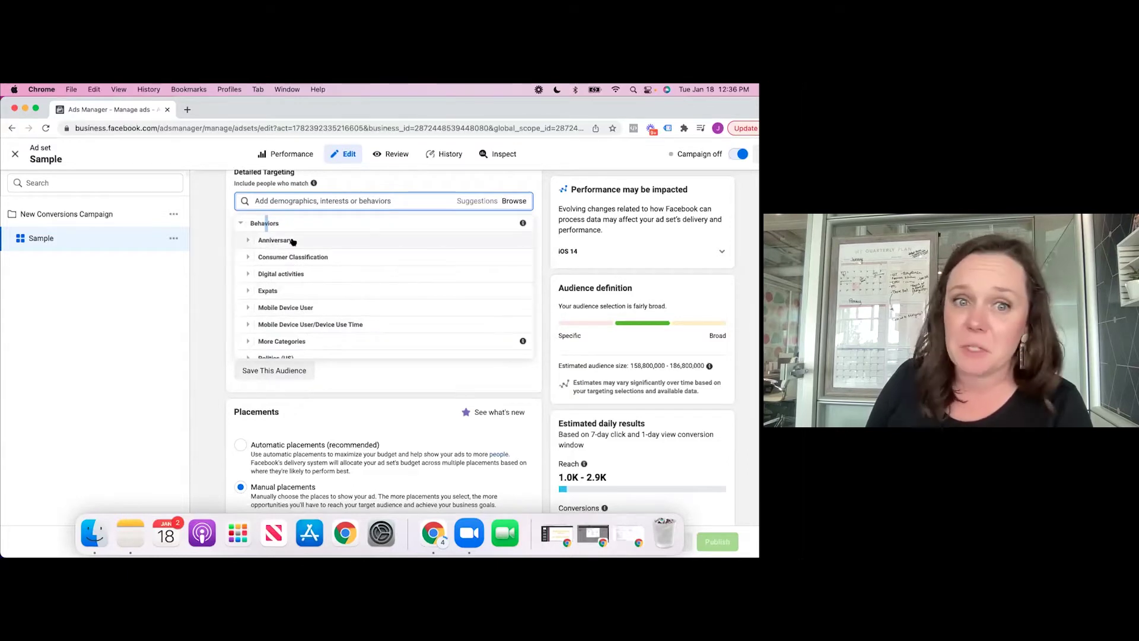
{"action": "scroll", "coordinate": [330, 311], "scroll_direction": "down", "scroll_amount": 3}
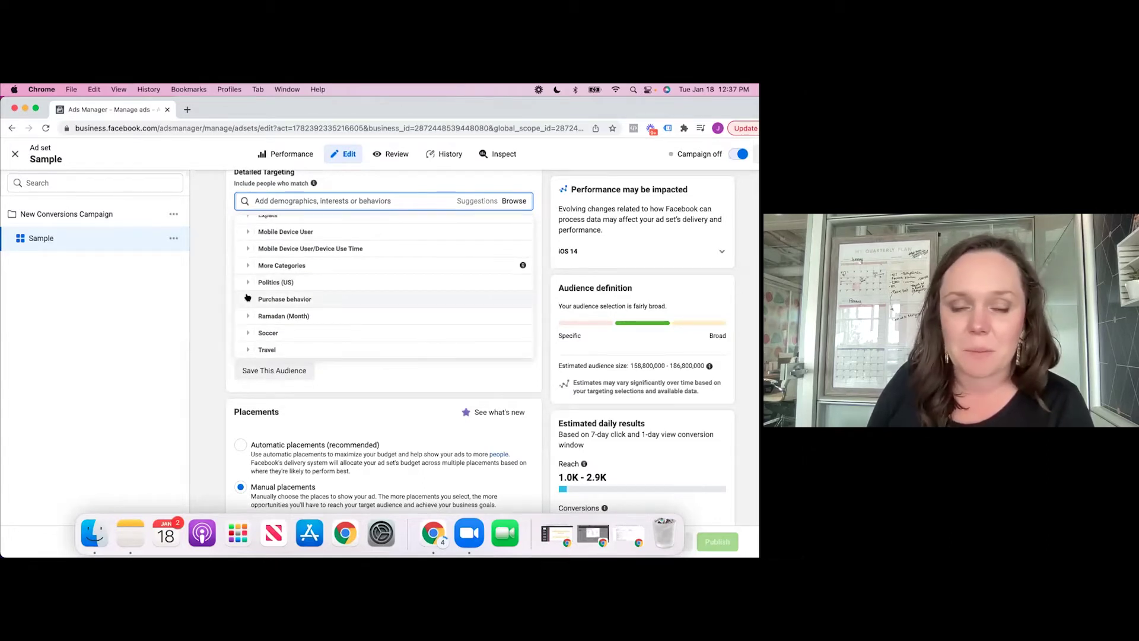
{"action": "left_click", "coordinate": [210, 294]}
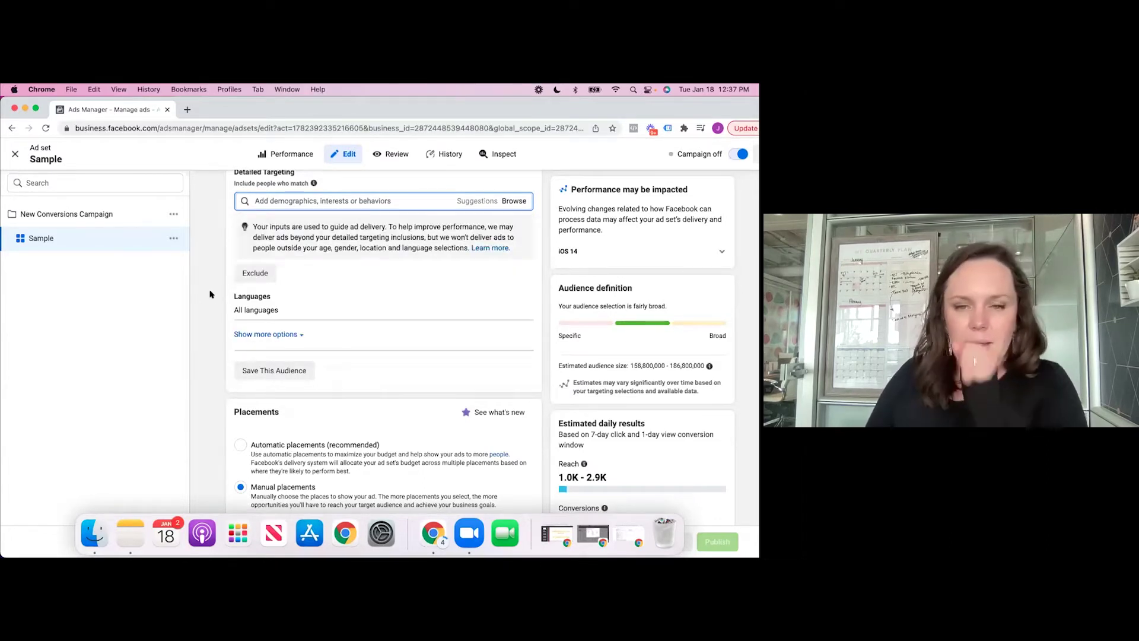
Start creating a new custom audience for the Sample ad set.
{"action": "scroll", "coordinate": [378, 362], "scroll_direction": "up", "scroll_amount": 3}
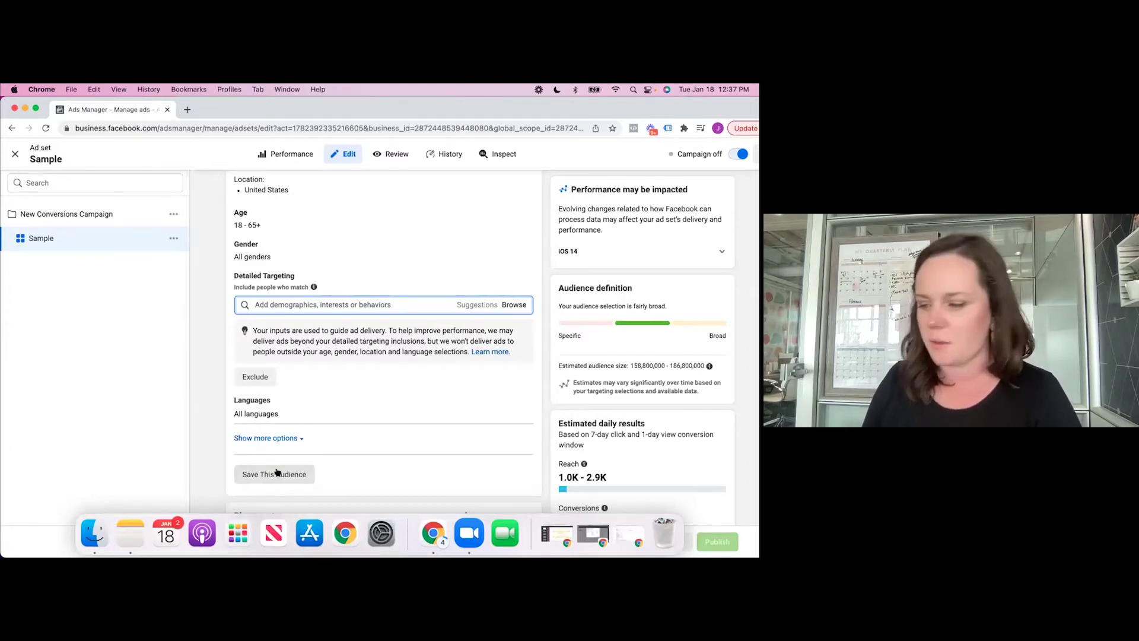
{"action": "scroll", "coordinate": [327, 306], "scroll_direction": "up", "scroll_amount": 7}
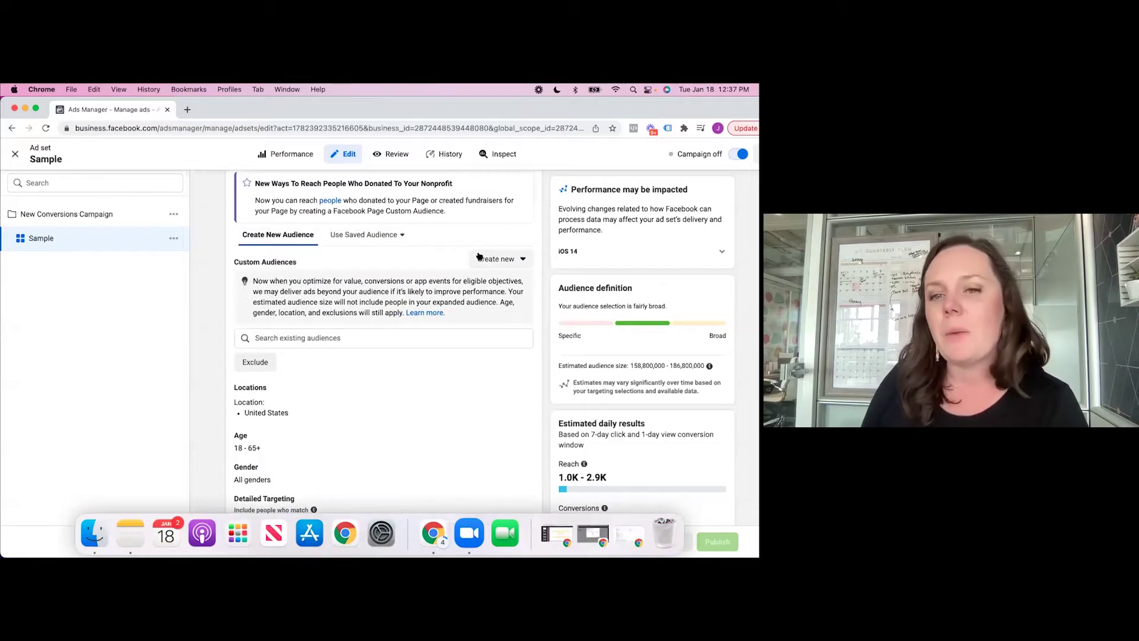
{"action": "left_click", "coordinate": [479, 259]}
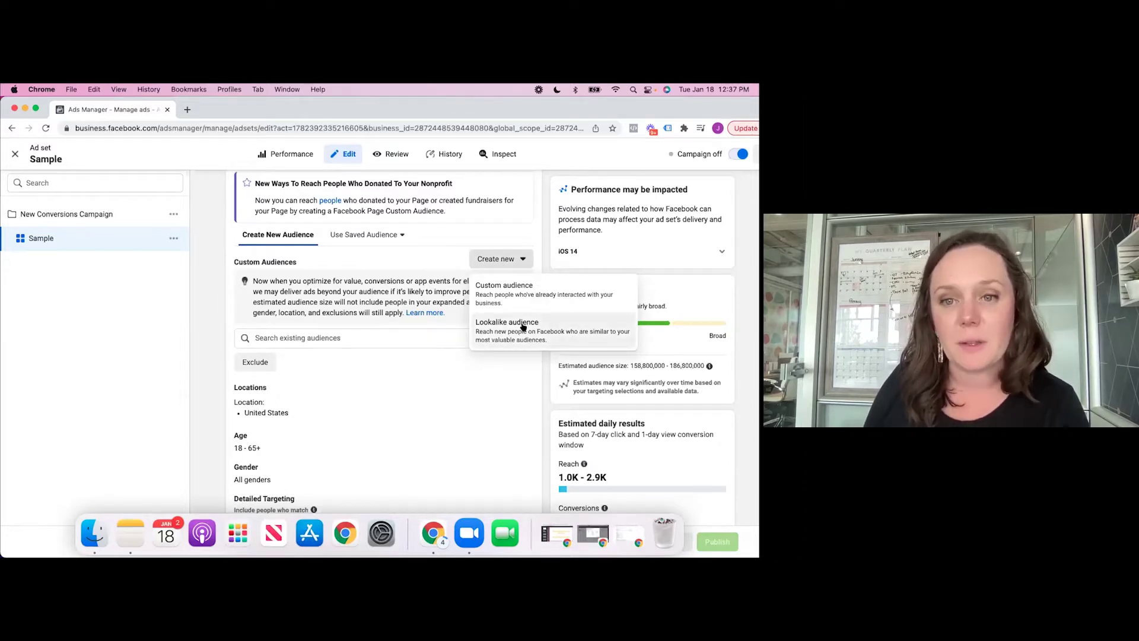
{"action": "left_click", "coordinate": [590, 289]}
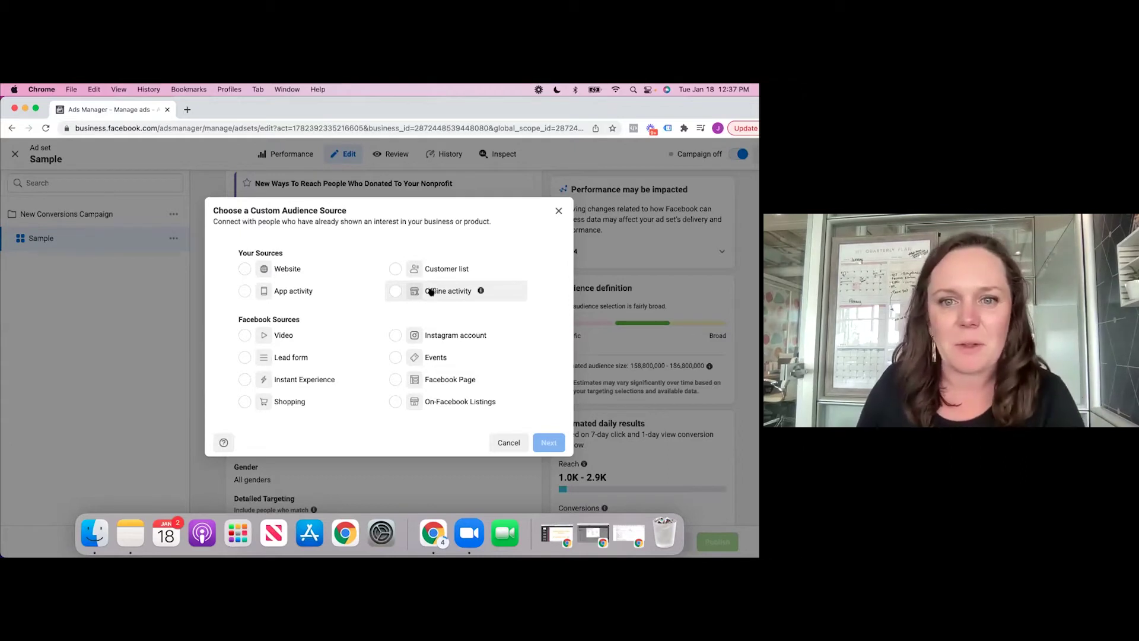
{"action": "left_click", "coordinate": [278, 337]}
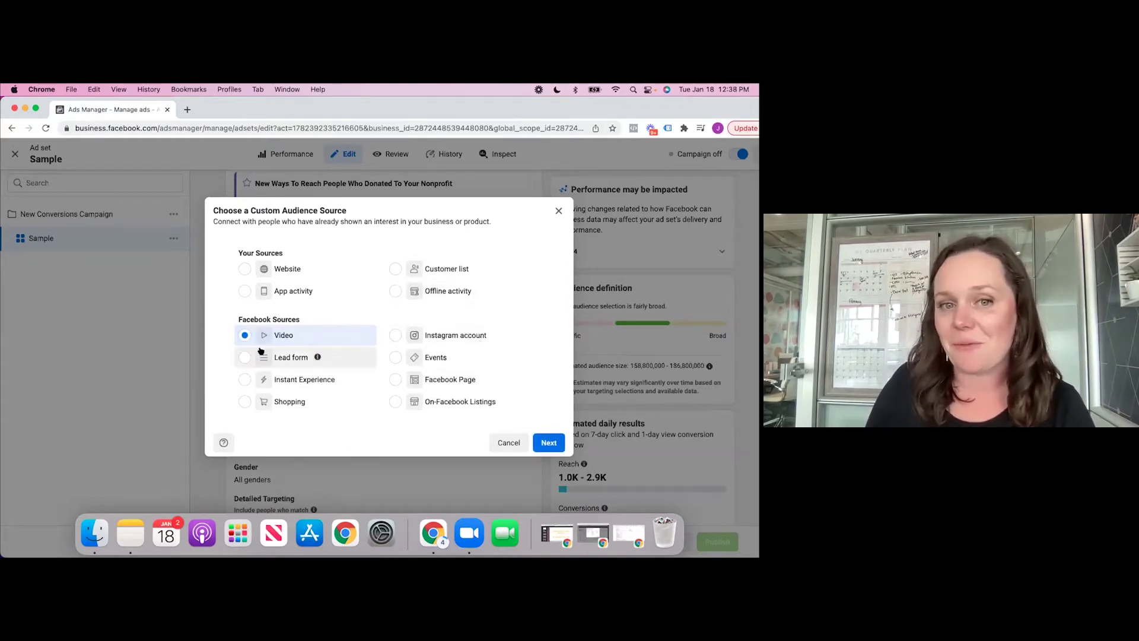
{"action": "left_click", "coordinate": [553, 444]}
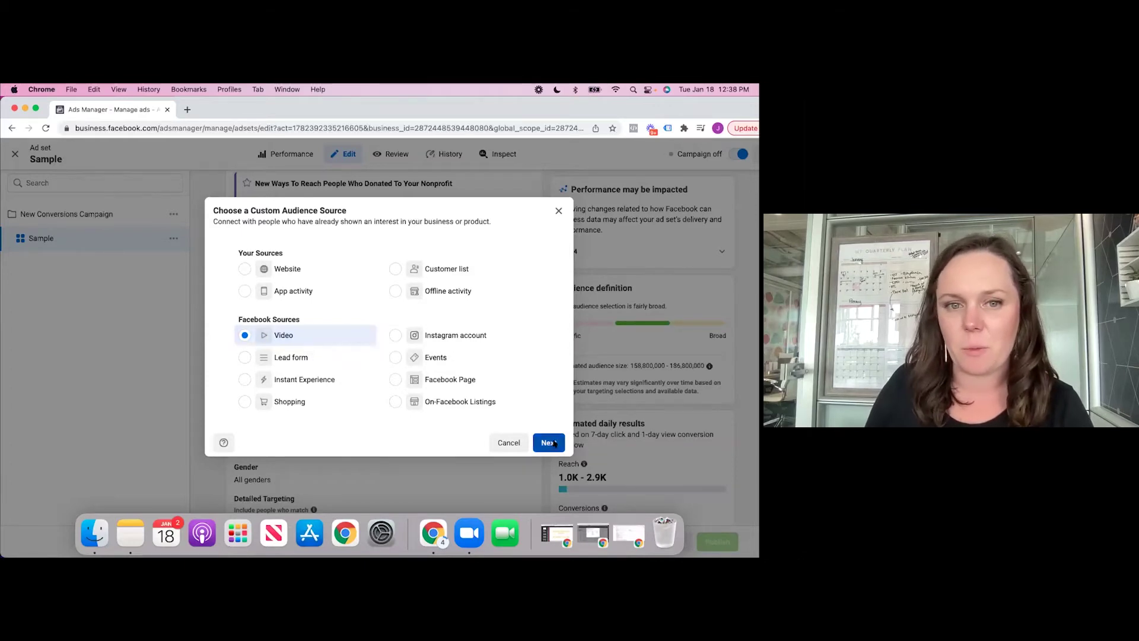
{"action": "left_click", "coordinate": [396, 264]}
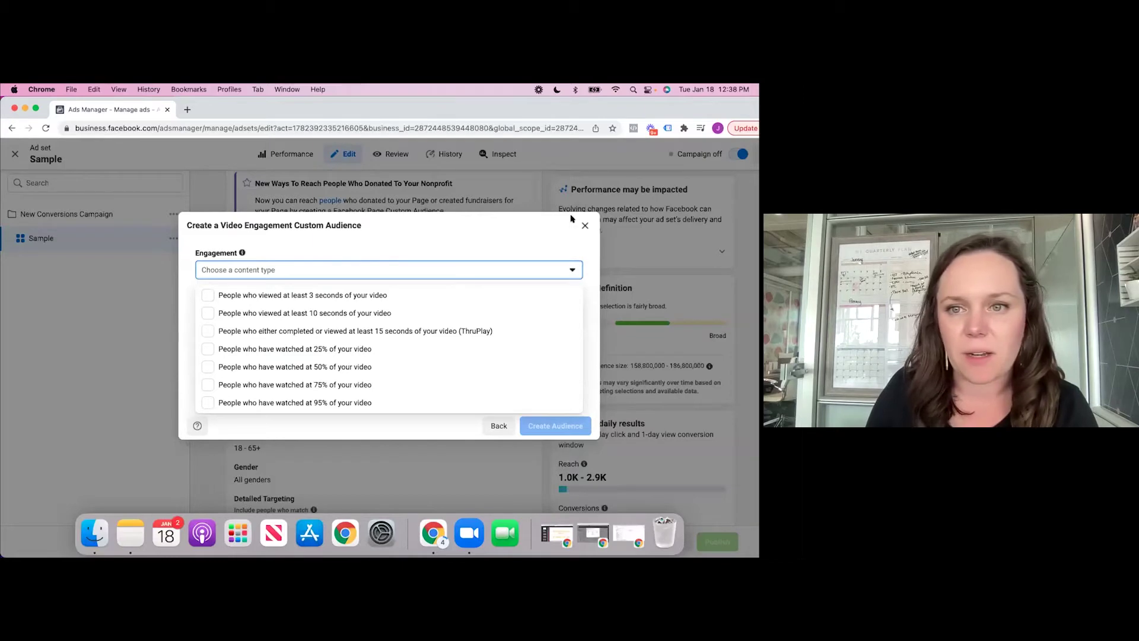
{"action": "left_click", "coordinate": [497, 426]}
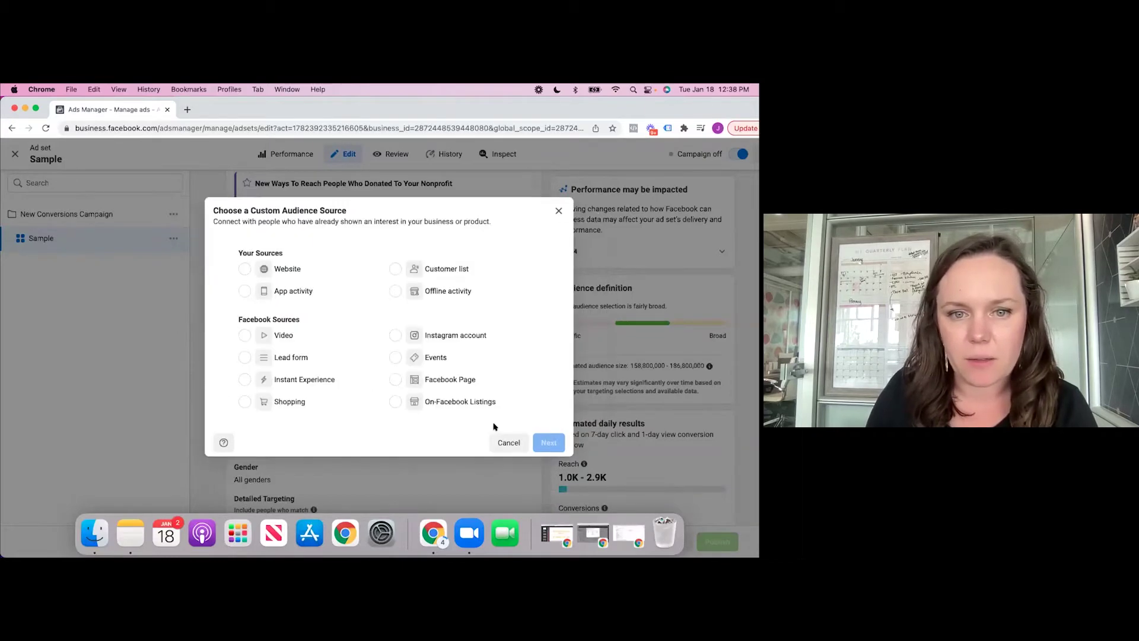
Choose Video as the custom audience source and set the engagement to people who have watched 50% of the video.
{"action": "left_click", "coordinate": [264, 335]}
{"action": "left_click", "coordinate": [547, 439]}
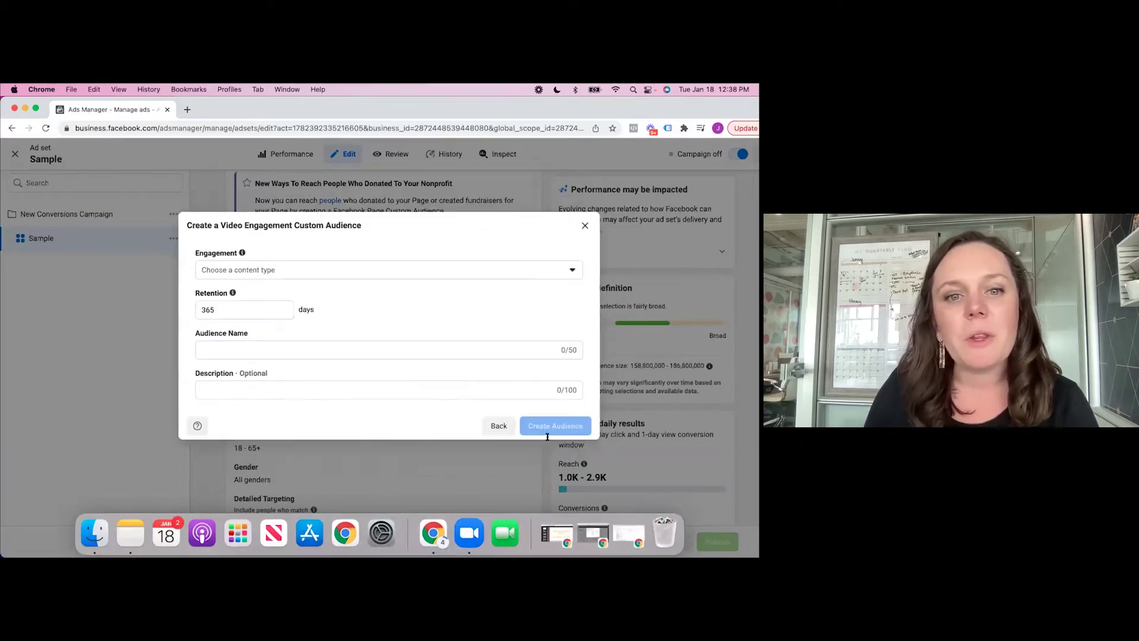
{"action": "left_click", "coordinate": [311, 271]}
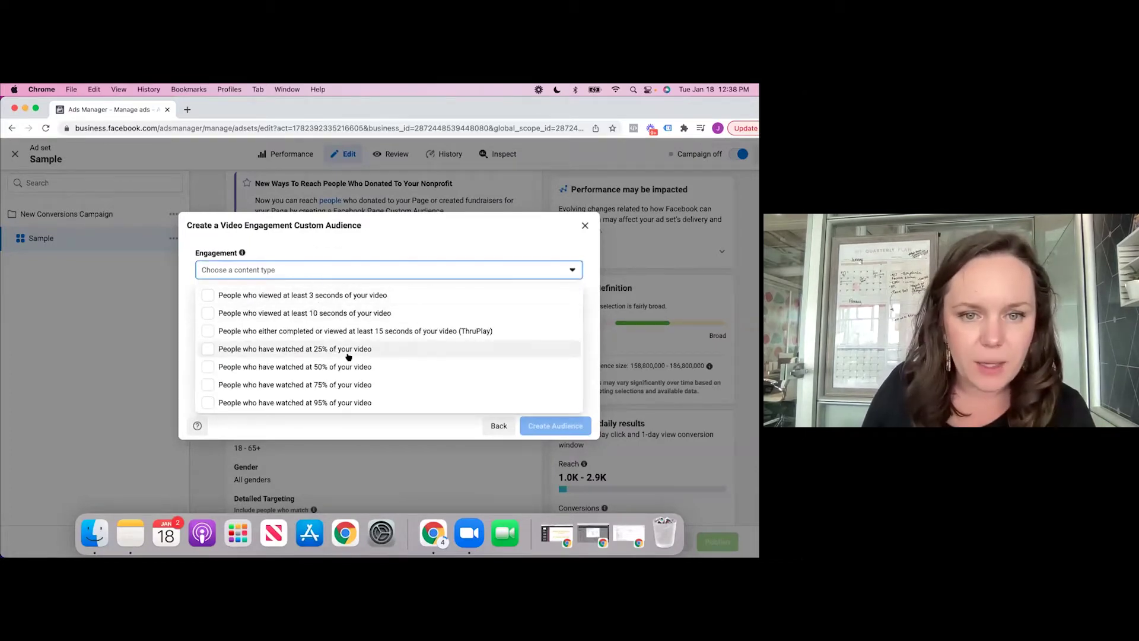
{"action": "left_click", "coordinate": [315, 367]}
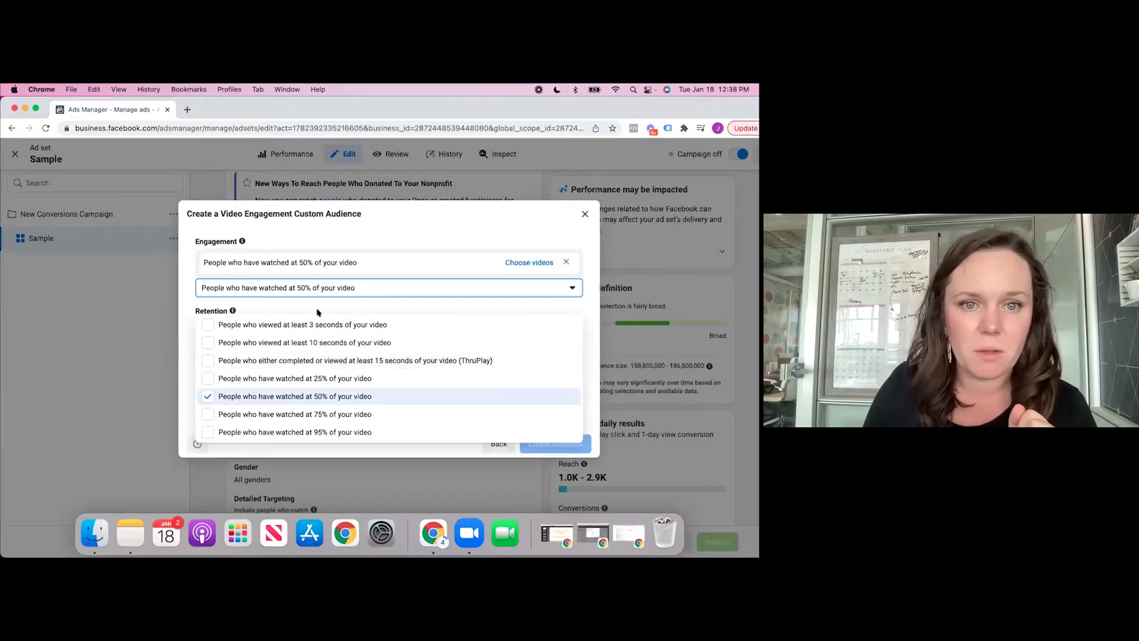
{"action": "left_click", "coordinate": [436, 235]}
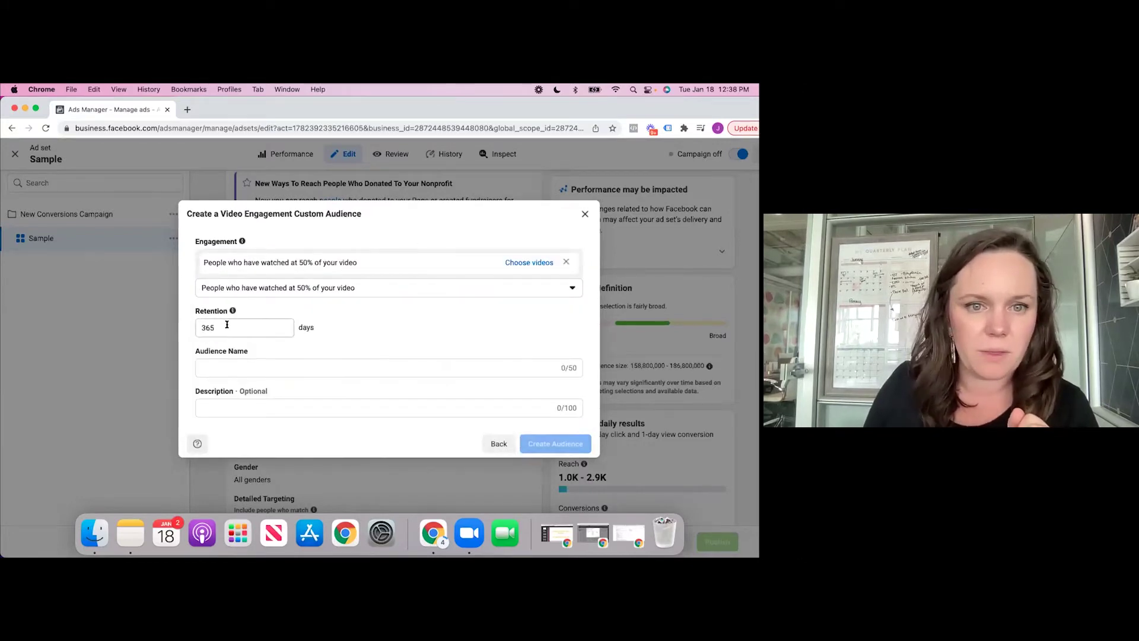
Open the video selection for the 50% watched engagement and set the Facebook Page to Ads Uncorked.
{"action": "left_click", "coordinate": [524, 262]}
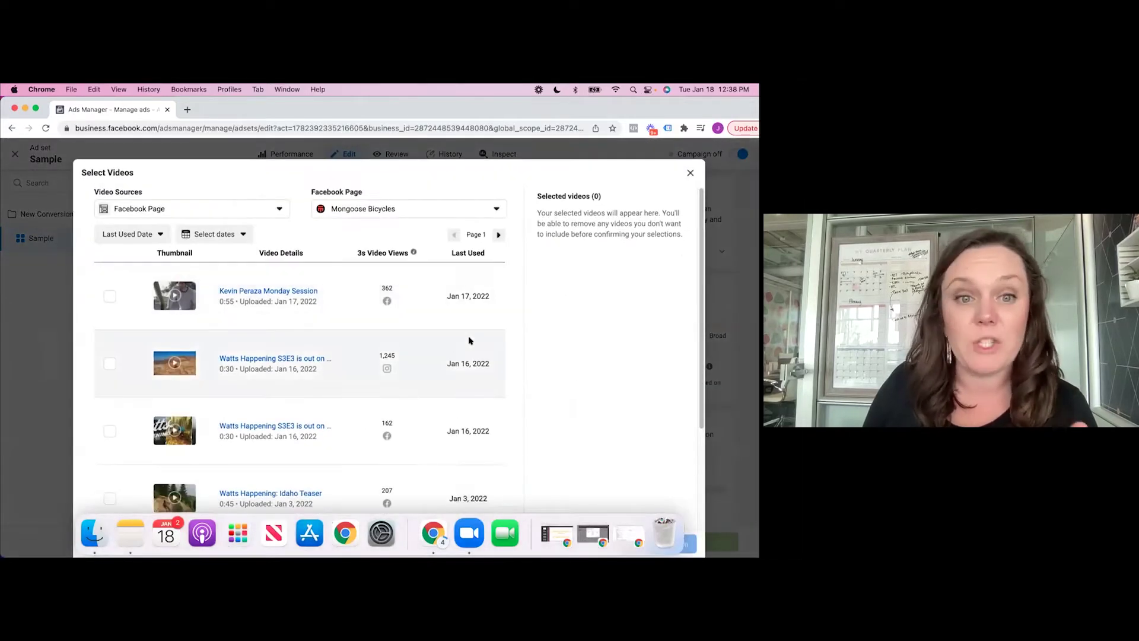
{"action": "left_click", "coordinate": [412, 213]}
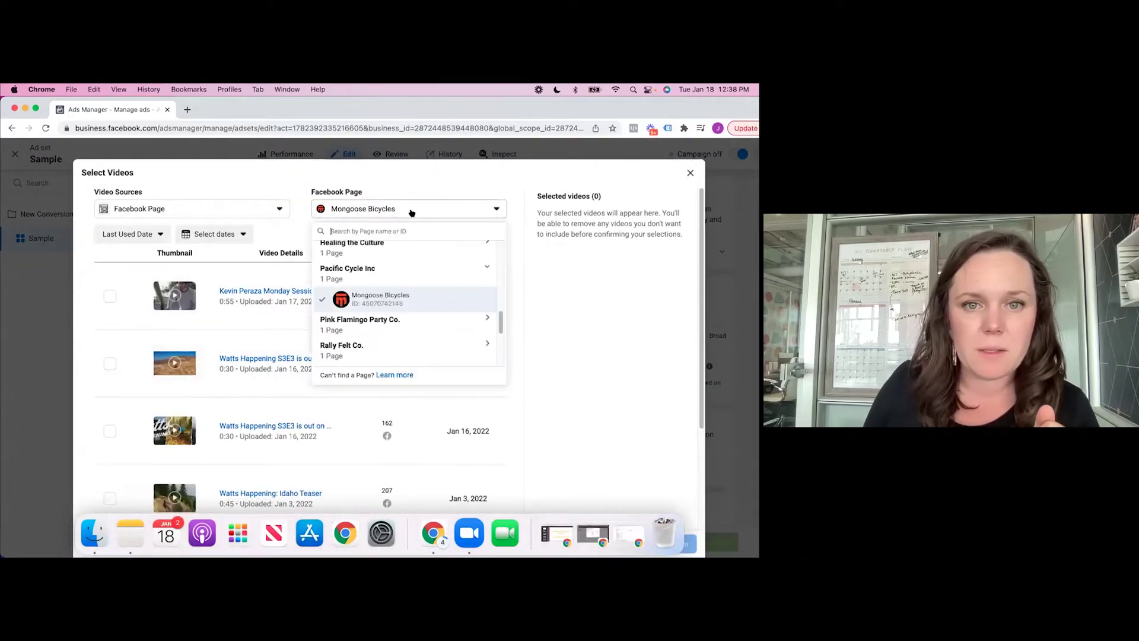
{"action": "scroll", "coordinate": [401, 344], "scroll_direction": "up", "scroll_amount": 5}
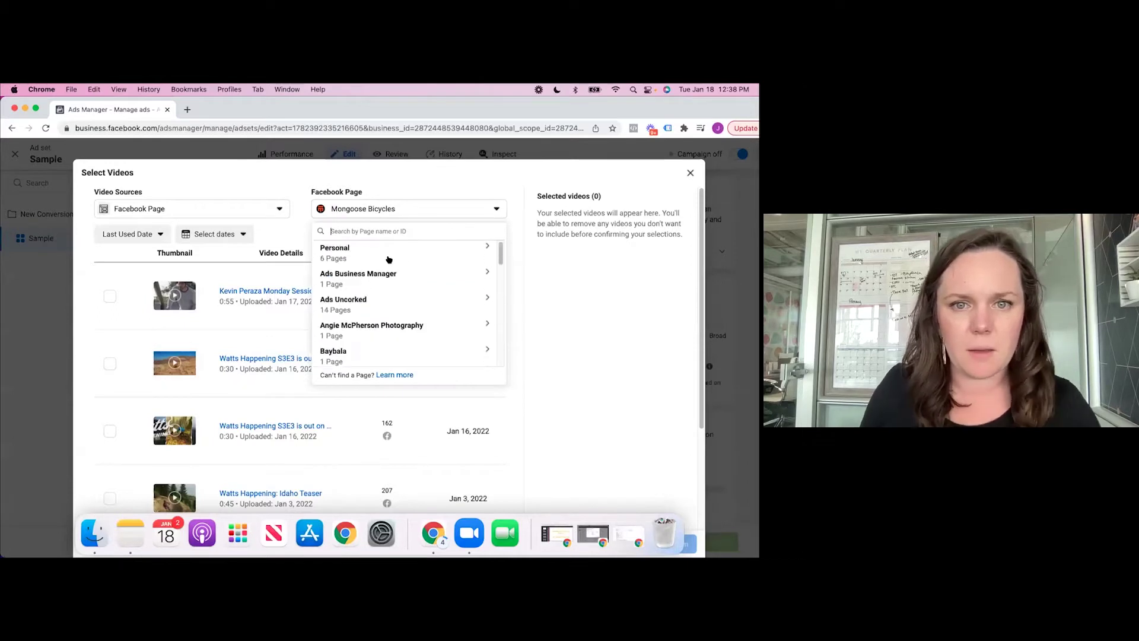
{"action": "left_click", "coordinate": [385, 276]}
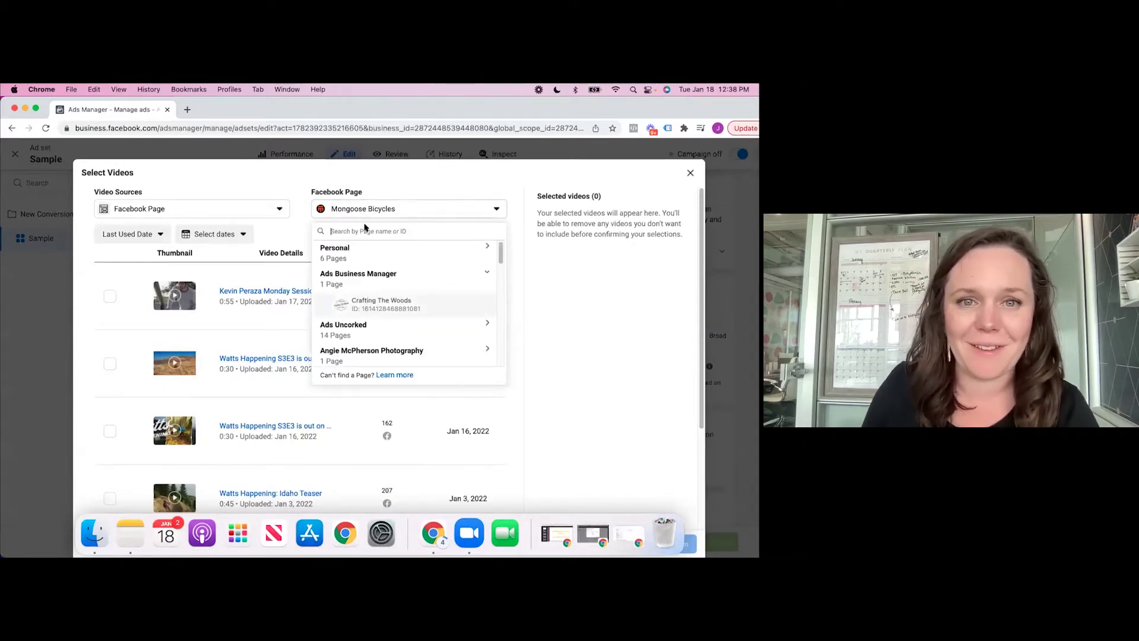
{"action": "type", "text": "unc"}
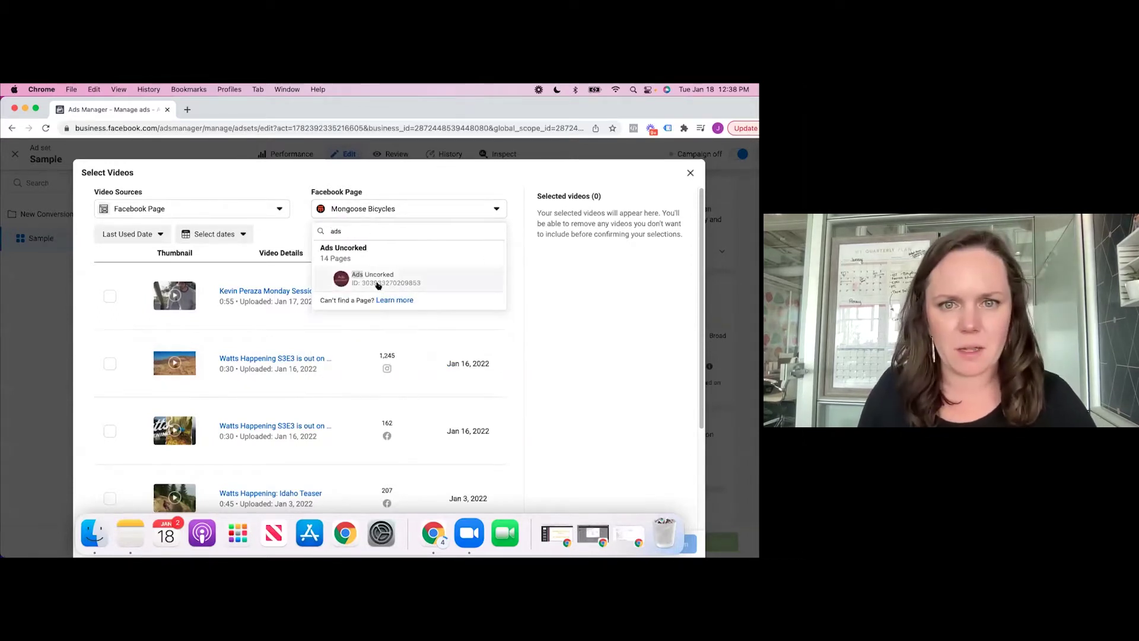
{"action": "left_click", "coordinate": [362, 275]}
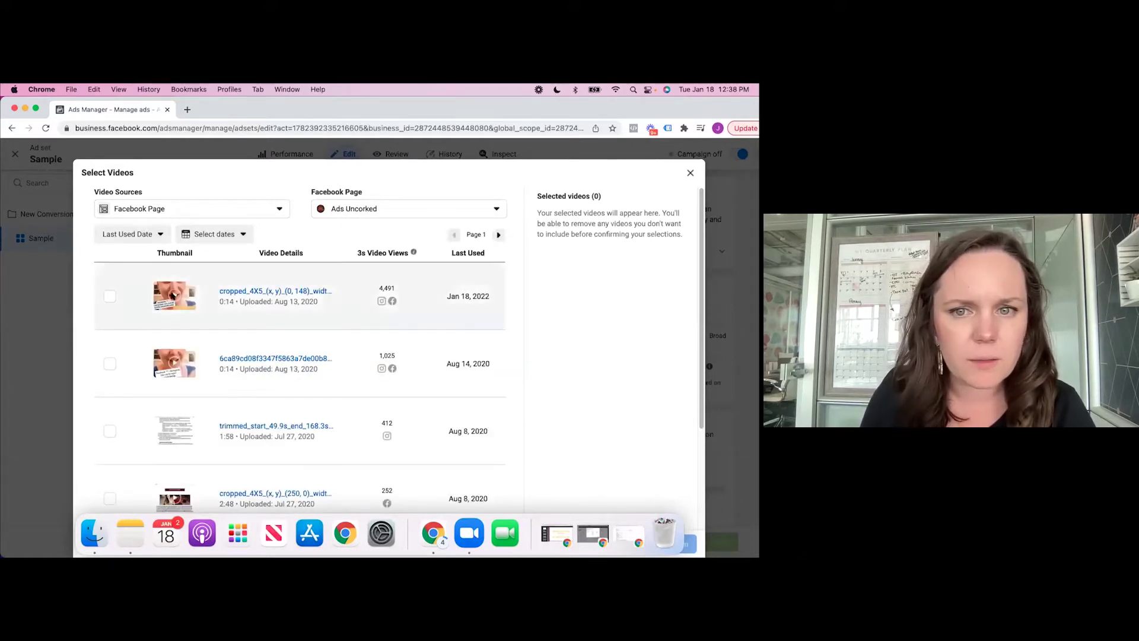
Select the 0:14 Ads Uncorked video last used Jan 18, 2022 and confirm it for the video audience.
{"action": "left_click", "coordinate": [108, 296]}
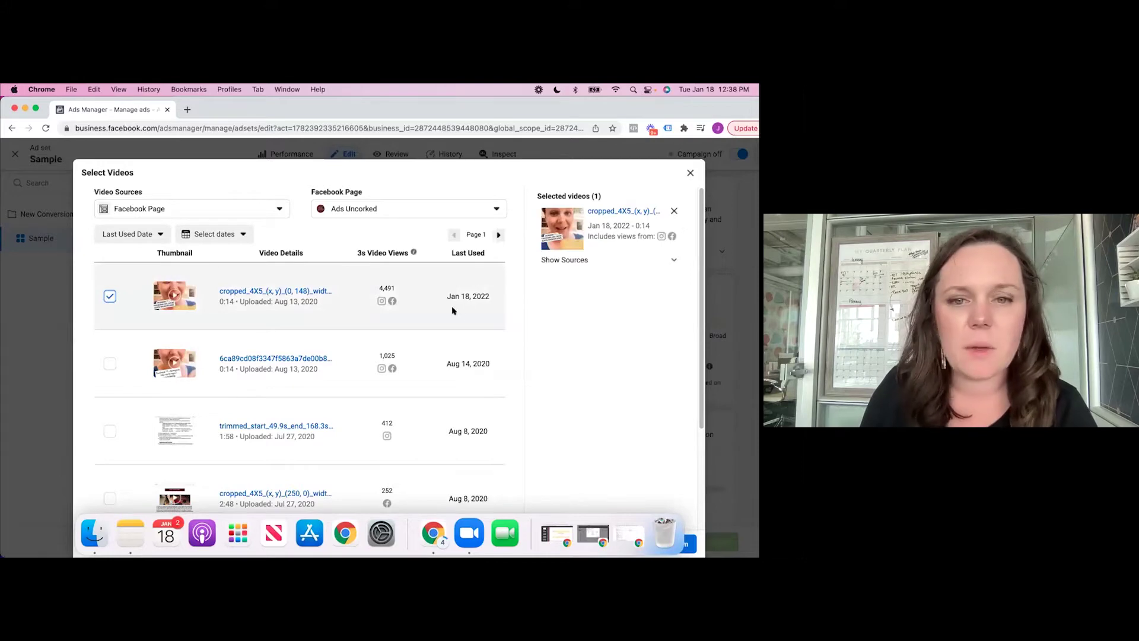
{"action": "scroll", "coordinate": [267, 295], "scroll_direction": "down", "scroll_amount": 5}
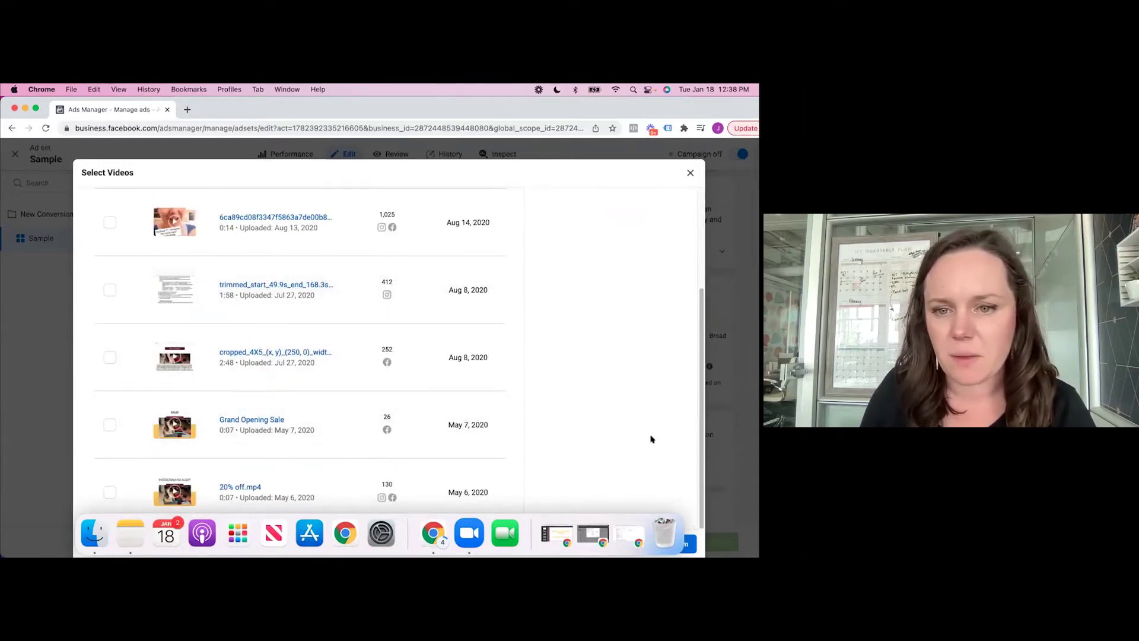
{"action": "left_click", "coordinate": [688, 542]}
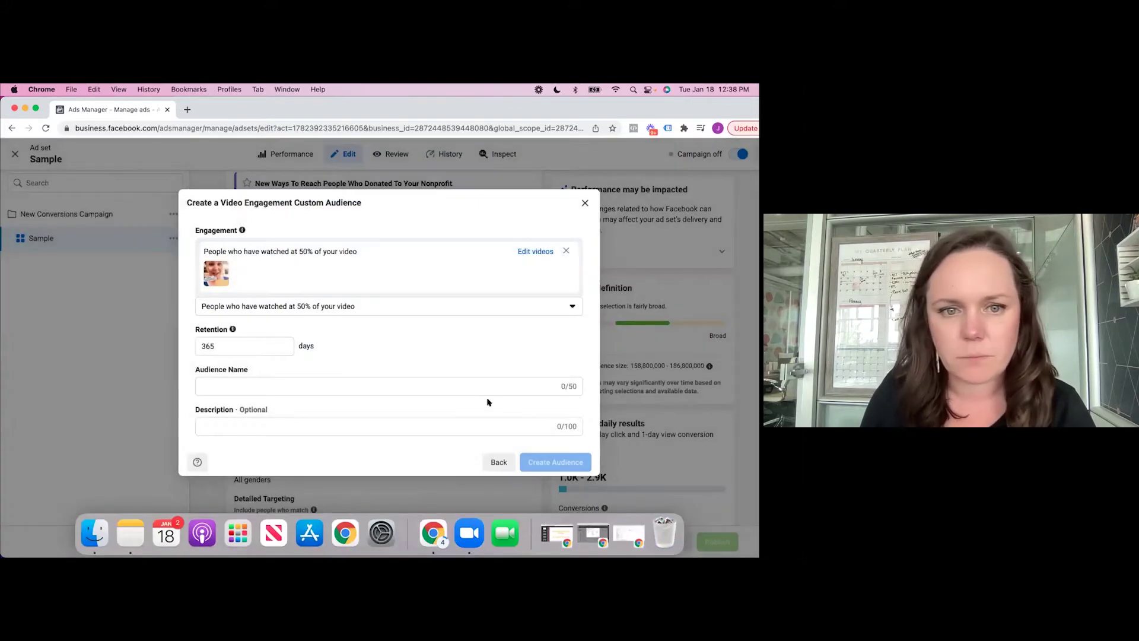
{"action": "left_click", "coordinate": [222, 343]}
{"action": "left_click_drag", "start_coordinate": [213, 344], "coordinate": [190, 344]}
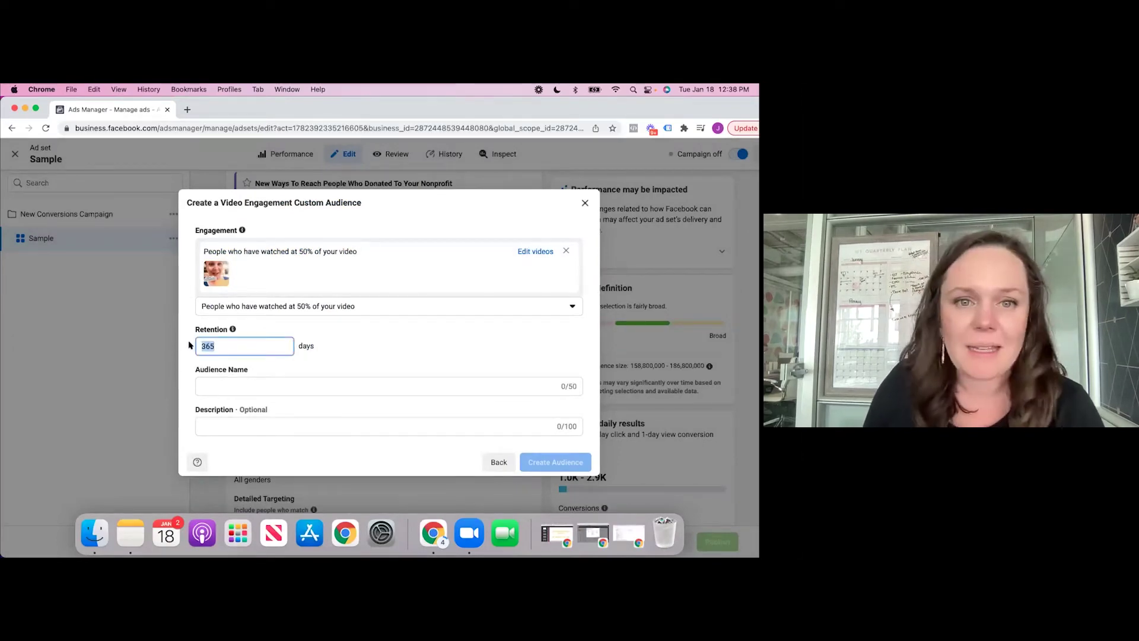
{"action": "left_click", "coordinate": [369, 358]}
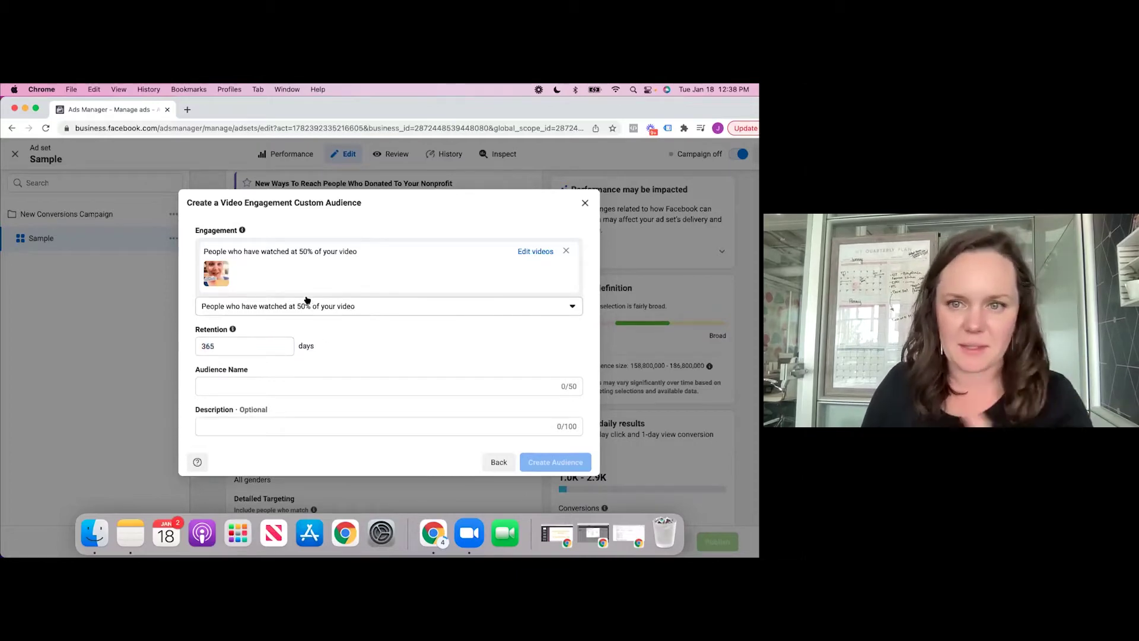
Try adding the next three Ads Uncorked videos to the selection, discard that, and return to the custom audience source choice.
{"action": "left_click", "coordinate": [530, 251]}
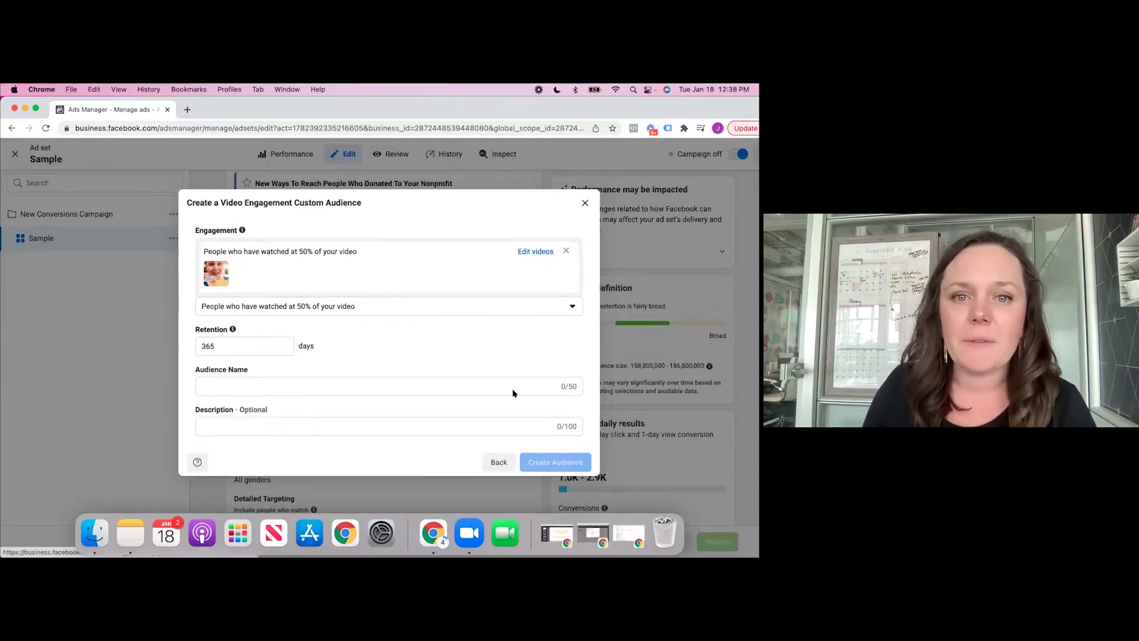
{"action": "left_click", "coordinate": [109, 364]}
{"action": "left_click", "coordinate": [109, 431]}
{"action": "scroll", "coordinate": [109, 429], "scroll_direction": "down", "scroll_amount": 3}
{"action": "left_click", "coordinate": [110, 405]}
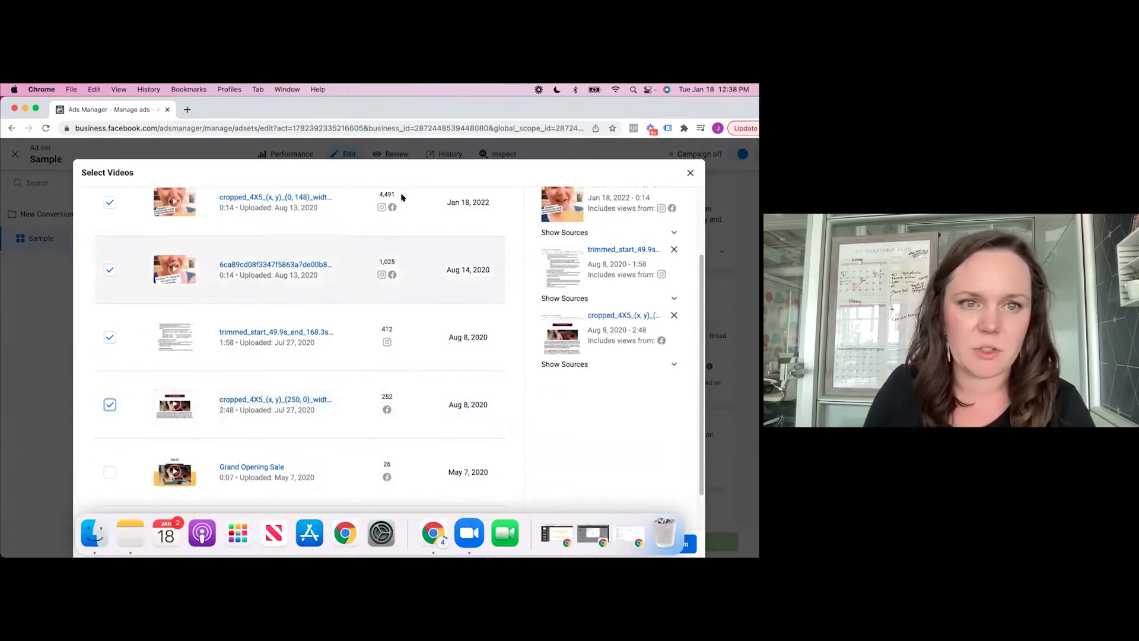
{"action": "scroll", "coordinate": [524, 340], "scroll_direction": "up", "scroll_amount": 3}
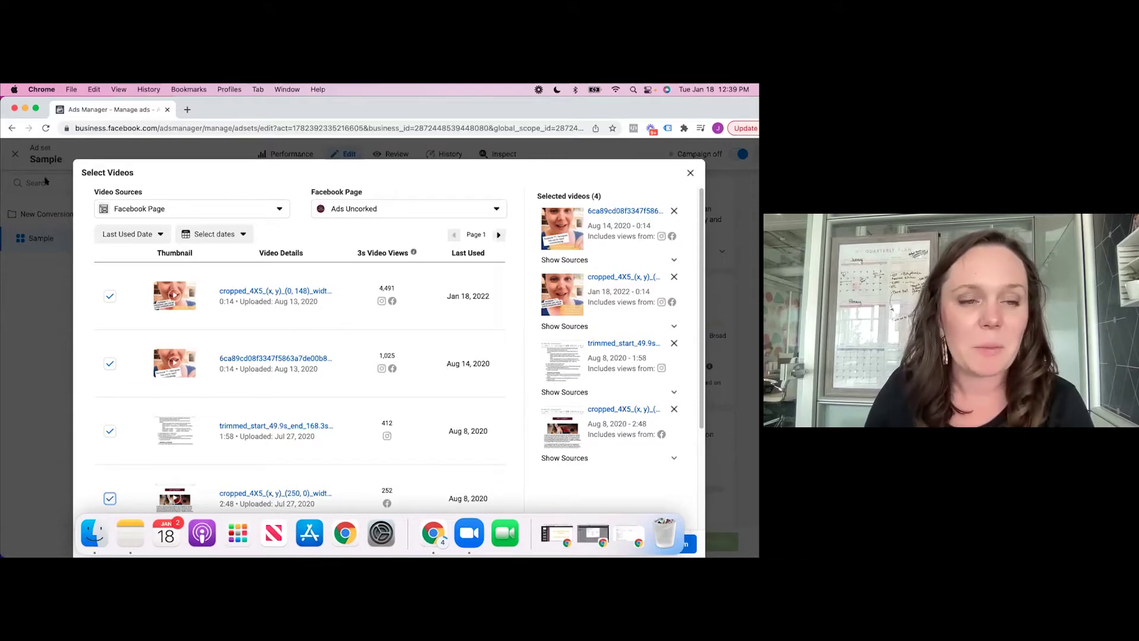
{"action": "left_click", "coordinate": [690, 173]}
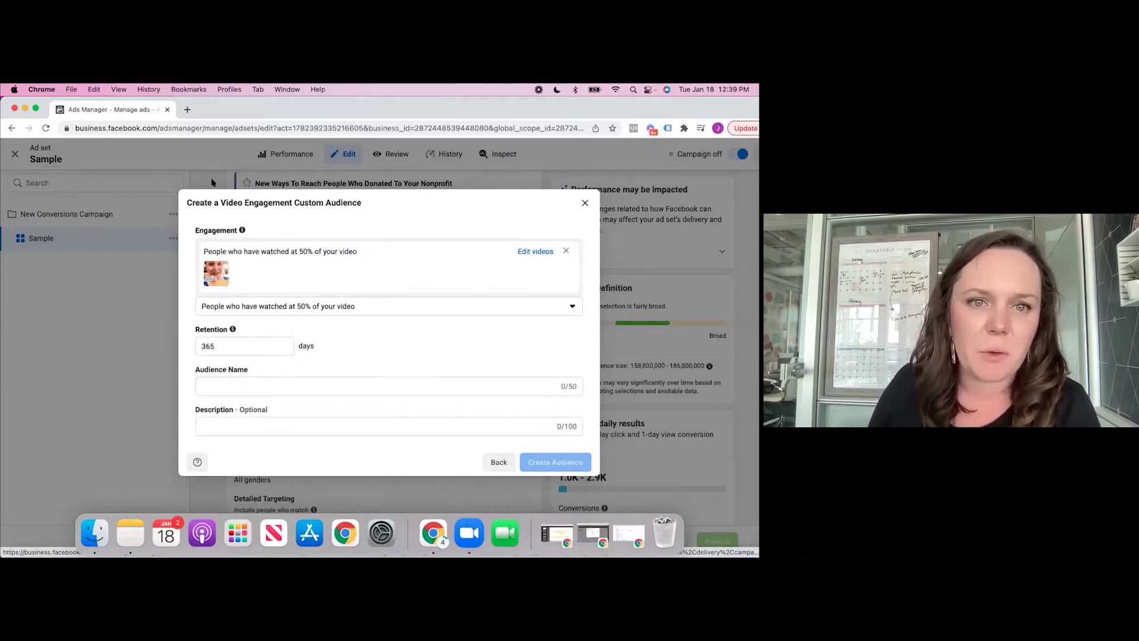
{"action": "left_click", "coordinate": [498, 461]}
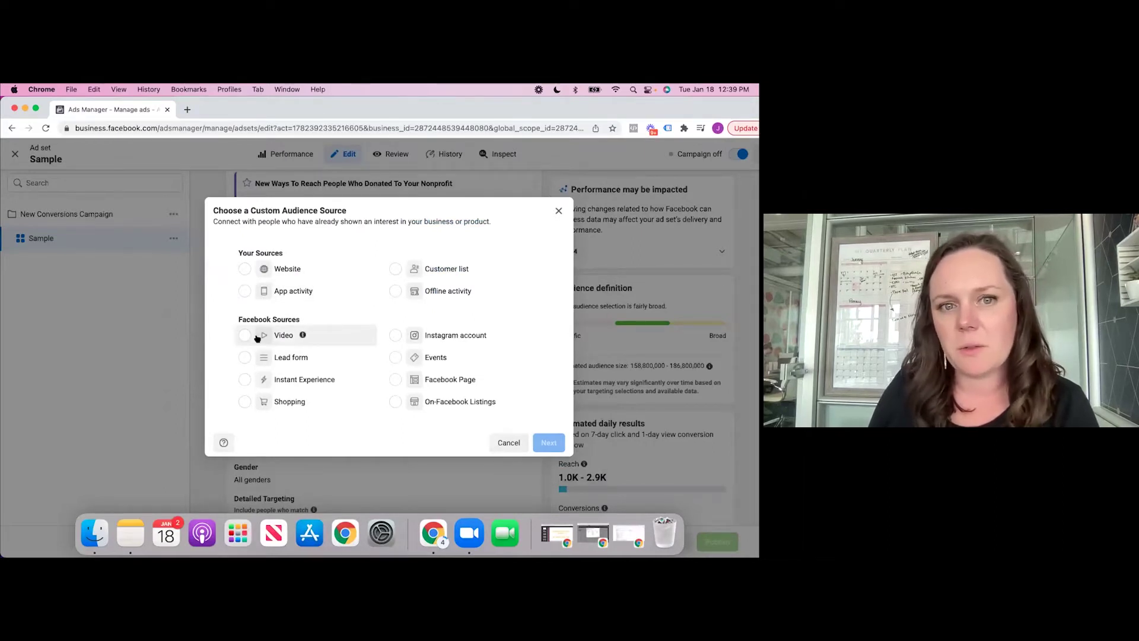
Review the event options for an Instagram account custom audience from adsuncorked and return to the source choice.
{"action": "left_click", "coordinate": [458, 335]}
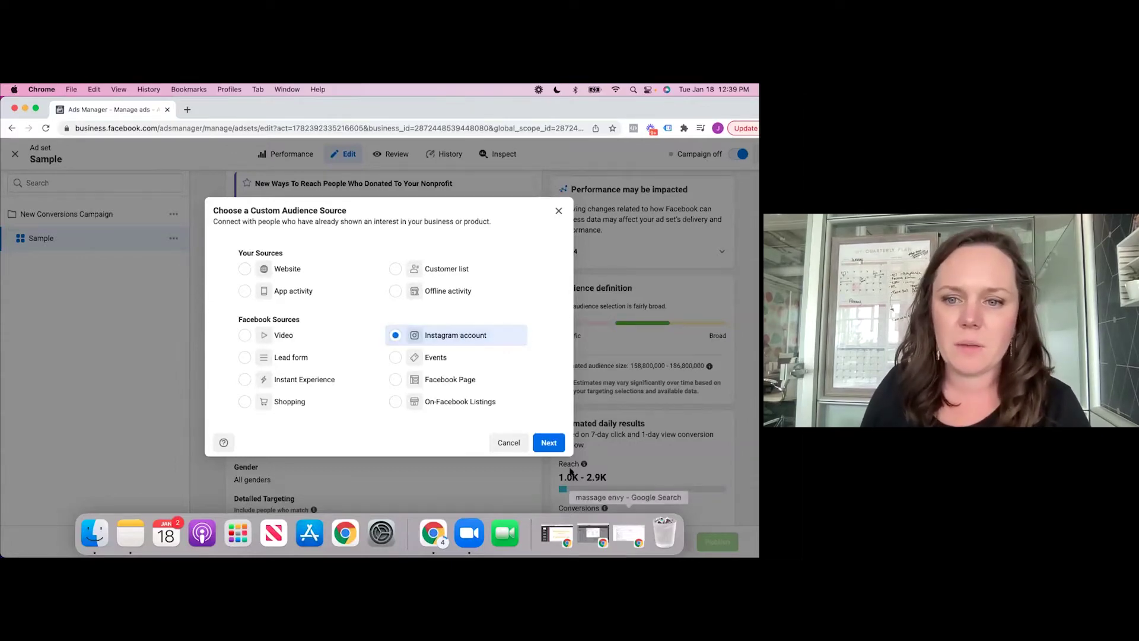
{"action": "left_click", "coordinate": [549, 443]}
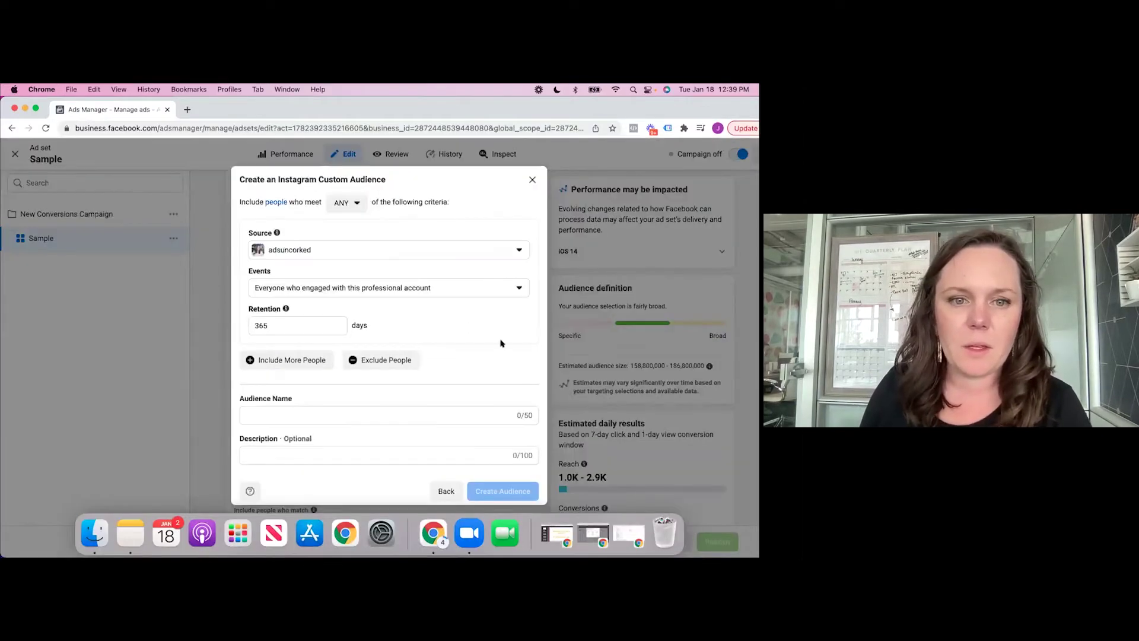
{"action": "left_click", "coordinate": [313, 292]}
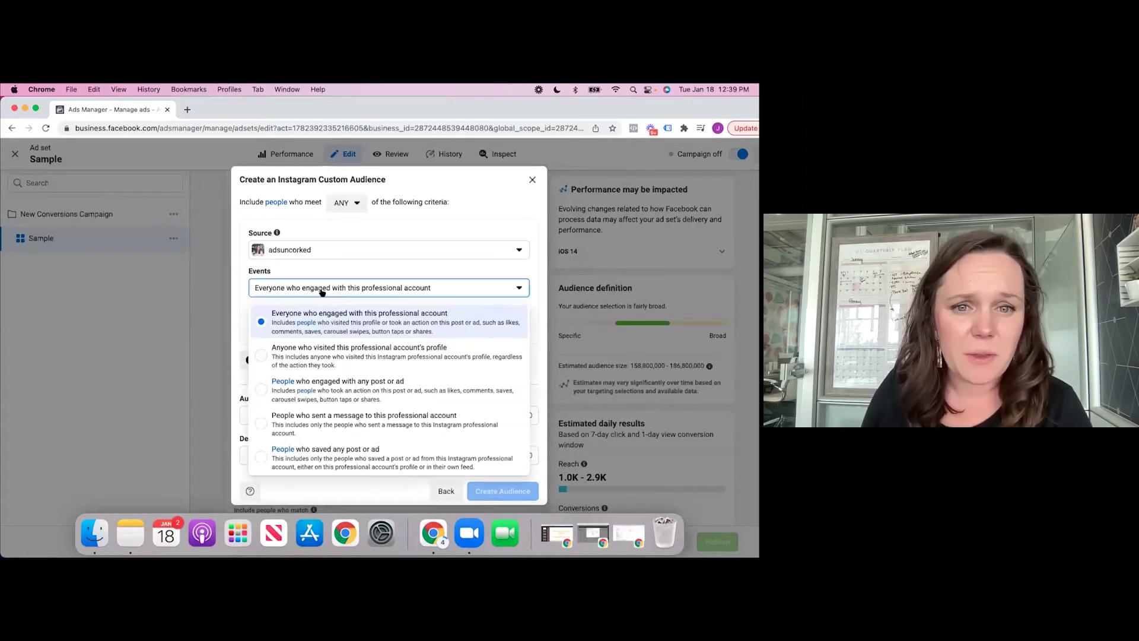
{"action": "left_click", "coordinate": [504, 292]}
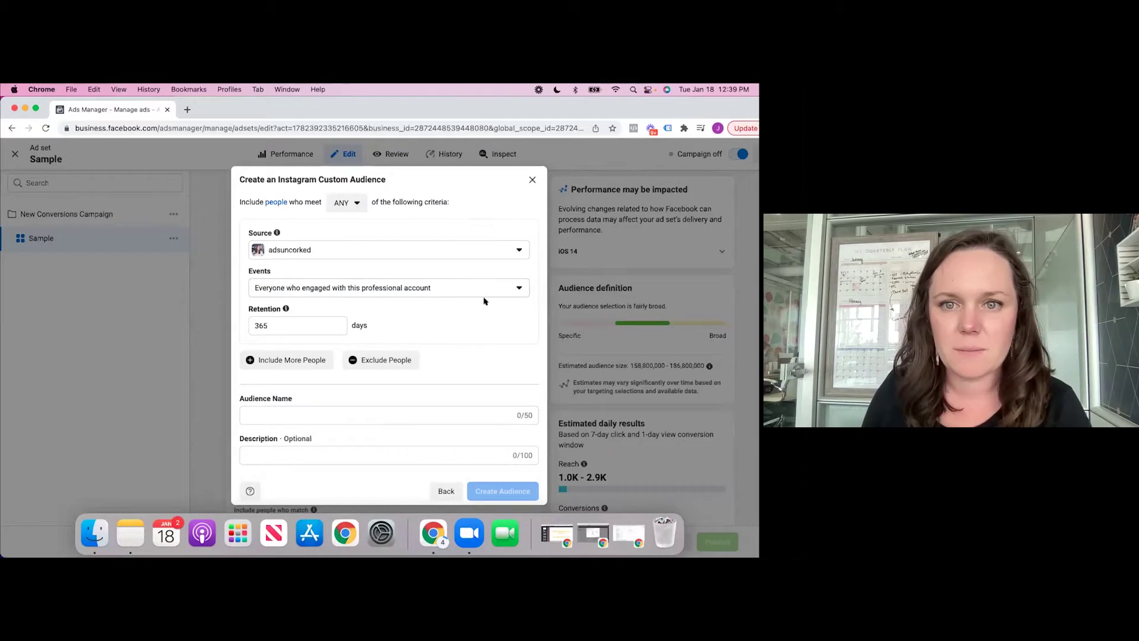
{"action": "left_click", "coordinate": [452, 283]}
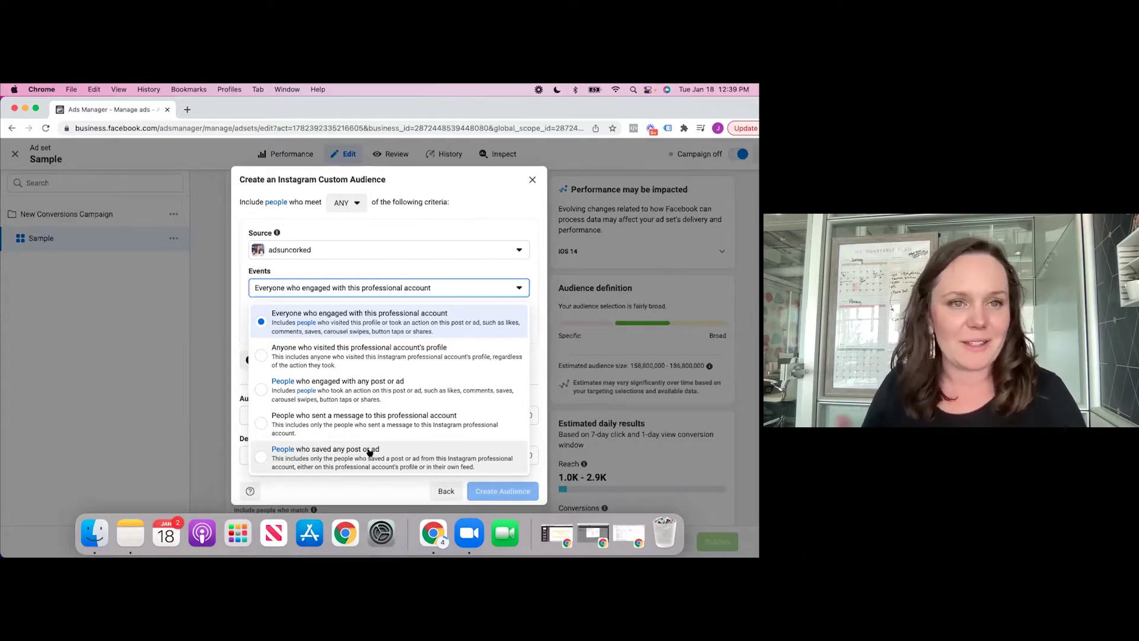
{"action": "left_click", "coordinate": [440, 490]}
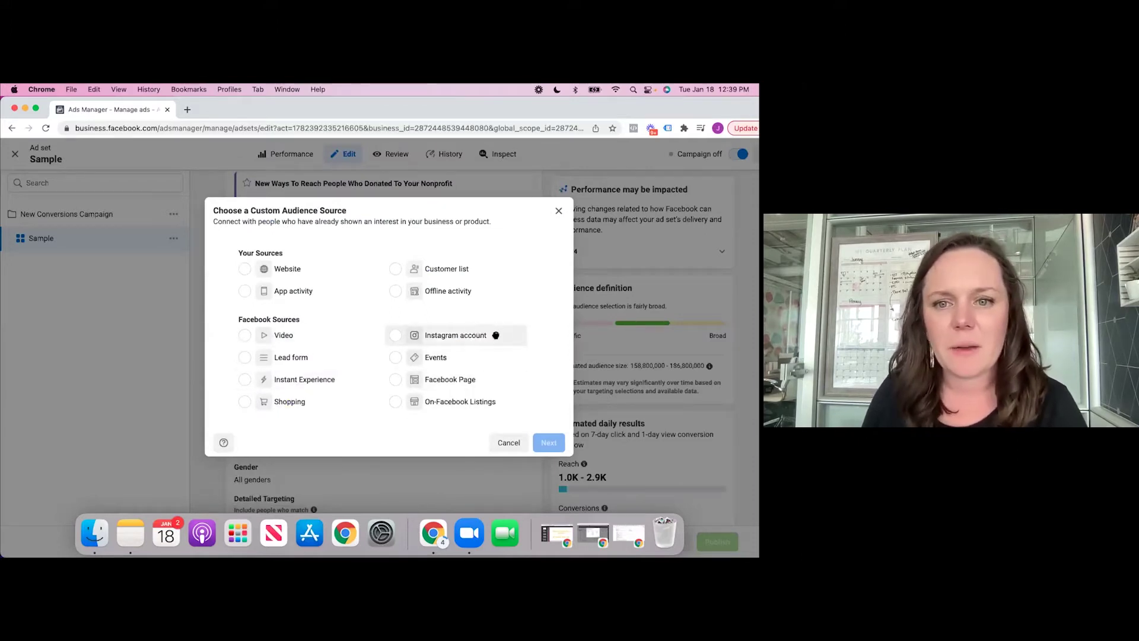
Choose Website as the custom audience source and set its event to AddToCart.
{"action": "mouse_move", "coordinate": [493, 336]}
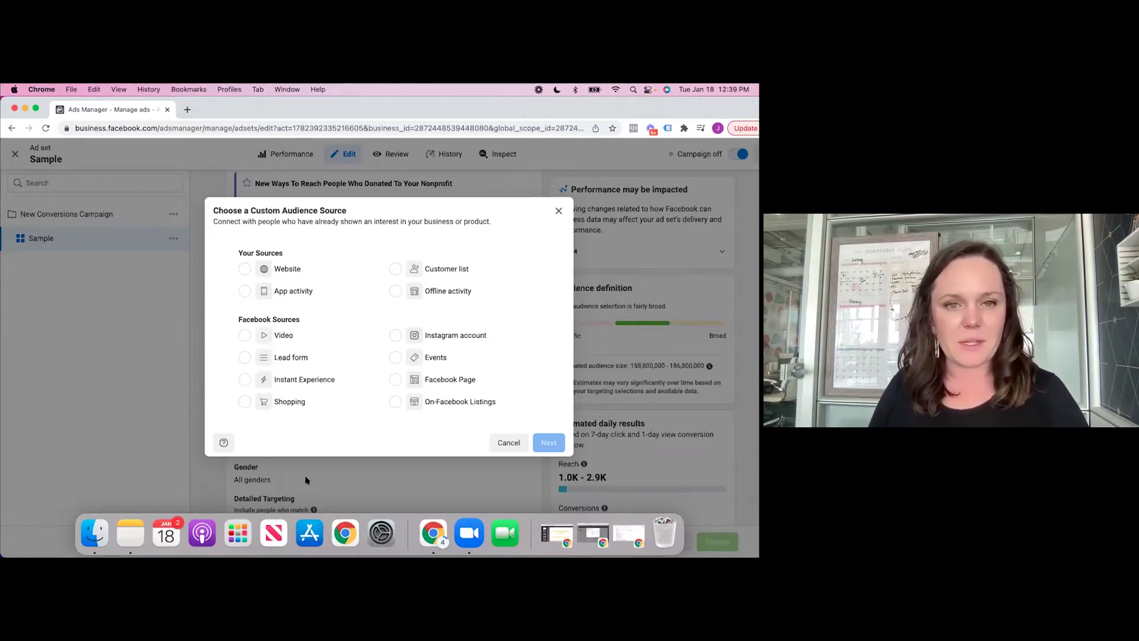
{"action": "left_click", "coordinate": [297, 268]}
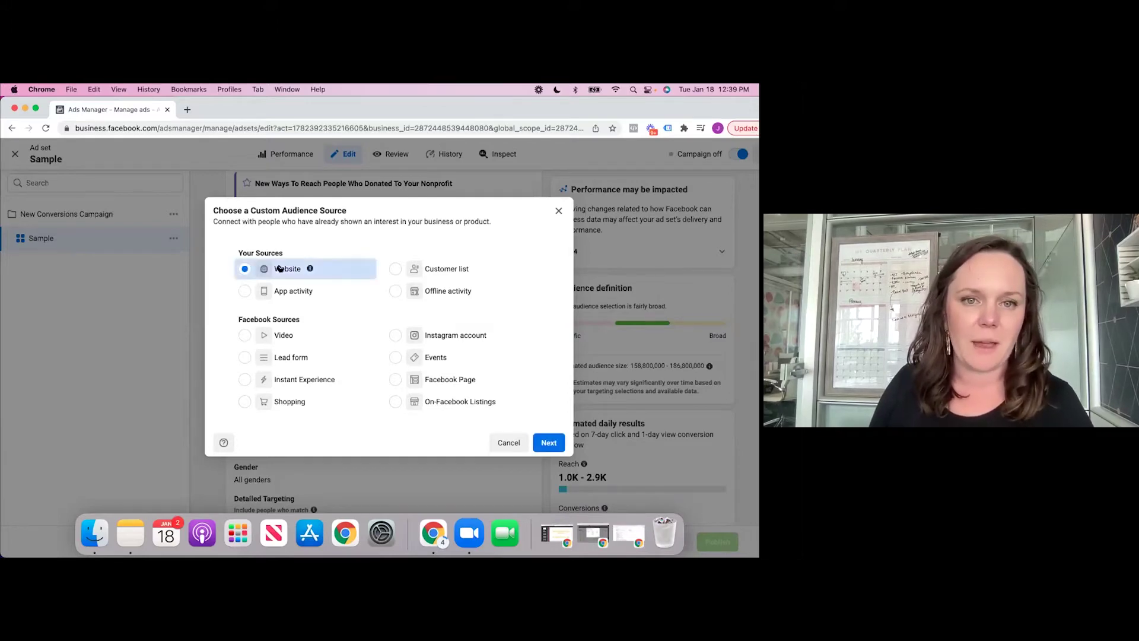
{"action": "left_click", "coordinate": [549, 442]}
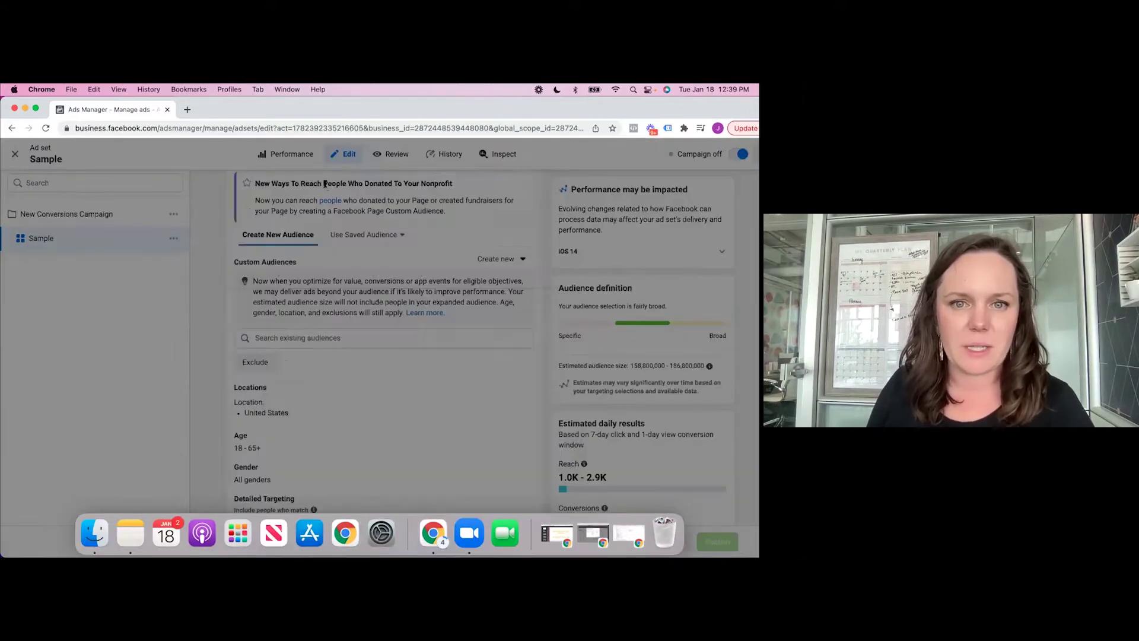
{"action": "left_click", "coordinate": [424, 339]}
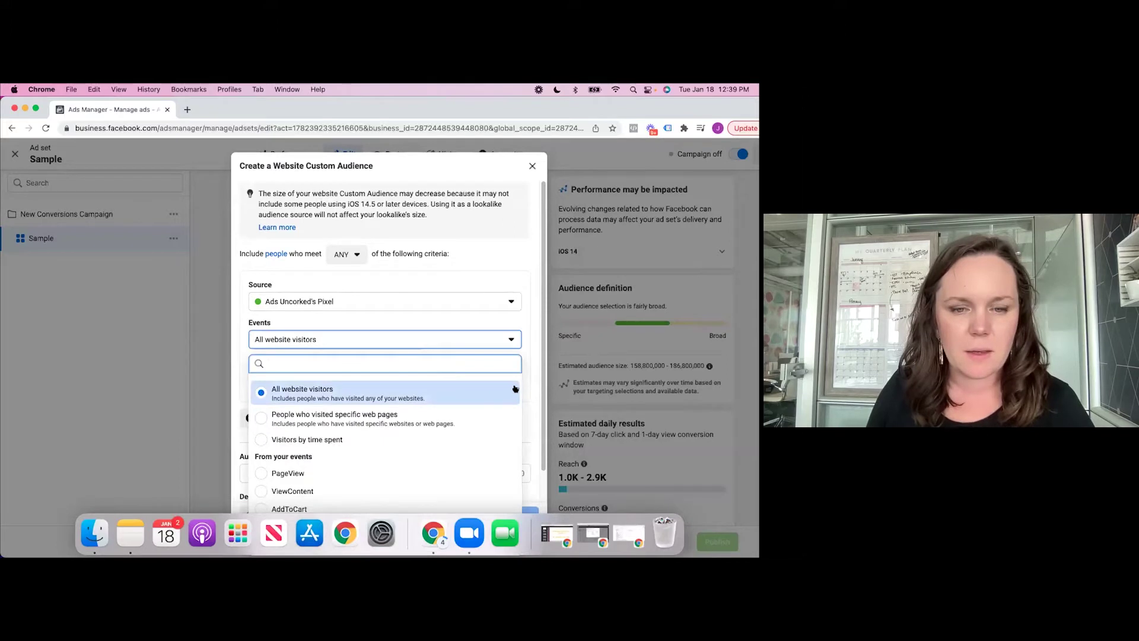
{"action": "scroll", "coordinate": [501, 237], "scroll_direction": "down", "scroll_amount": 1}
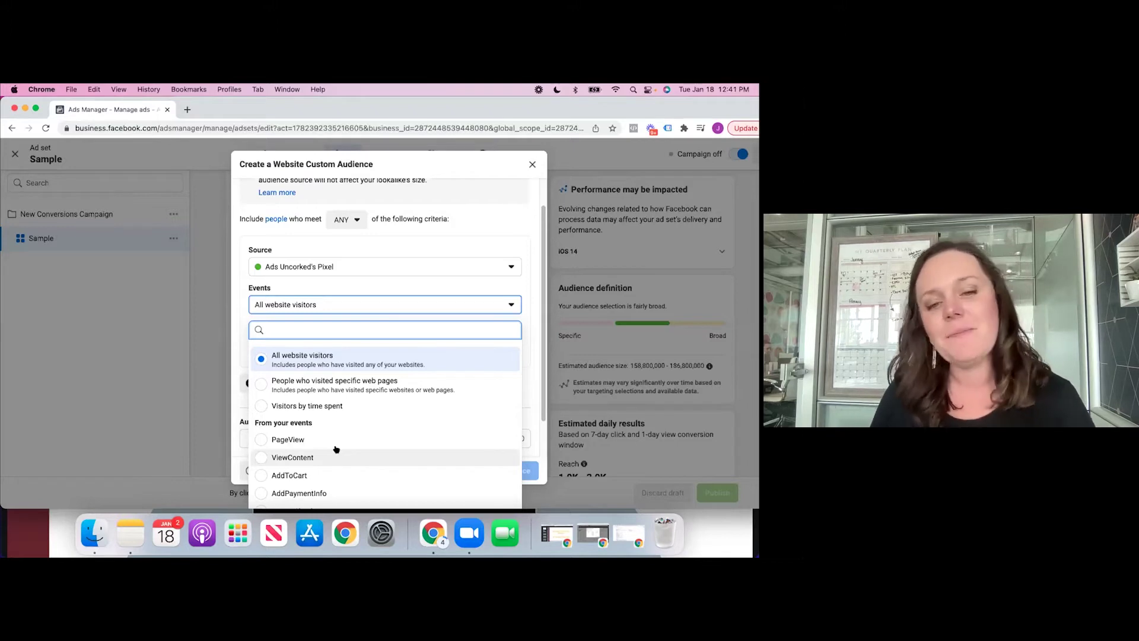
{"action": "left_click", "coordinate": [320, 475]}
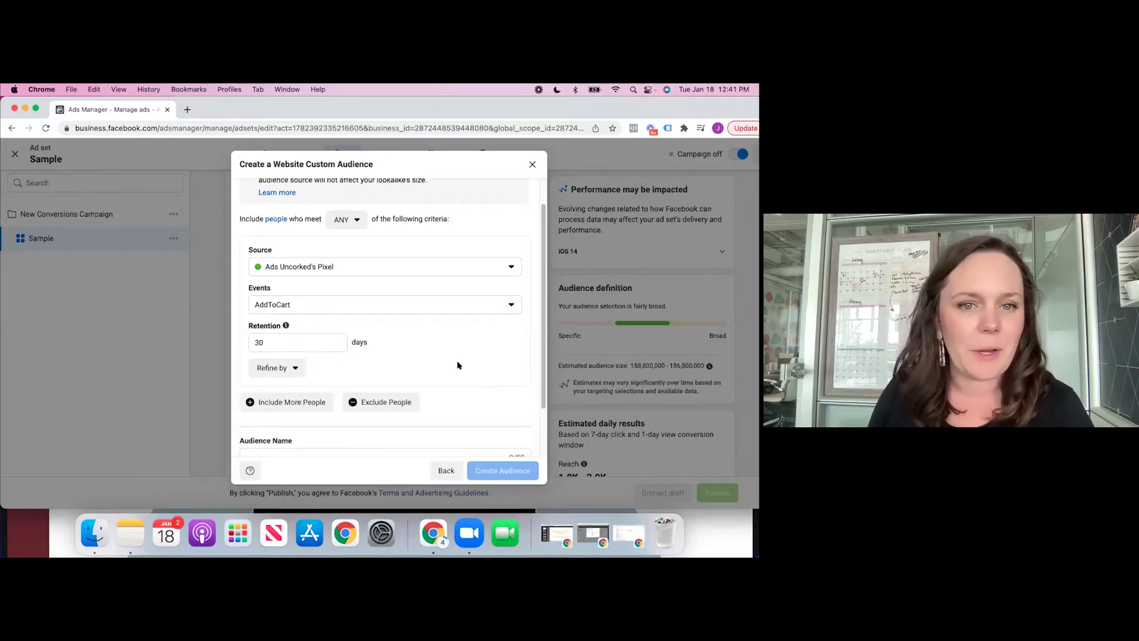
Name the website custom audience "ATC (30 days)" and create it.
{"action": "scroll", "coordinate": [460, 386], "scroll_direction": "down", "scroll_amount": 2}
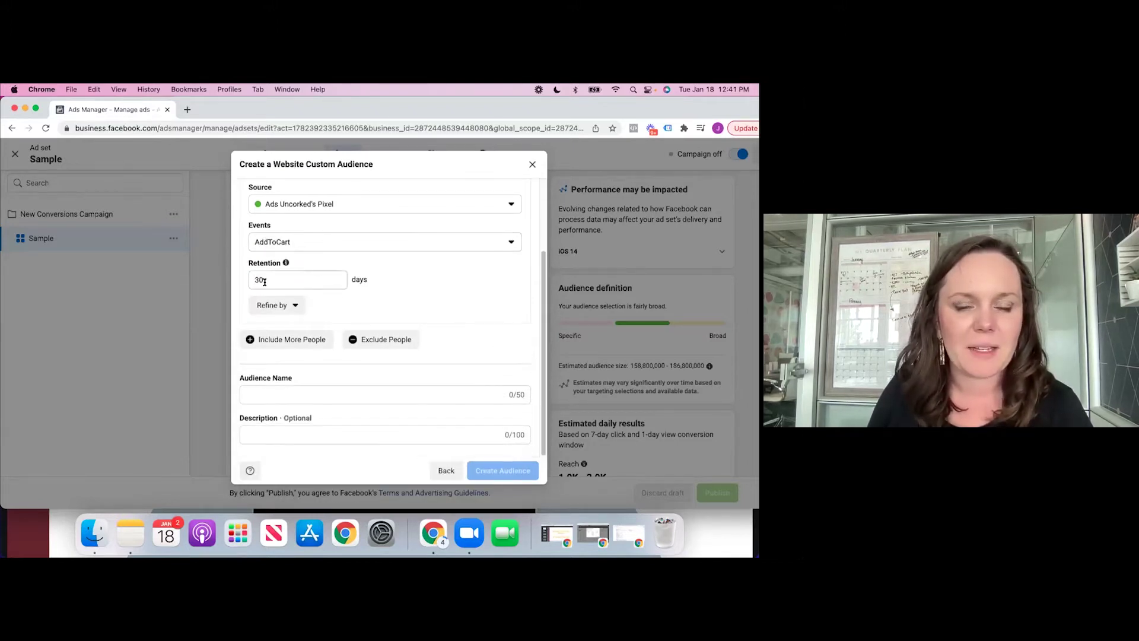
{"action": "left_click", "coordinate": [260, 396]}
{"action": "type", "text": "ATC"}
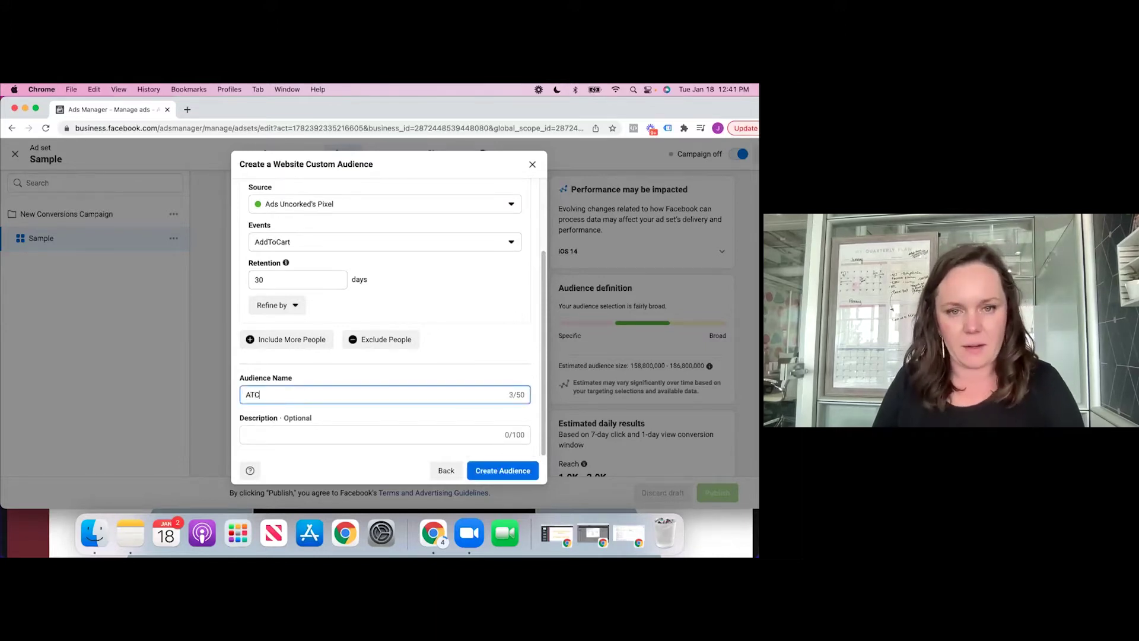
{"action": "type", "text": " (30 days)"}
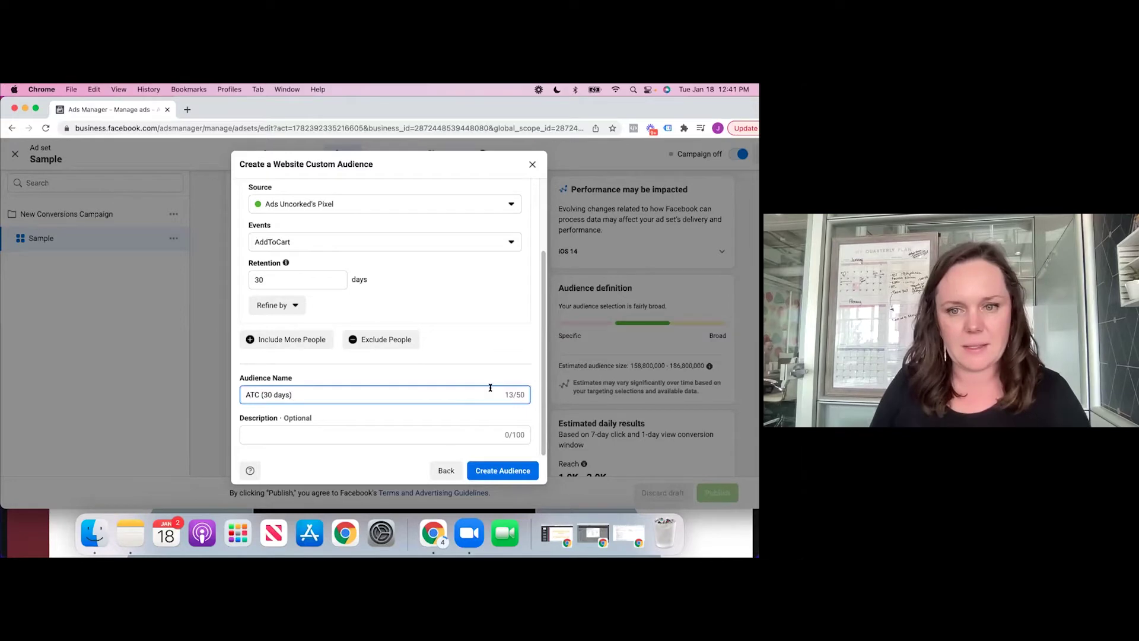
{"action": "left_click", "coordinate": [507, 323]}
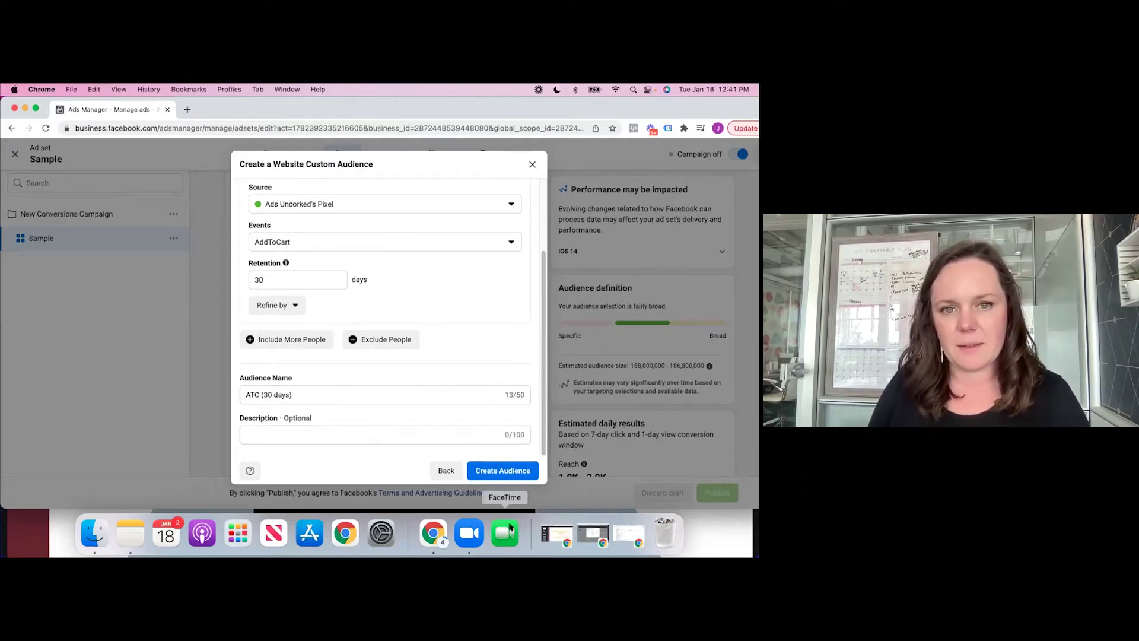
{"action": "left_click", "coordinate": [509, 472]}
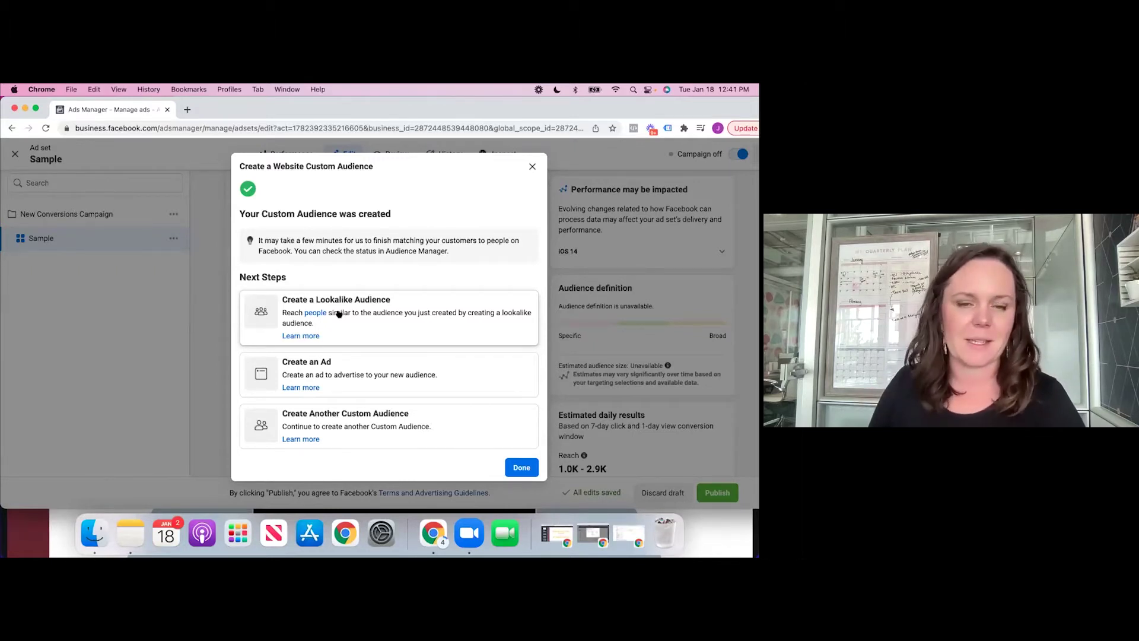
Start a lookalike audience from the new custom audience, check the other sources, and reselect ATC (30 days) as its source.
{"action": "left_click", "coordinate": [387, 313]}
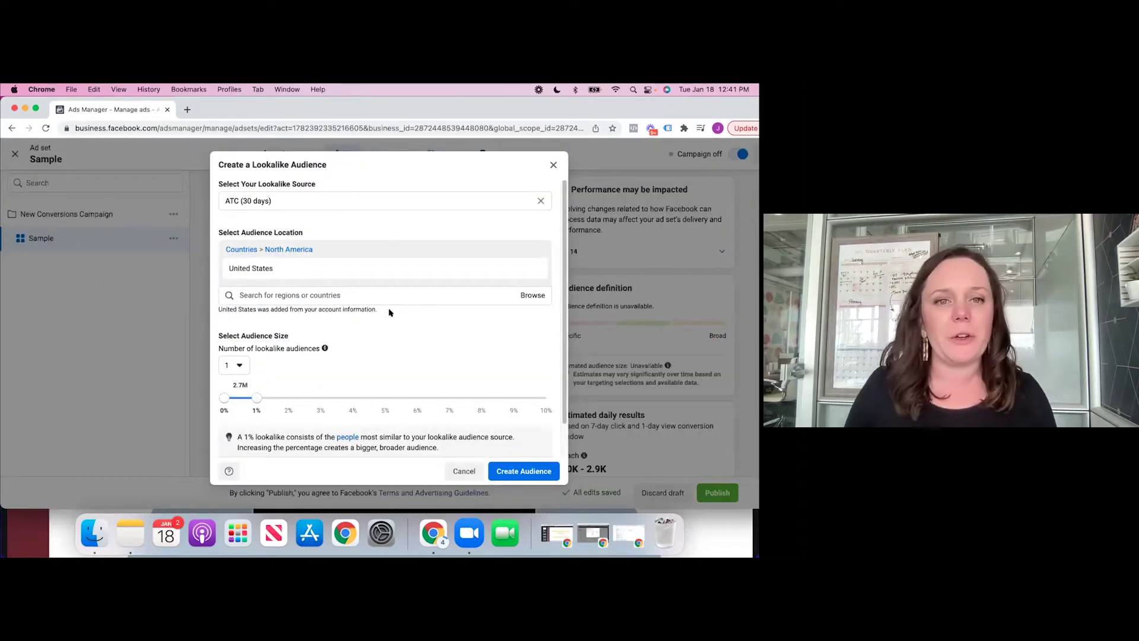
{"action": "mouse_move", "coordinate": [268, 266]}
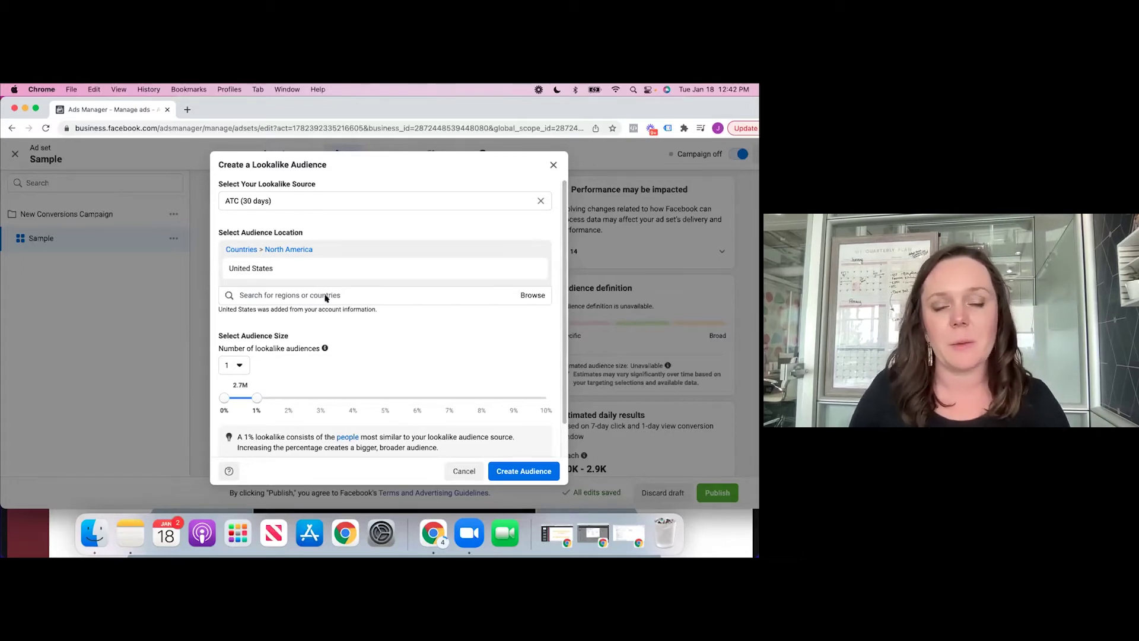
{"action": "left_click", "coordinate": [311, 206]}
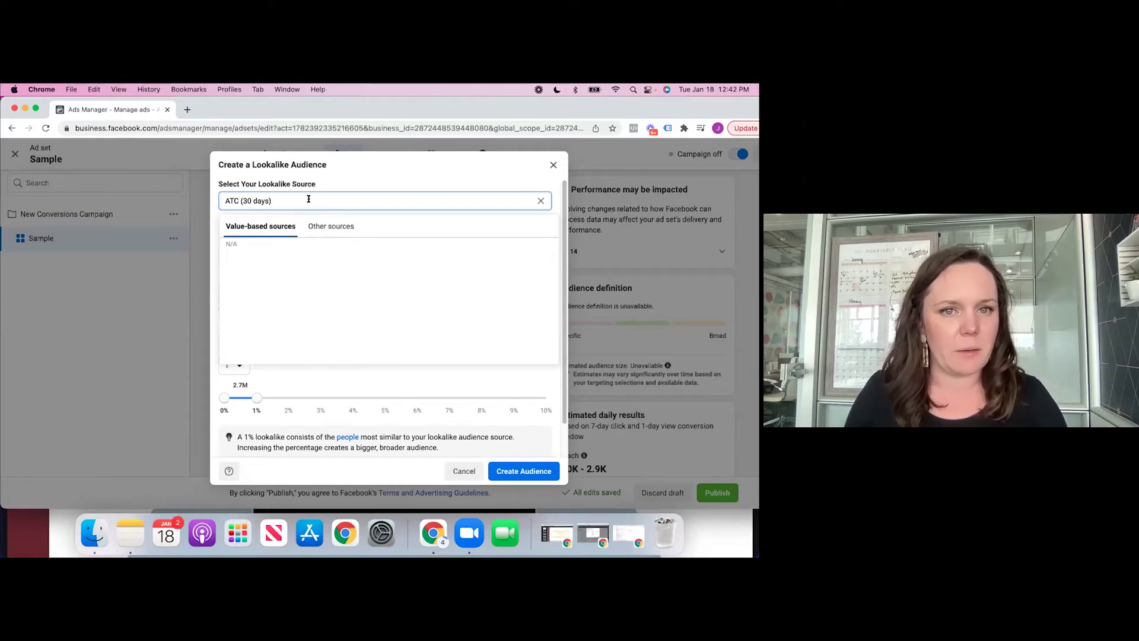
{"action": "left_click", "coordinate": [333, 225]}
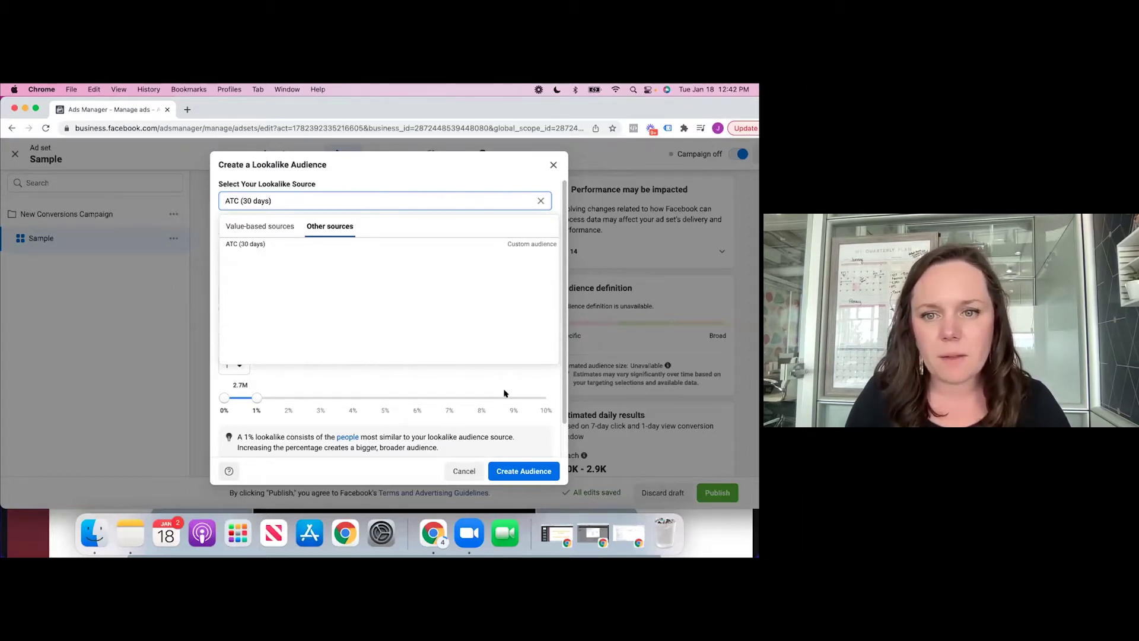
{"action": "left_click", "coordinate": [540, 201]}
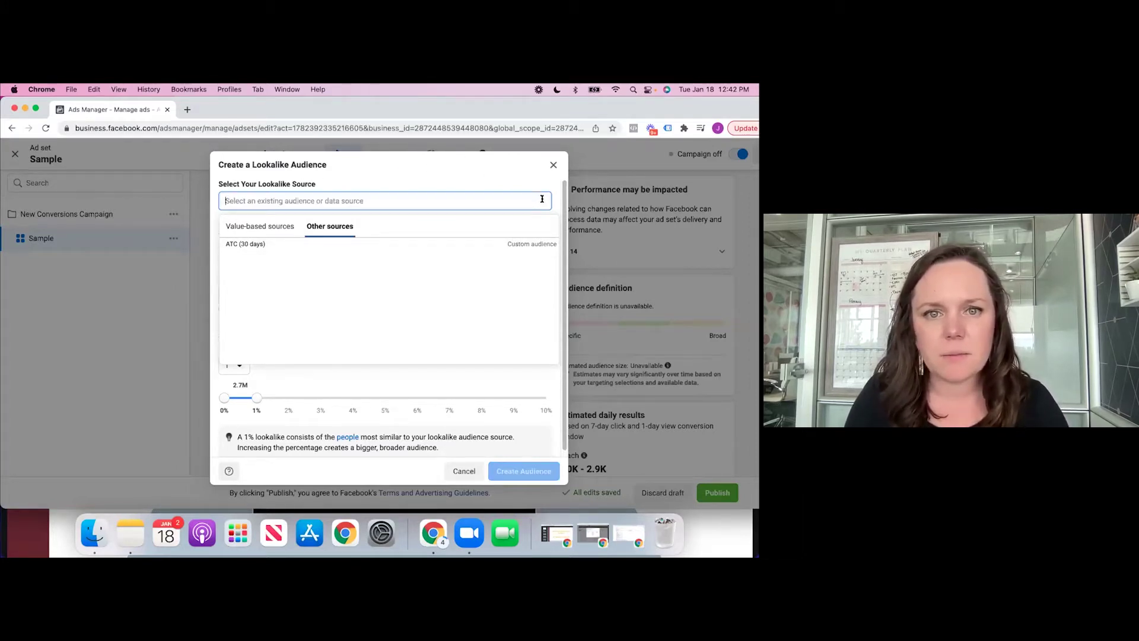
{"action": "left_click", "coordinate": [240, 265]}
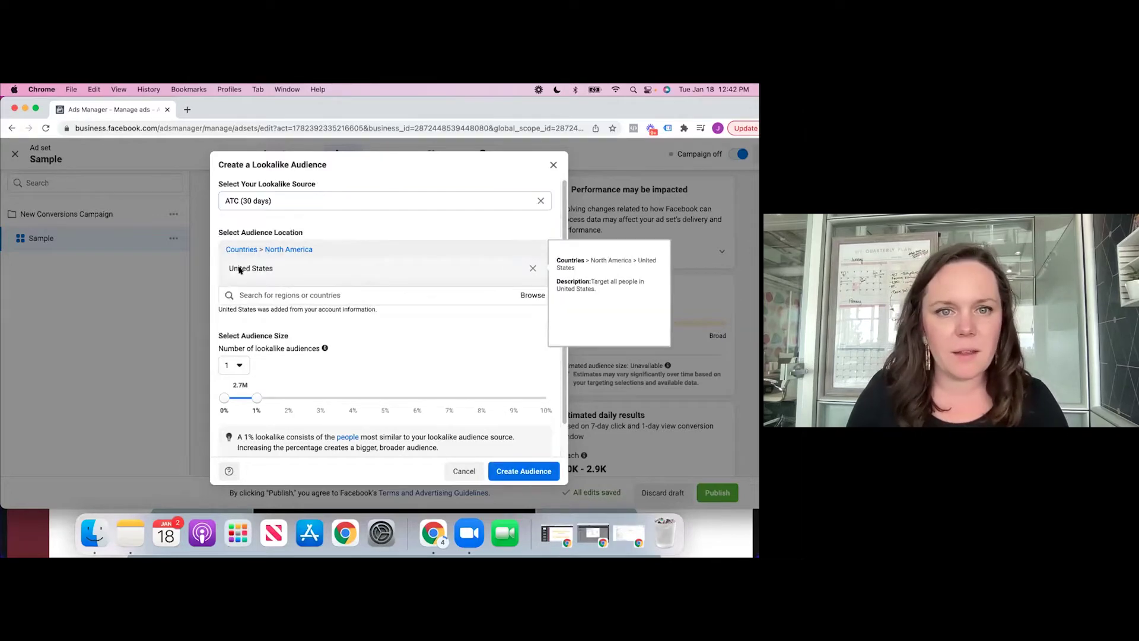
Set the number of lookalike audiences to 3 and review the source and resulting percentage ranges.
{"action": "scroll", "coordinate": [360, 377], "scroll_direction": "down", "scroll_amount": 5}
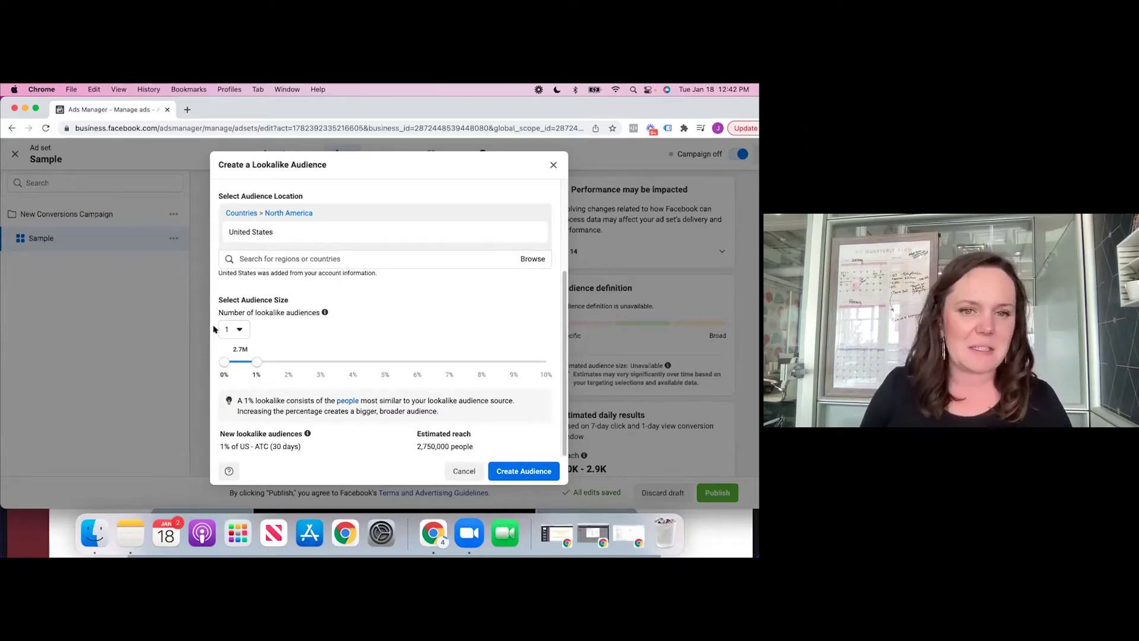
{"action": "left_click", "coordinate": [232, 330]}
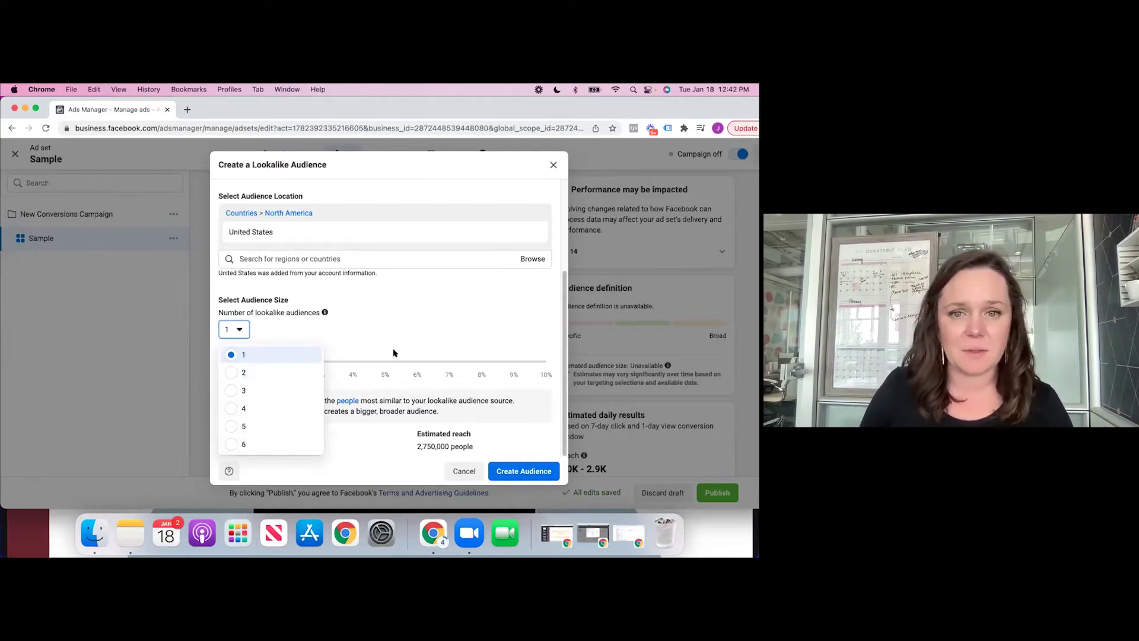
{"action": "left_click", "coordinate": [256, 390]}
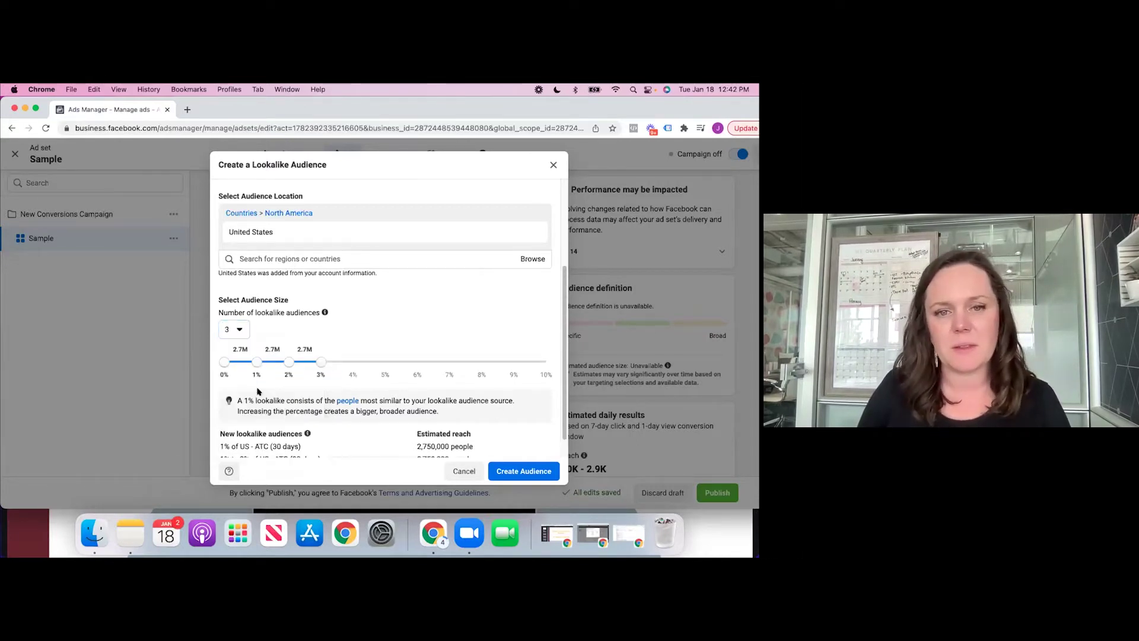
{"action": "scroll", "coordinate": [422, 344], "scroll_direction": "down", "scroll_amount": 1}
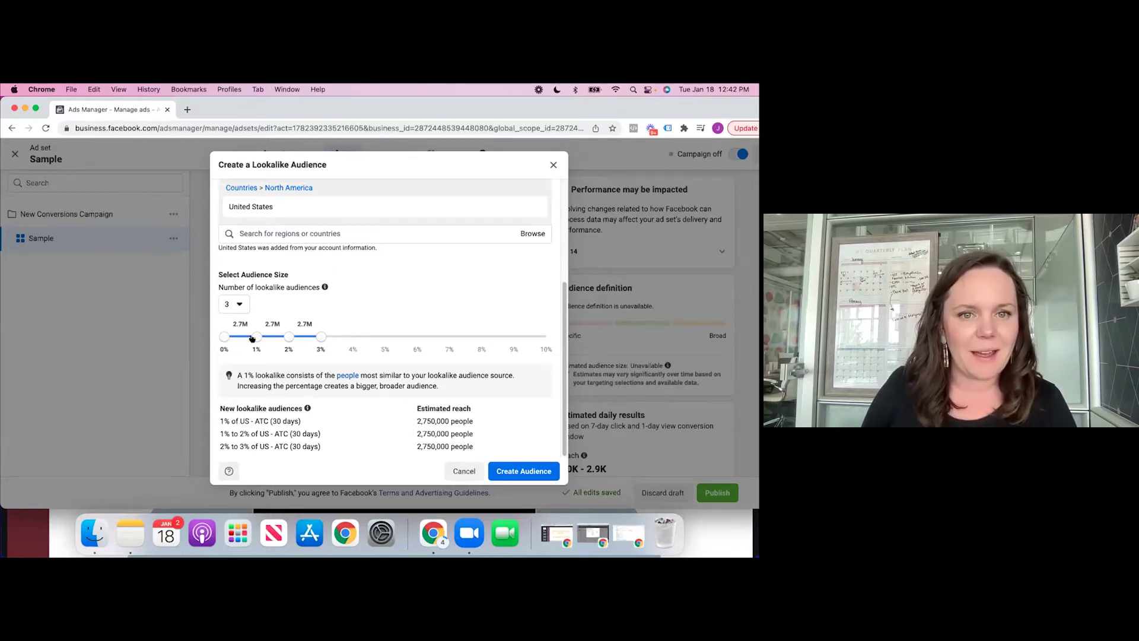
{"action": "scroll", "coordinate": [301, 297], "scroll_direction": "up", "scroll_amount": 3}
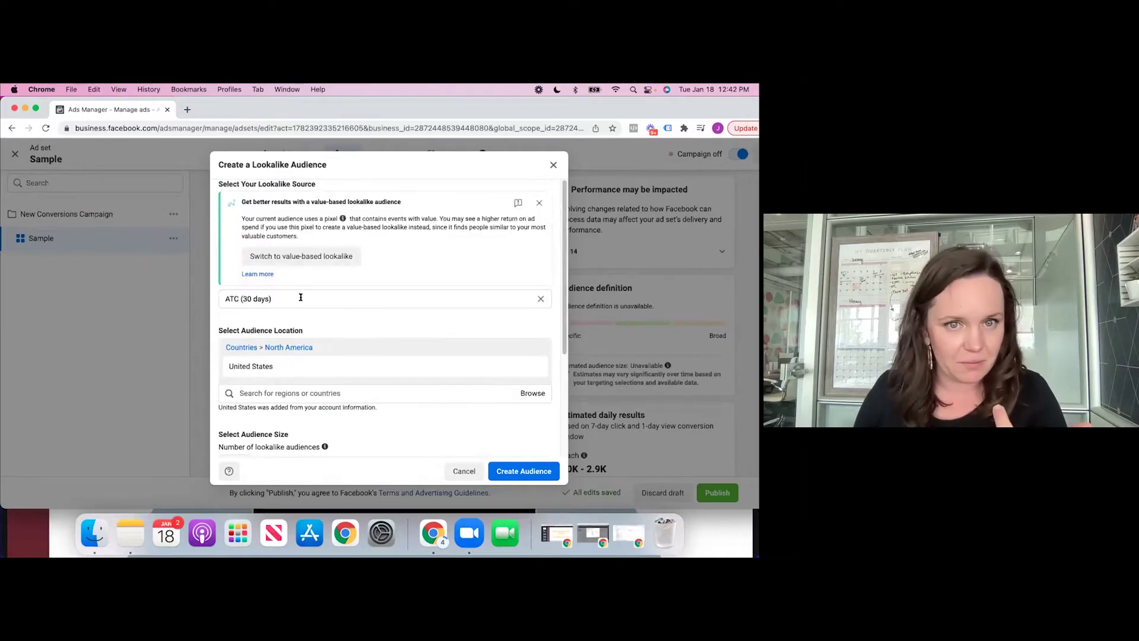
{"action": "scroll", "coordinate": [300, 297], "scroll_direction": "down", "scroll_amount": 3}
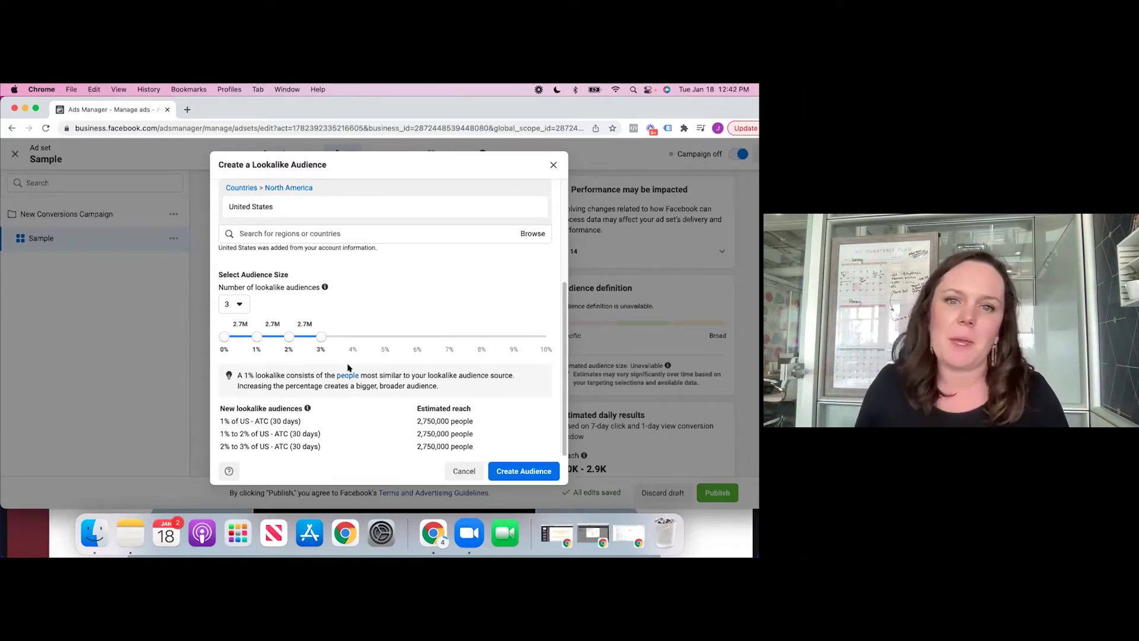
Try adjusting the three lookalike ranges to 0–1%, 1–3% and 3–6%.
{"action": "left_click_drag", "start_coordinate": [318, 337], "coordinate": [513, 341]}
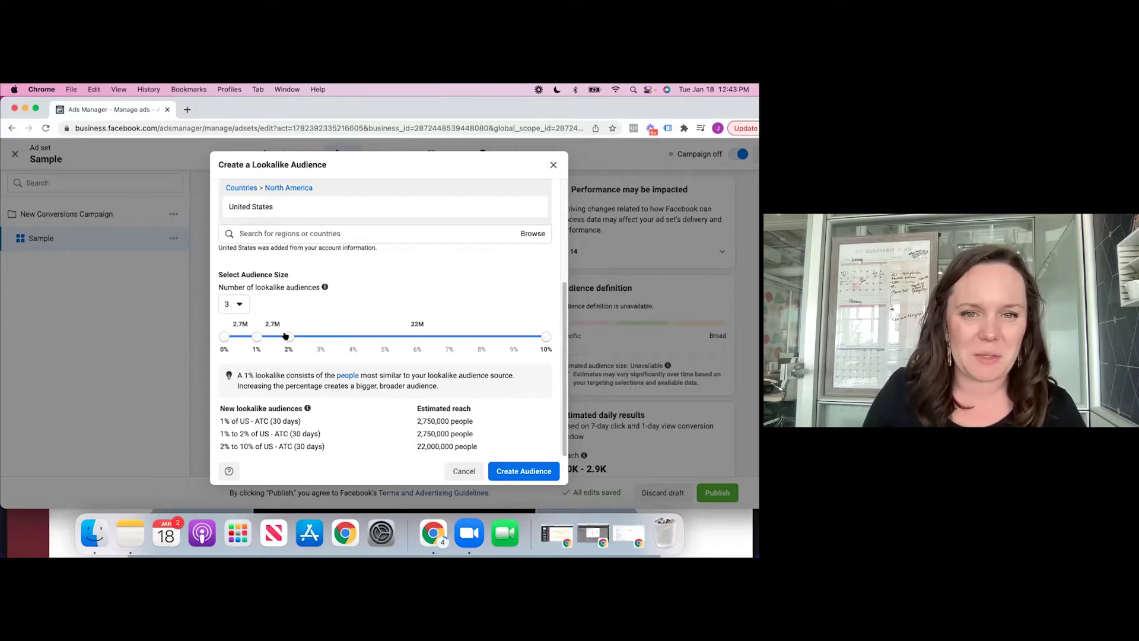
{"action": "left_click_drag", "start_coordinate": [285, 336], "coordinate": [321, 336]}
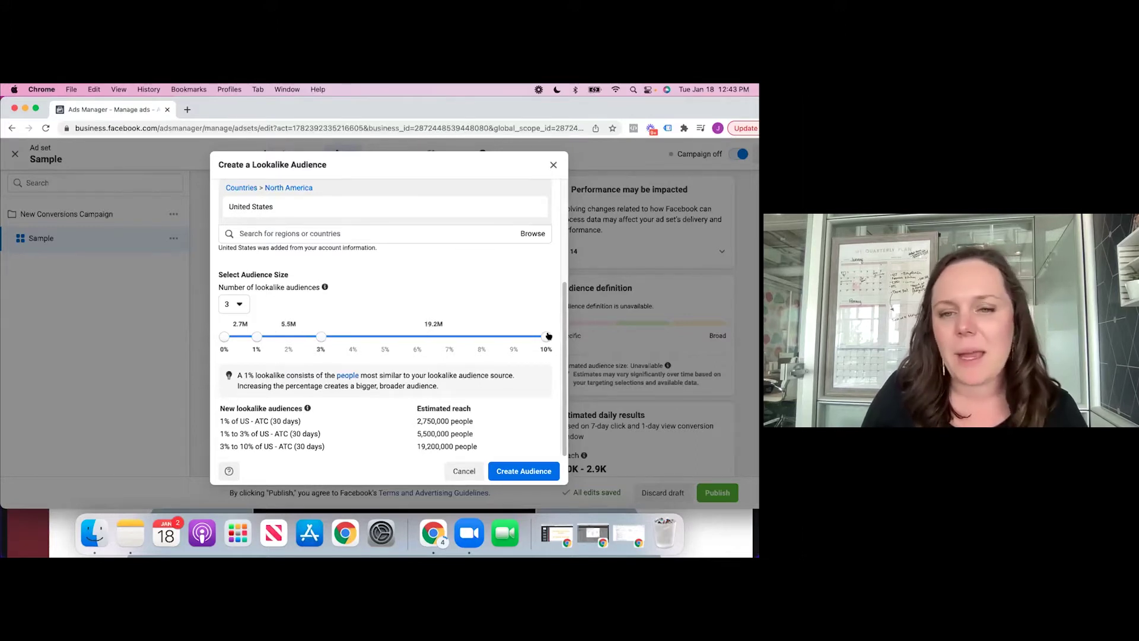
{"action": "left_click_drag", "start_coordinate": [542, 335], "coordinate": [420, 336]}
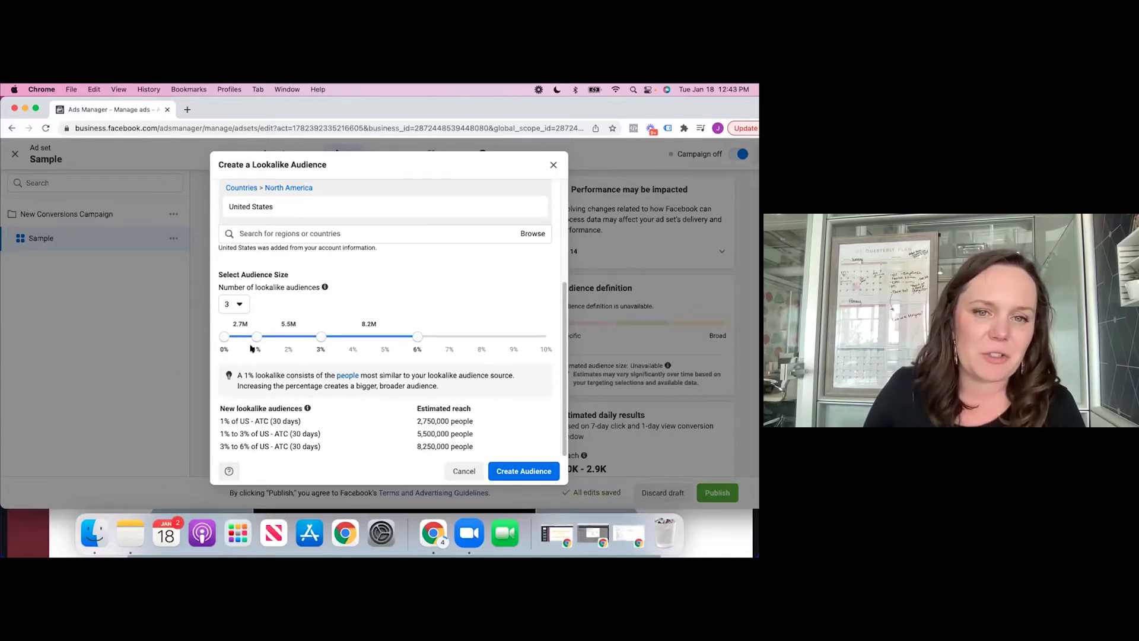
Set five lookalike audiences in consecutive 1% ranges from 0% to 5% and create them.
{"action": "left_click", "coordinate": [233, 304]}
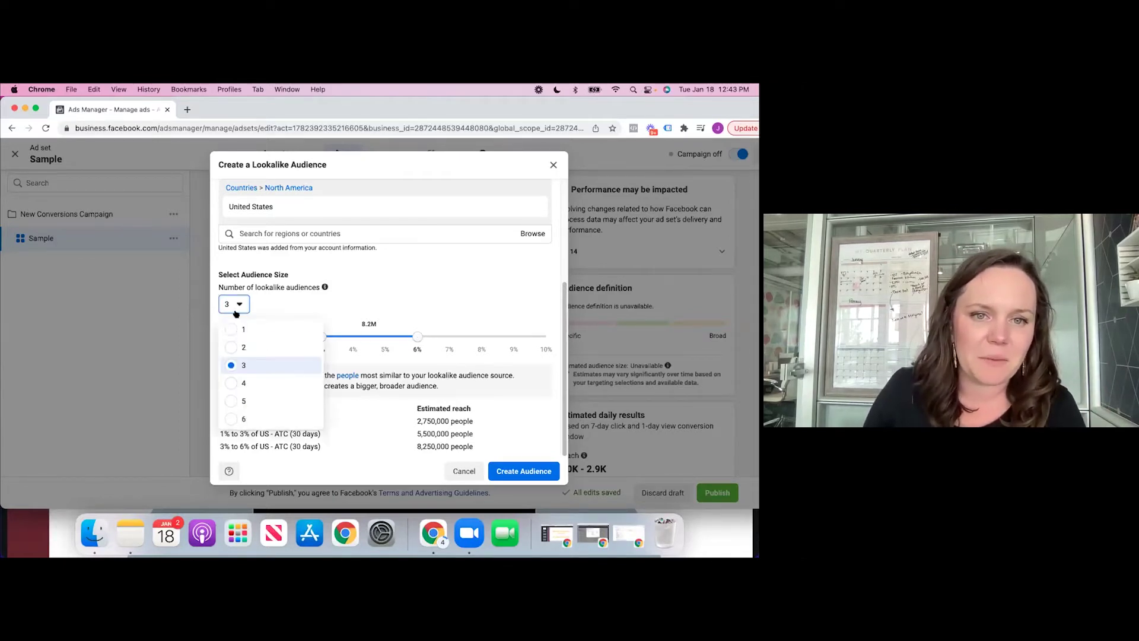
{"action": "left_click", "coordinate": [237, 402]}
{"action": "left_click_drag", "start_coordinate": [322, 336], "coordinate": [289, 336]}
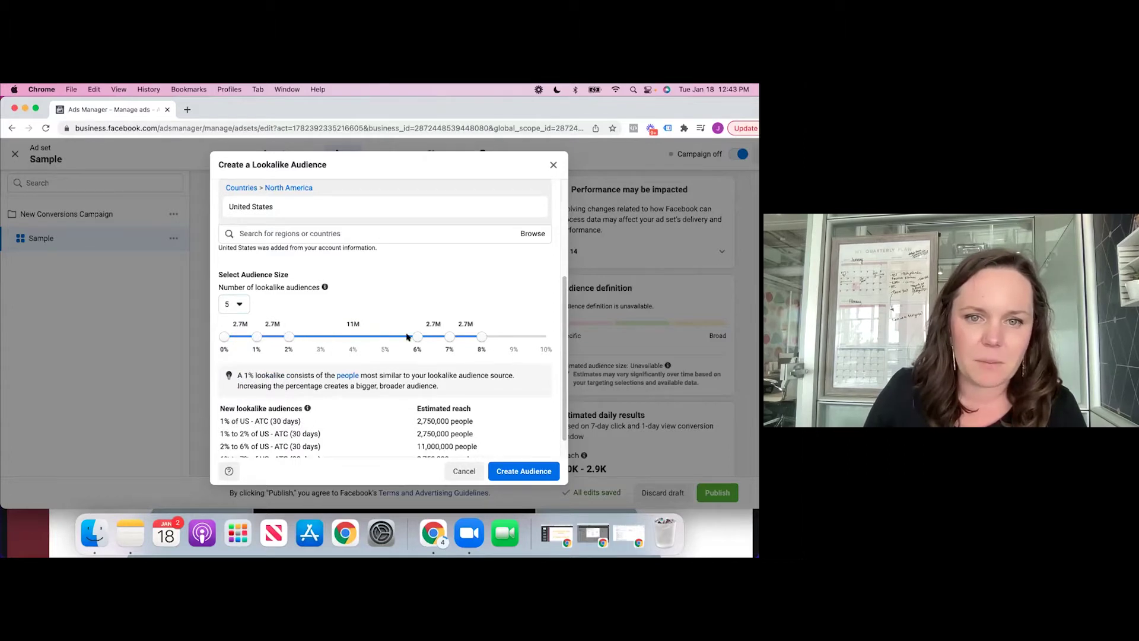
{"action": "left_click_drag", "start_coordinate": [420, 338], "coordinate": [321, 337]}
{"action": "left_click_drag", "start_coordinate": [450, 337], "coordinate": [351, 338]}
{"action": "left_click_drag", "start_coordinate": [482, 337], "coordinate": [378, 345]}
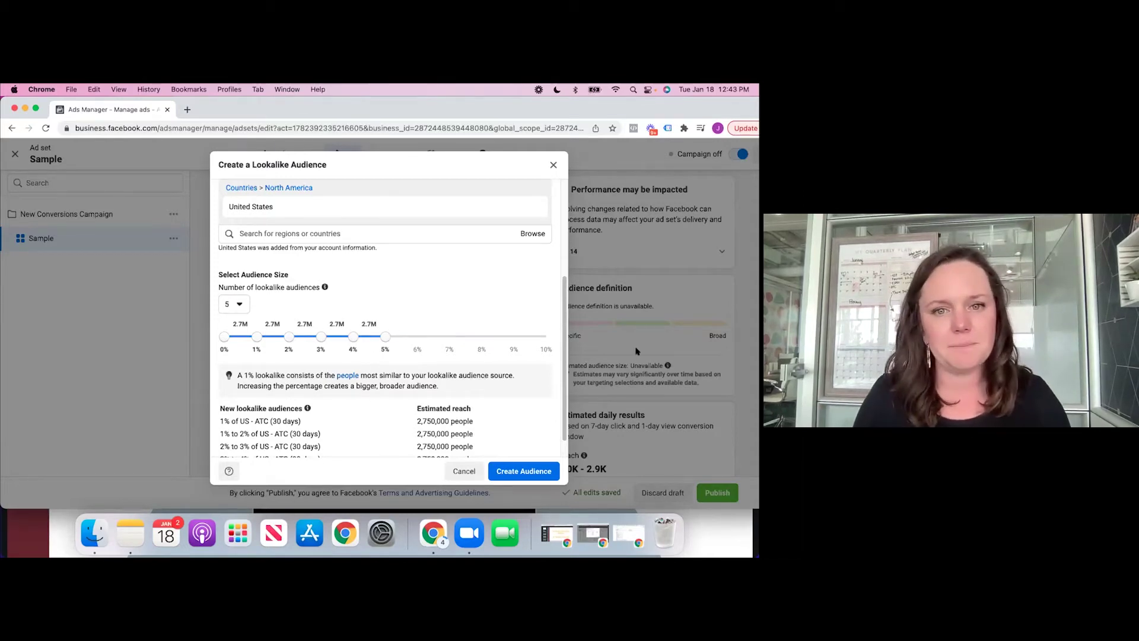
{"action": "scroll", "coordinate": [542, 302], "scroll_direction": "down", "scroll_amount": 2}
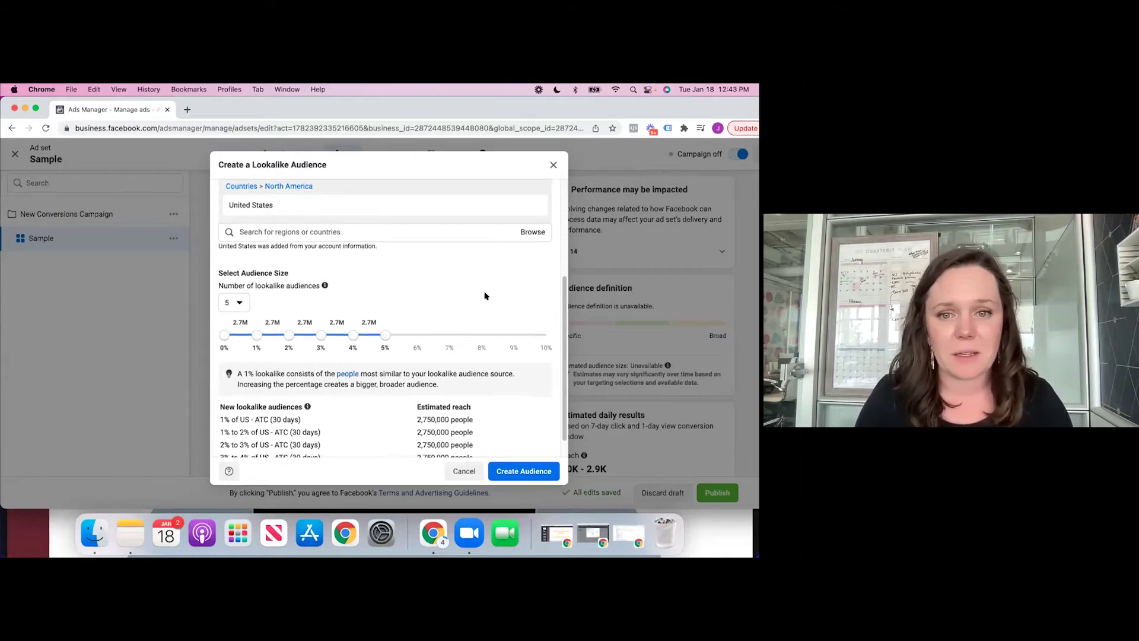
{"action": "left_click", "coordinate": [534, 469]}
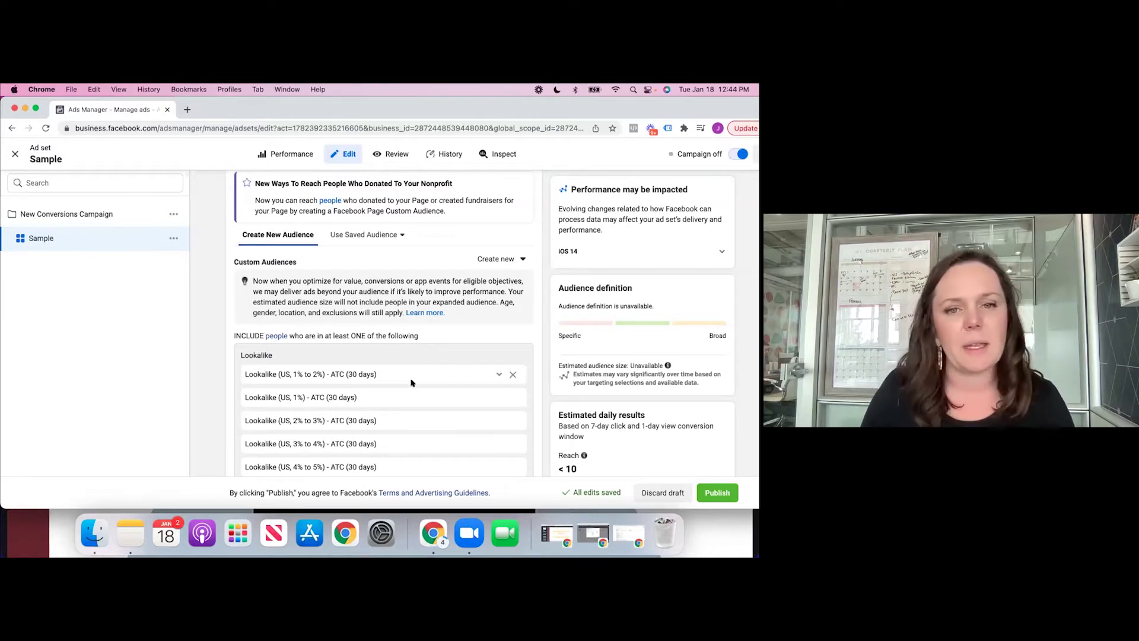
Remove the 4% to 5%, 3% to 4% and 2% to 3% lookalikes from the ad set's included audiences.
{"action": "scroll", "coordinate": [195, 419], "scroll_direction": "down", "scroll_amount": 1}
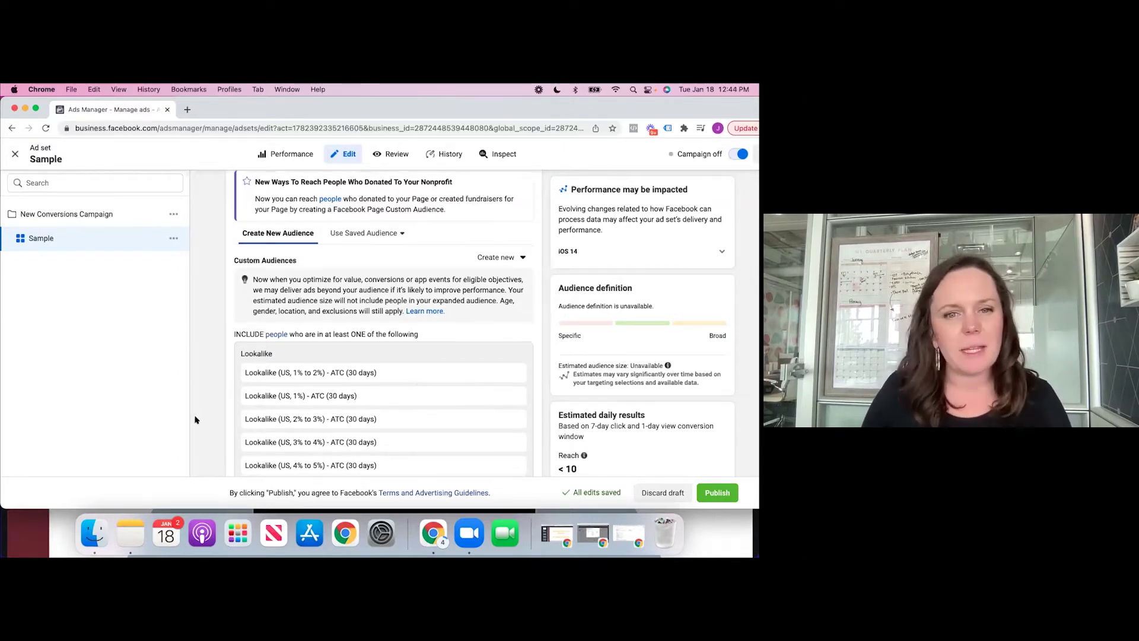
{"action": "scroll", "coordinate": [195, 420], "scroll_direction": "down", "scroll_amount": 3}
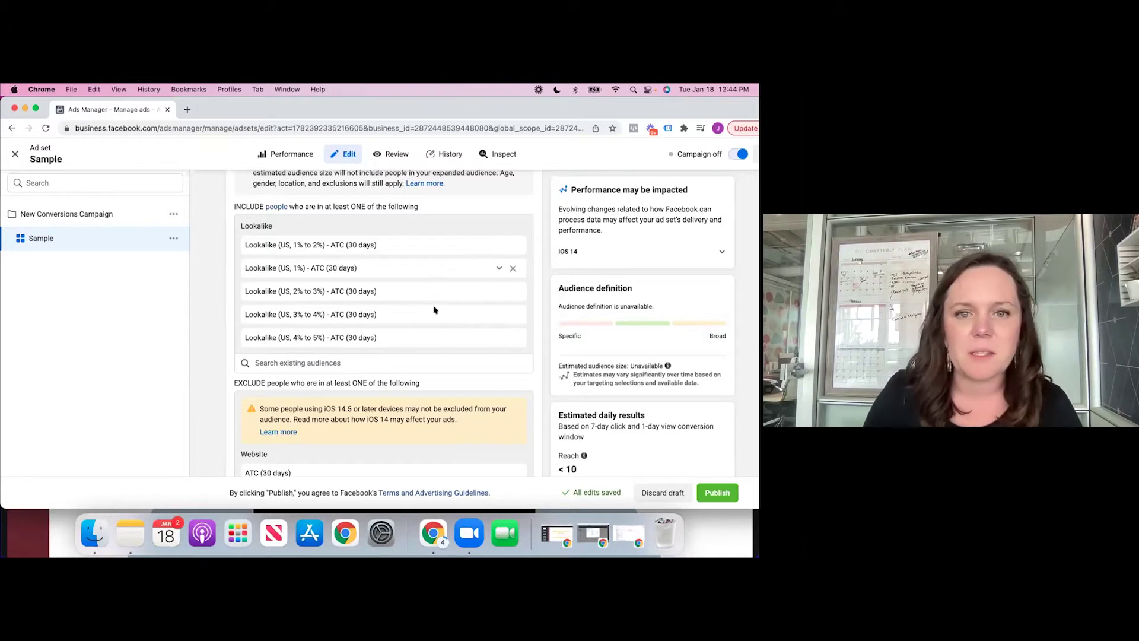
{"action": "left_click", "coordinate": [512, 339]}
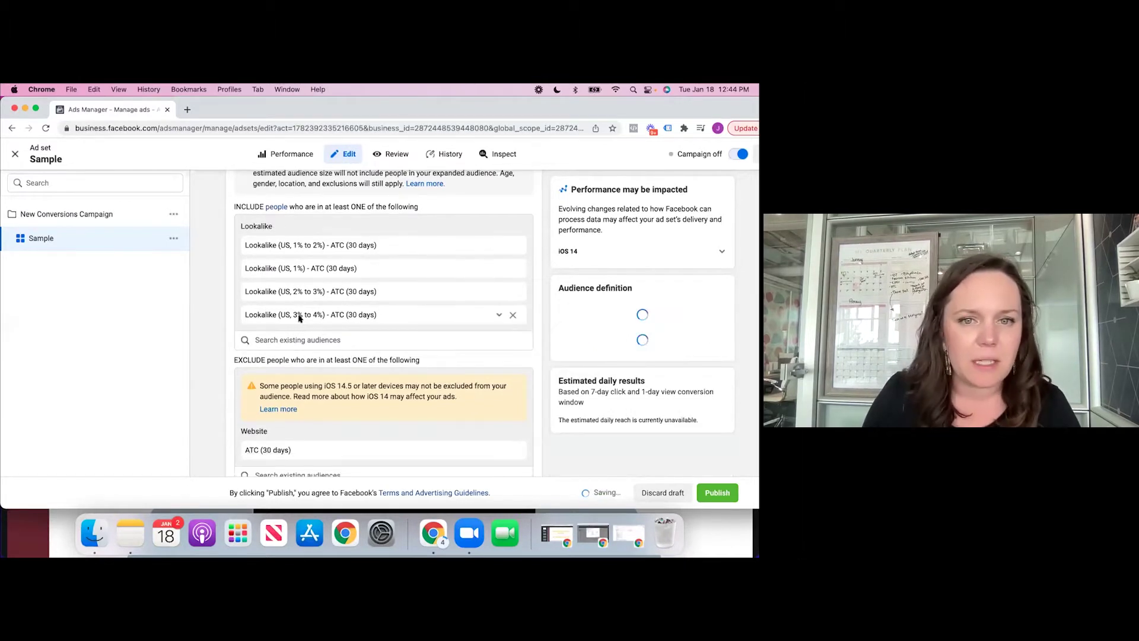
{"action": "left_click", "coordinate": [510, 315]}
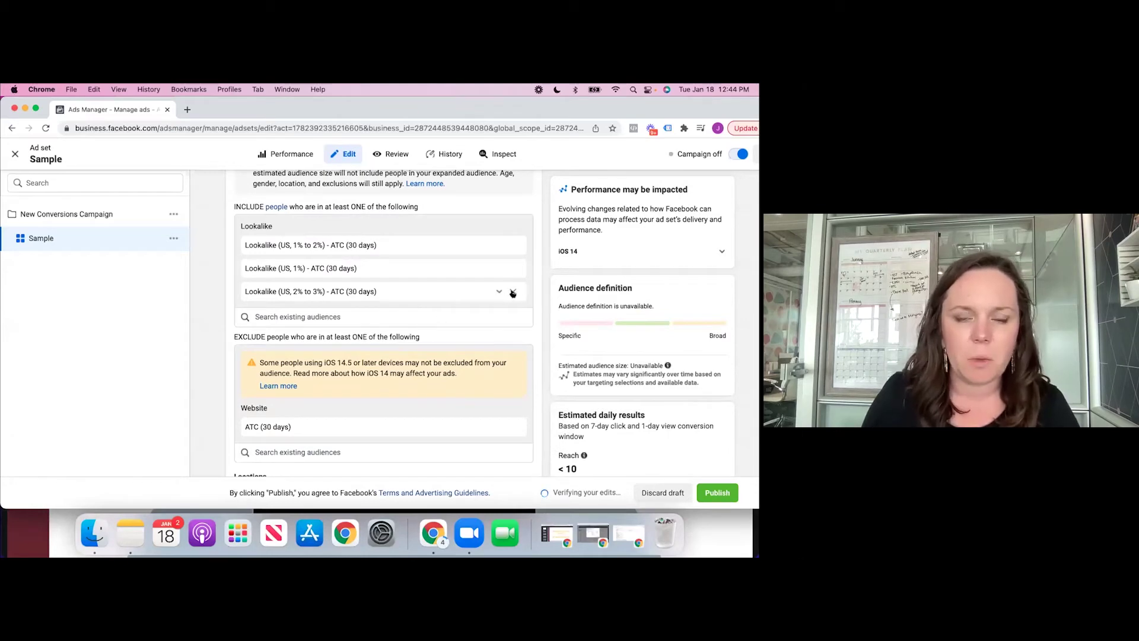
{"action": "left_click", "coordinate": [513, 292]}
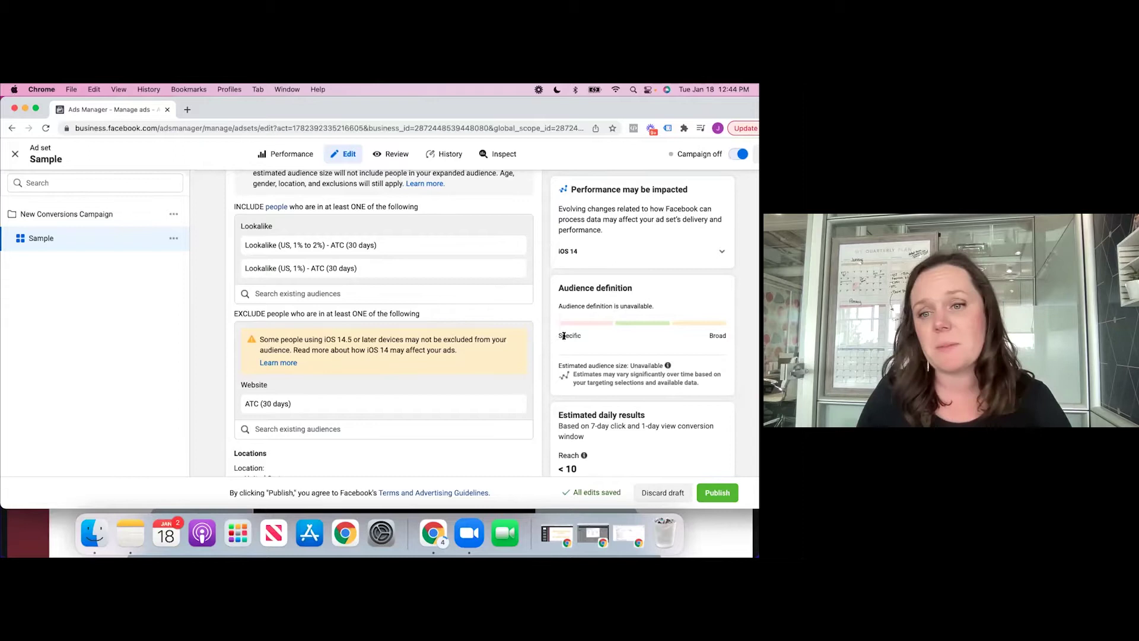
{"action": "scroll", "coordinate": [584, 363], "scroll_direction": "down", "scroll_amount": 1}
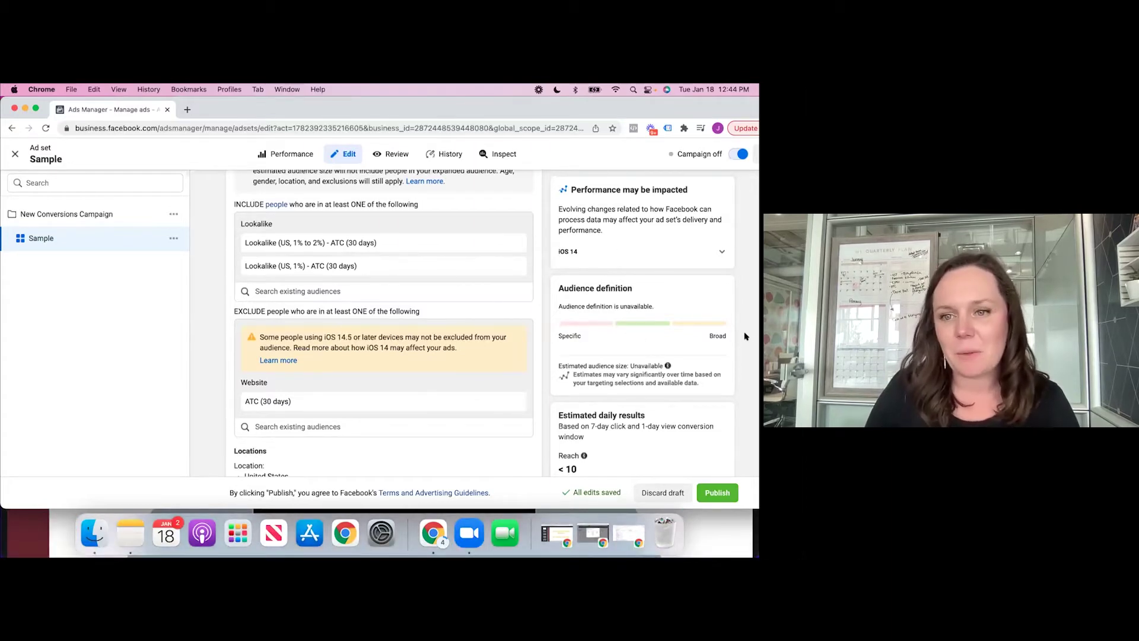
{"action": "scroll", "coordinate": [660, 435], "scroll_direction": "down", "scroll_amount": 15}
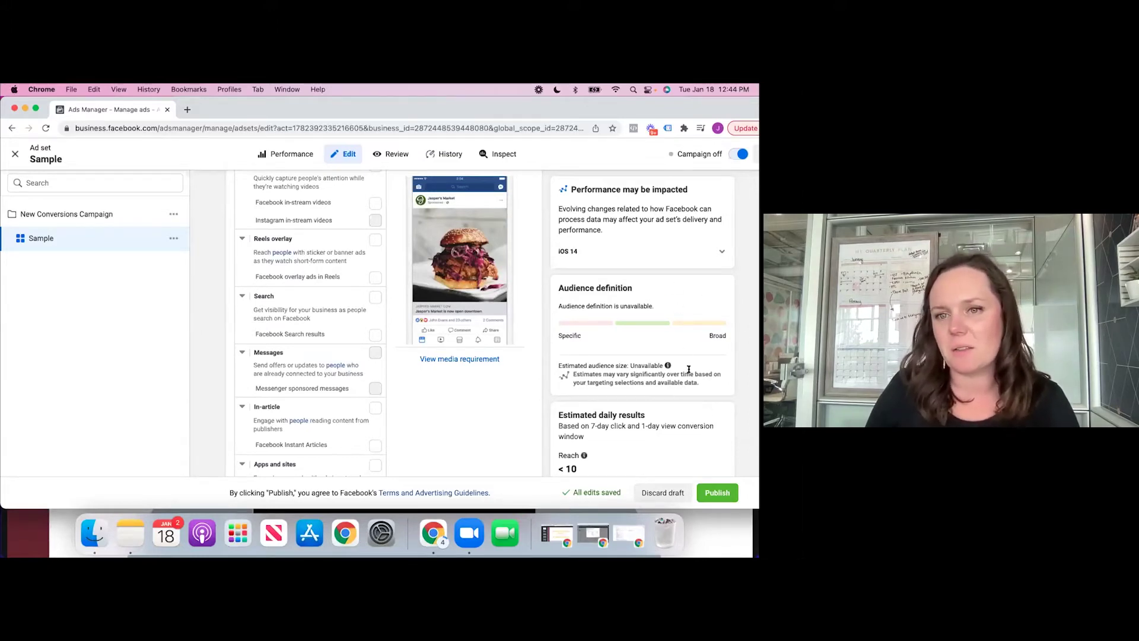
{"action": "scroll", "coordinate": [721, 379], "scroll_direction": "up", "scroll_amount": 15}
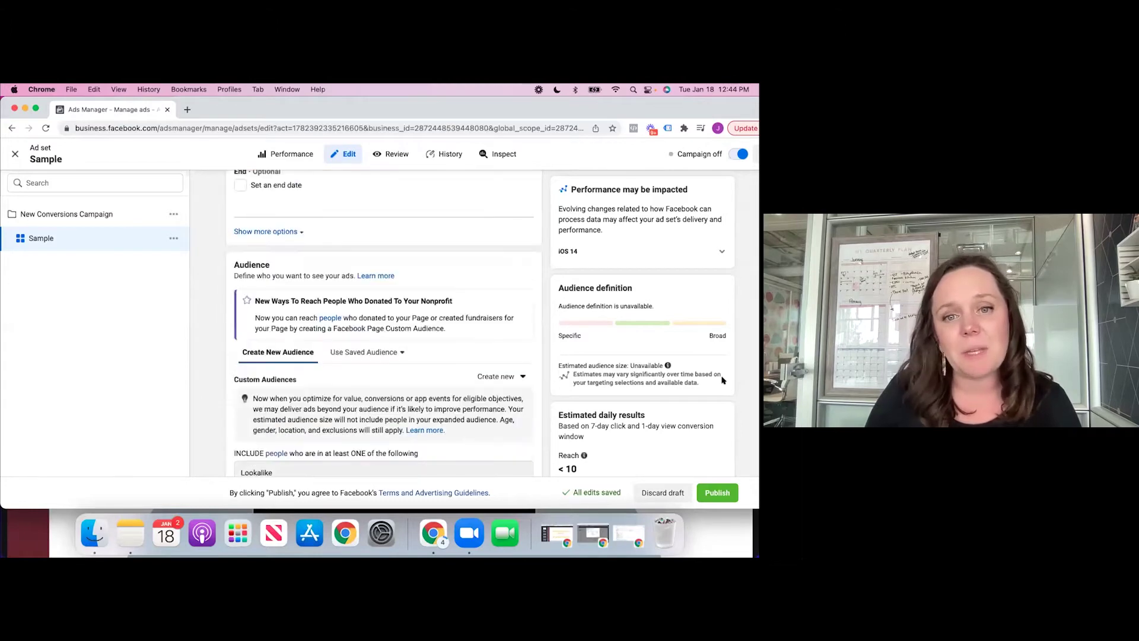
{"action": "scroll", "coordinate": [344, 234], "scroll_direction": "up", "scroll_amount": 3}
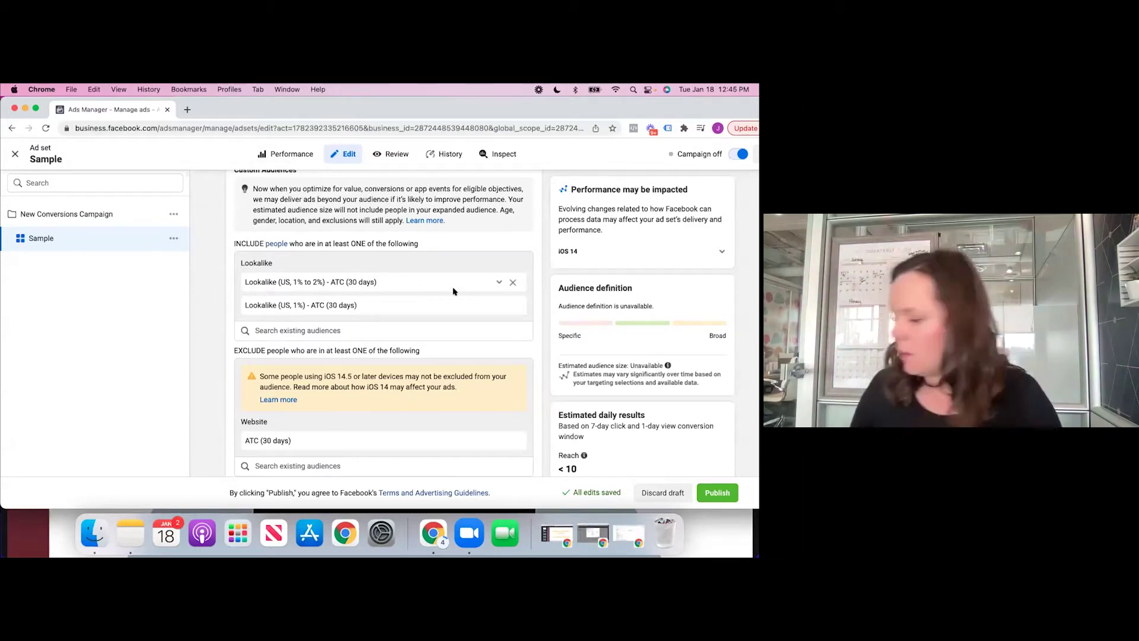
Switch to the Canva presentation and advance to the Other Audiences slide.
{"action": "scroll", "coordinate": [453, 291], "scroll_direction": "up", "scroll_amount": 1}
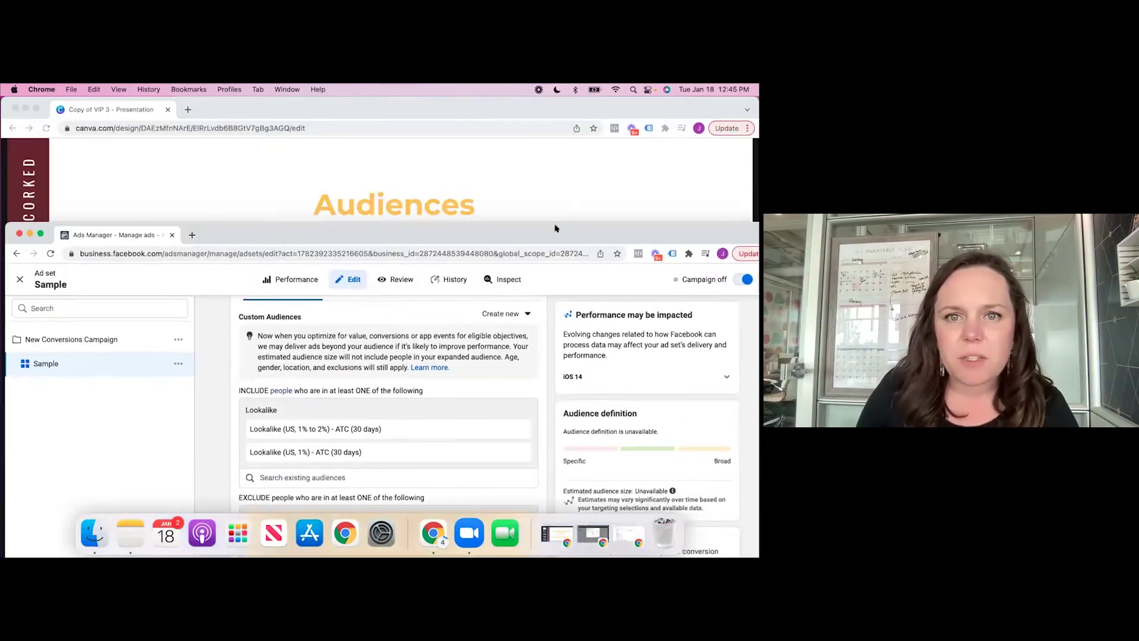
{"action": "key", "text": "Right"}
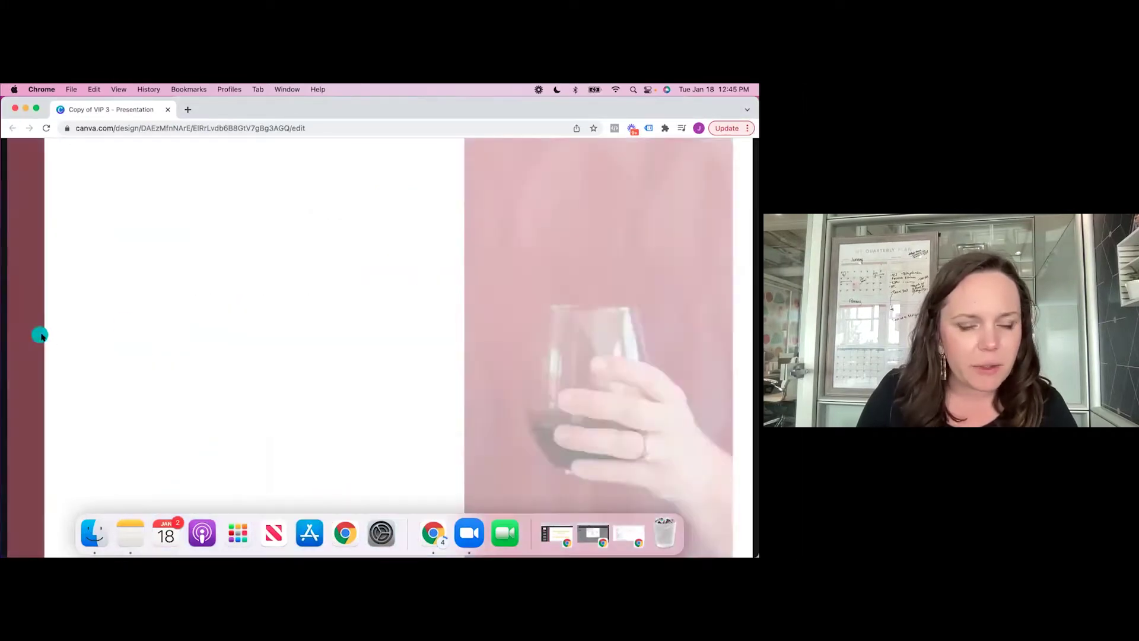
{"action": "key", "text": "Right"}
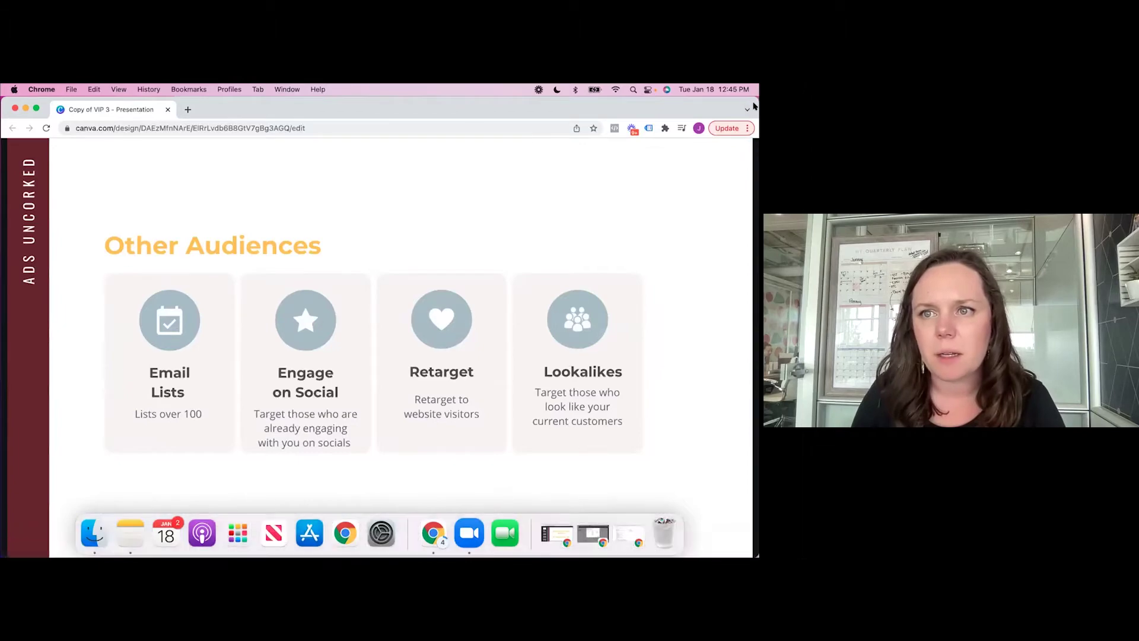
Switch back to Ads Manager and close the Sample ad set editor without publishing the draft items.
{"action": "left_click_drag", "start_coordinate": [679, 109], "coordinate": [630, 143]}
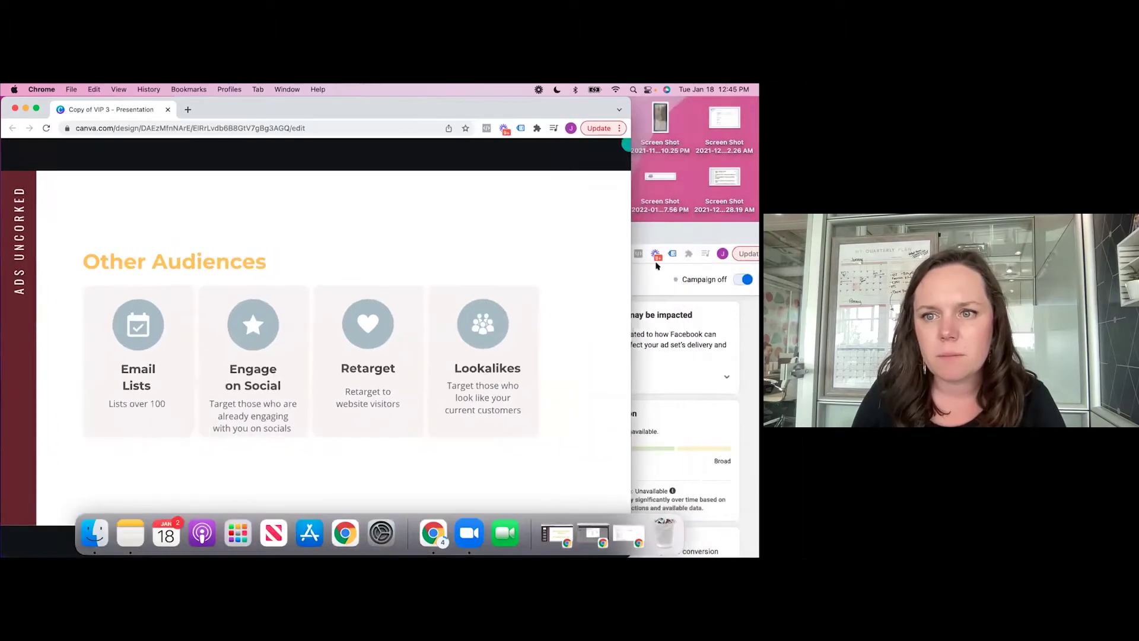
{"action": "left_click_drag", "start_coordinate": [680, 235], "coordinate": [672, 124]}
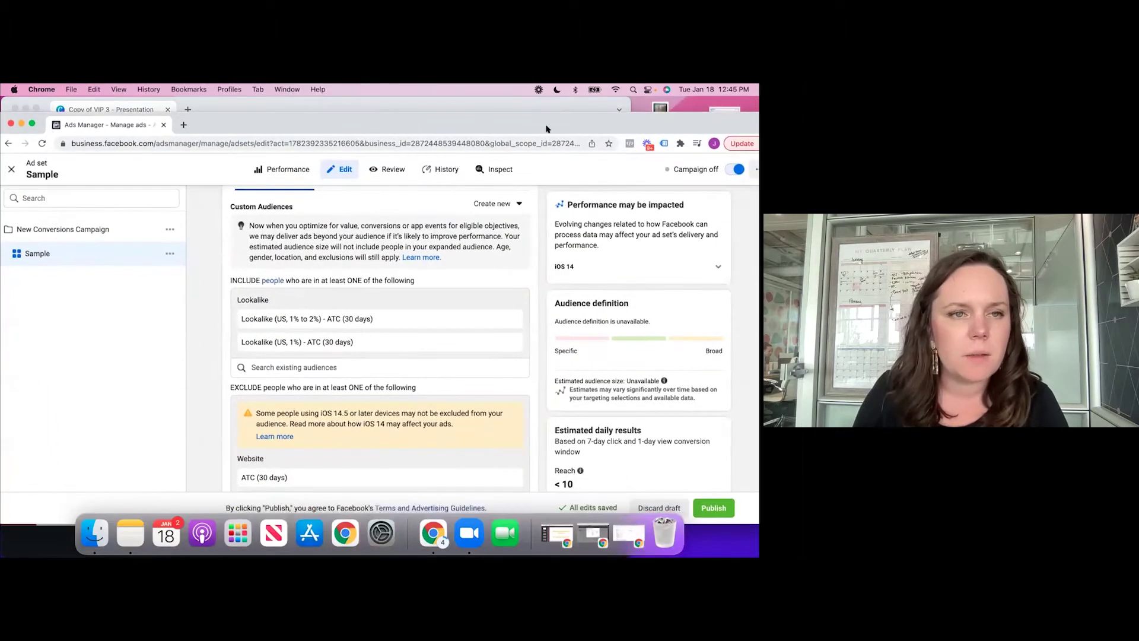
{"action": "left_click", "coordinate": [11, 170]}
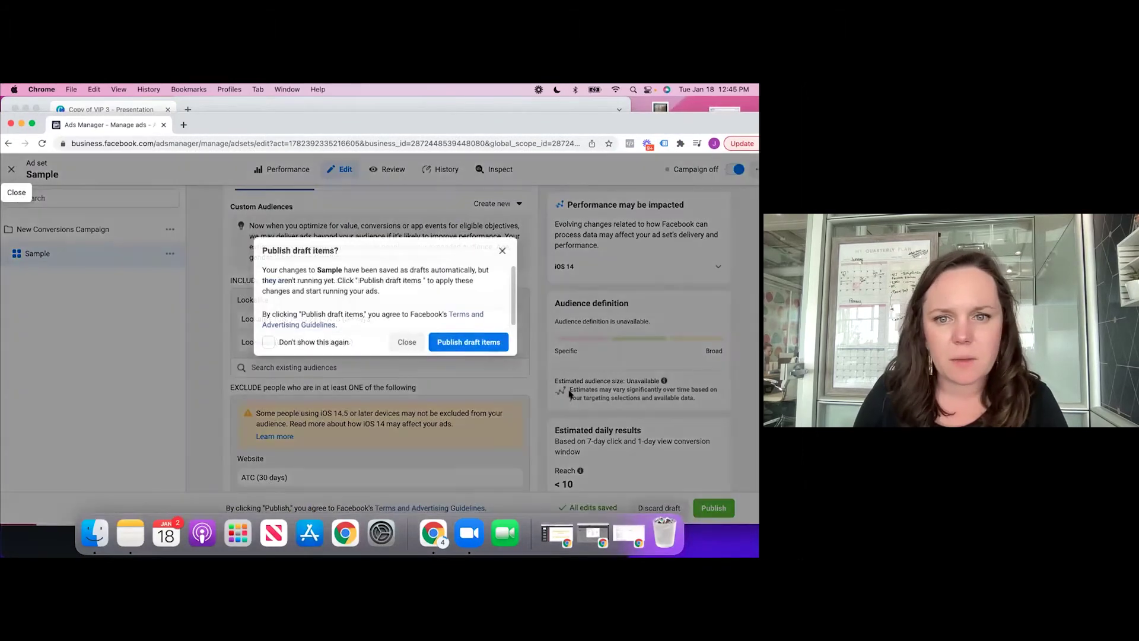
{"action": "left_click", "coordinate": [407, 342]}
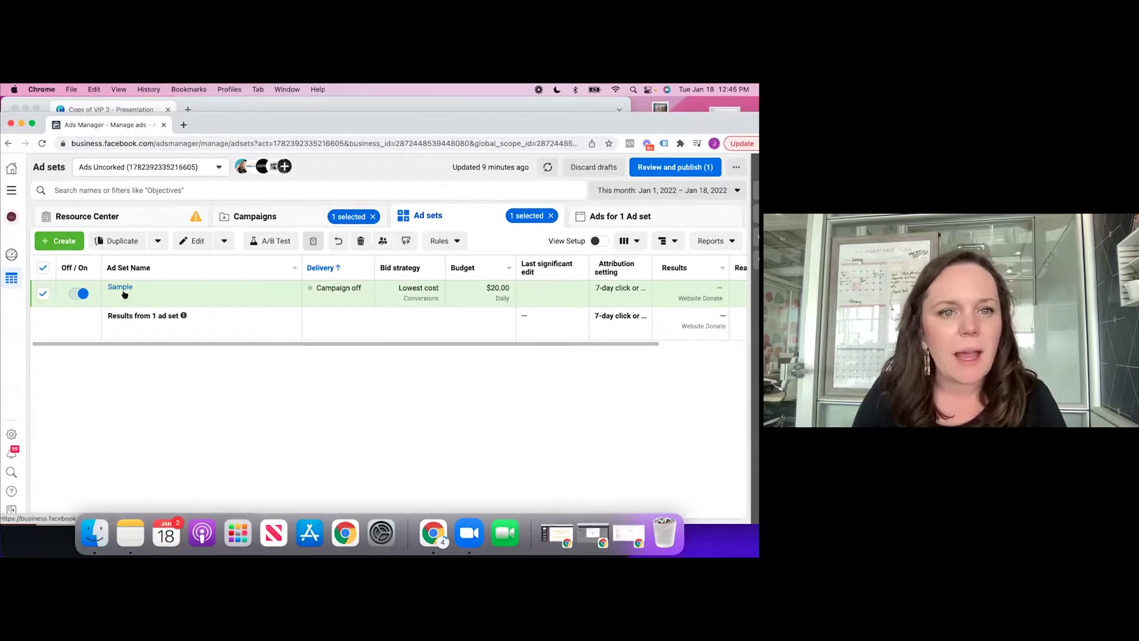
Open the Audiences library from the Ads Manager tools.
{"action": "mouse_move", "coordinate": [176, 296]}
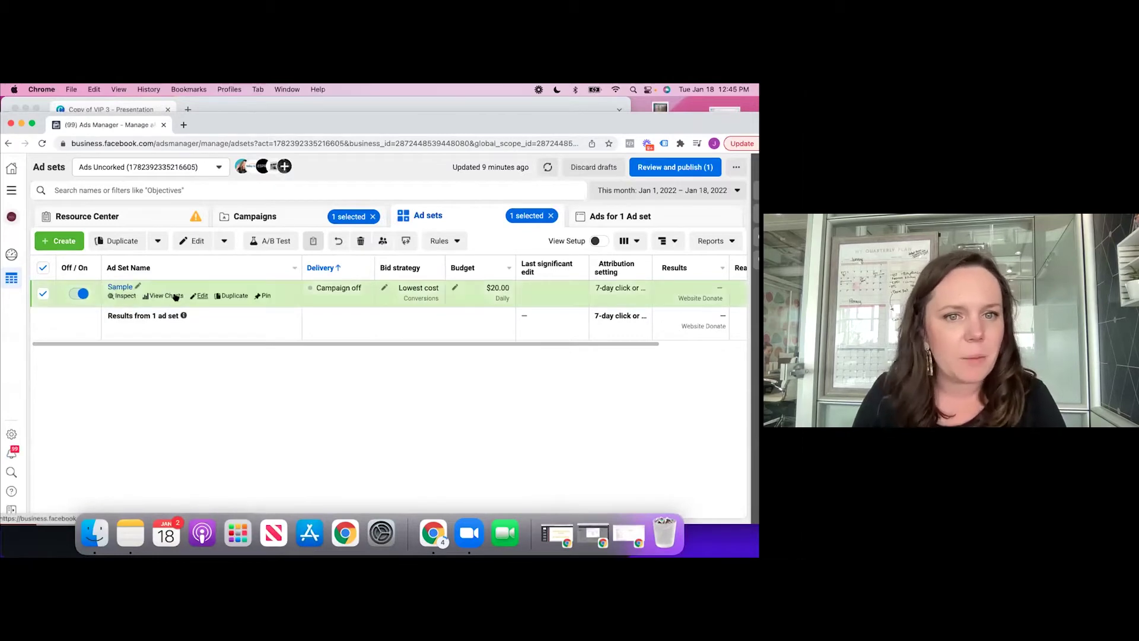
{"action": "left_click", "coordinate": [12, 190]}
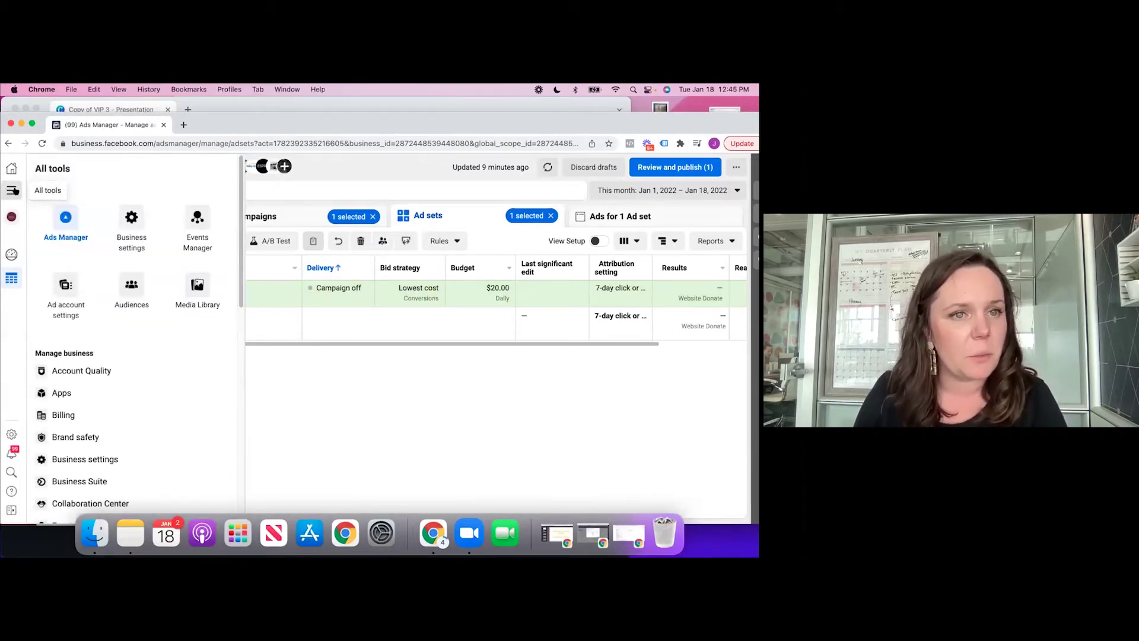
{"action": "left_click", "coordinate": [125, 280]}
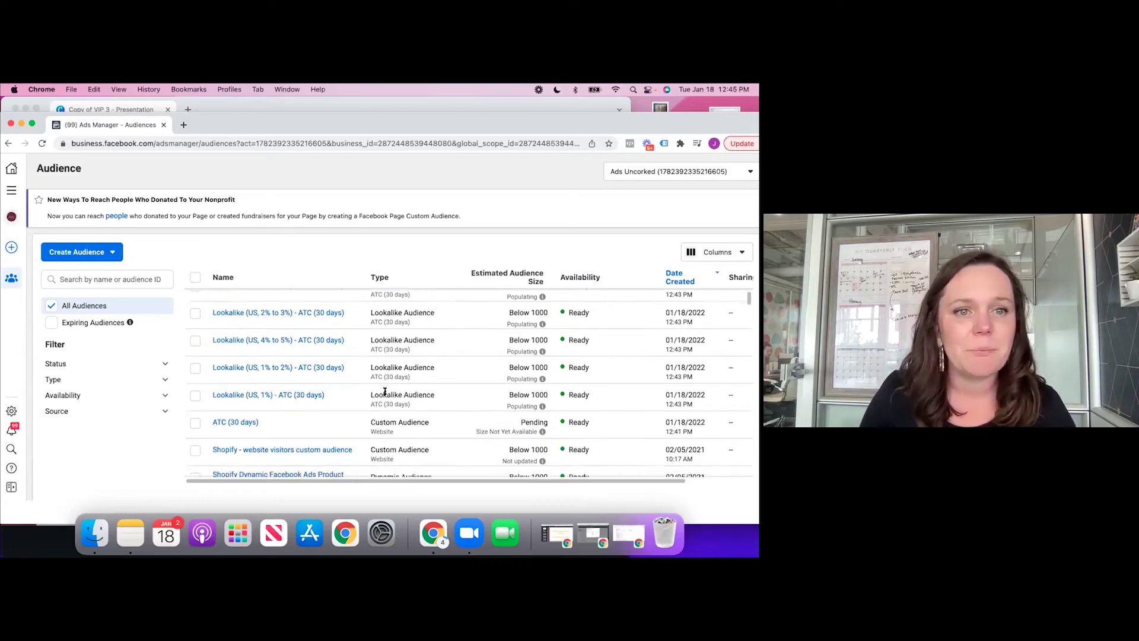
Show the available audience types to create, examining the Custom, Lookalike and Special Ad Audience options.
{"action": "left_click", "coordinate": [75, 250]}
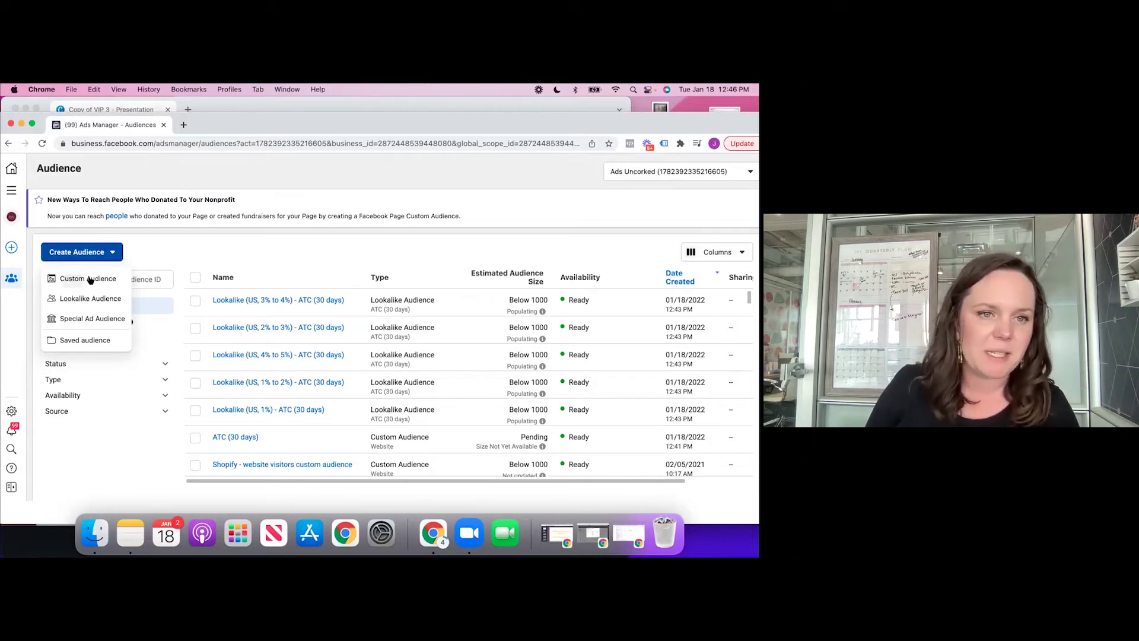
{"action": "mouse_move", "coordinate": [88, 302]}
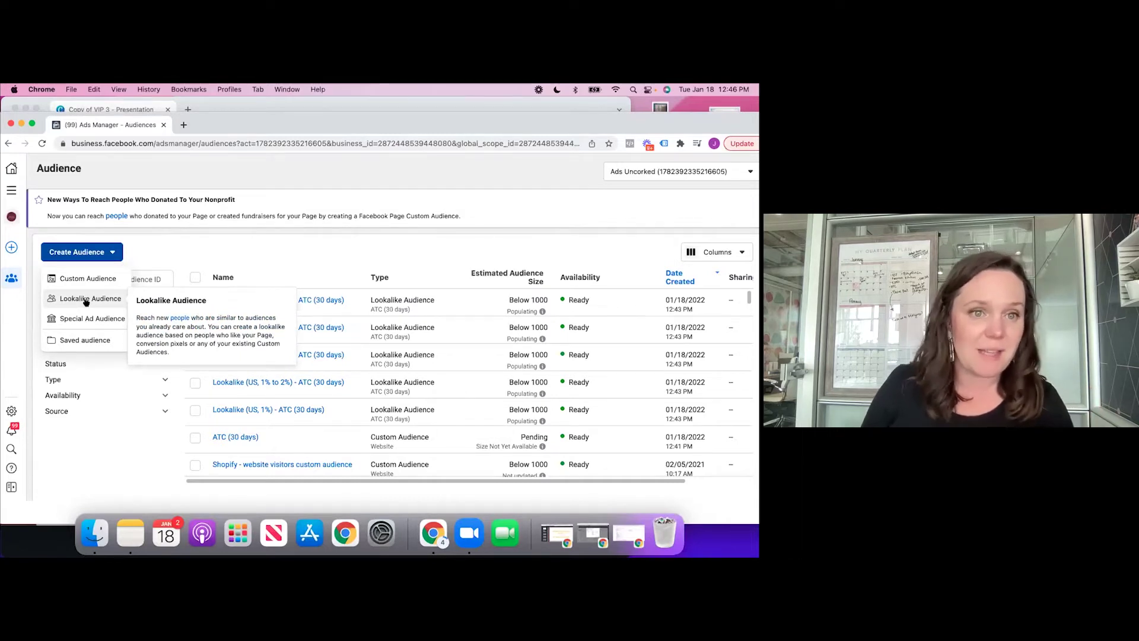
{"action": "mouse_move", "coordinate": [71, 319]}
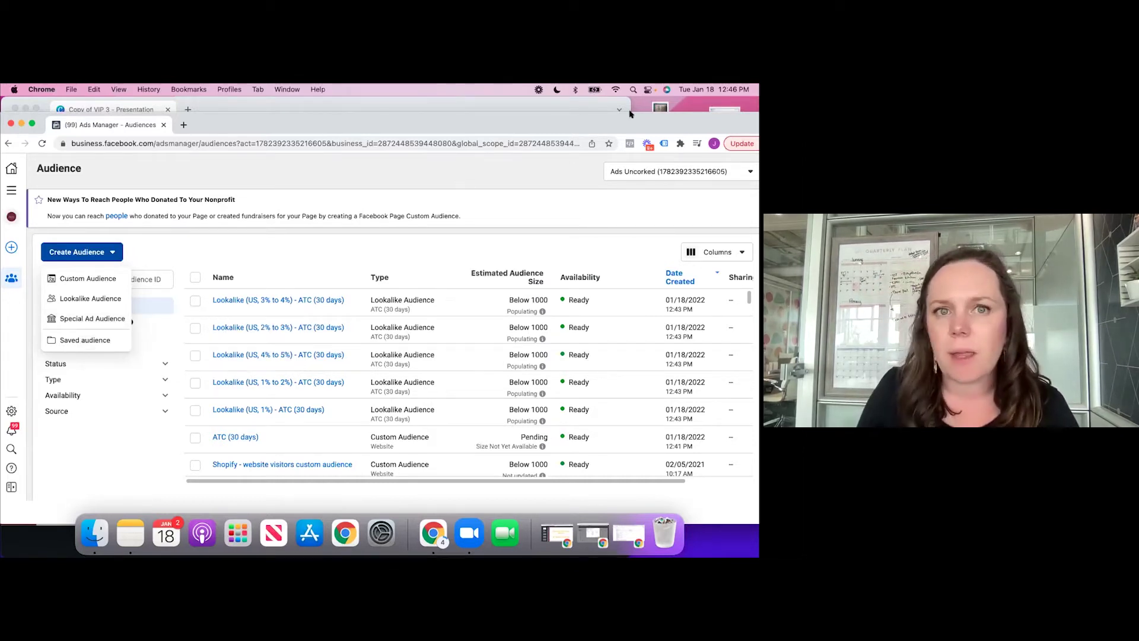
Switch to the Canva presentation and advance past the lookalike and Audiences slides to the Writing Effective Ad Copy slide.
{"action": "left_click_drag", "start_coordinate": [518, 125], "coordinate": [506, 231]}
{"action": "left_click", "coordinate": [598, 274]}
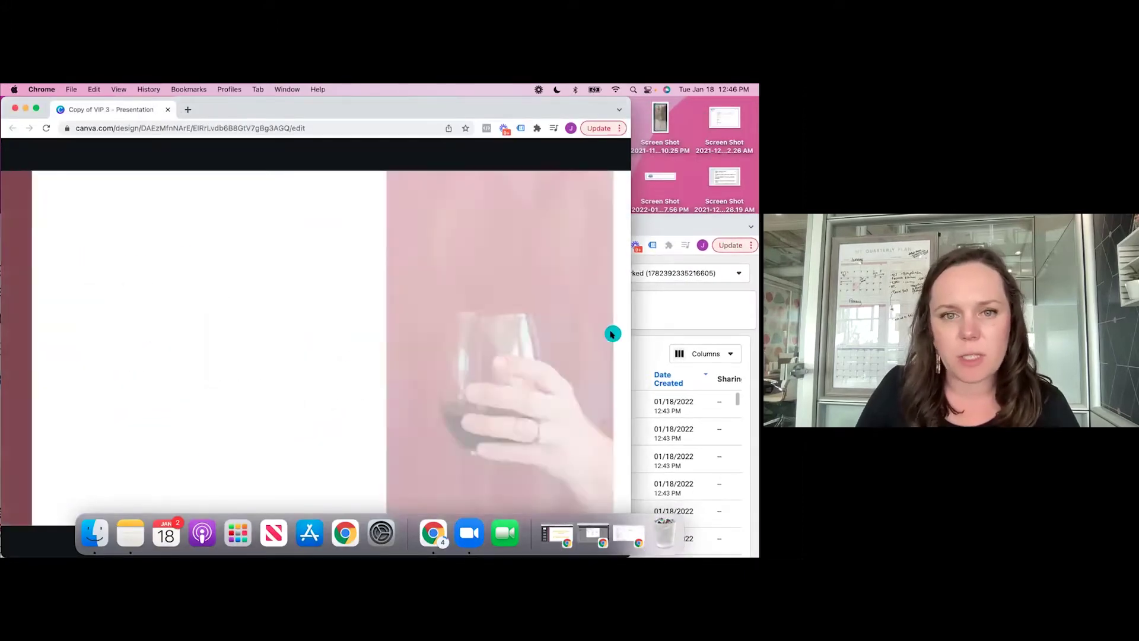
{"action": "key", "text": "Left"}
{"action": "key", "text": "Right"}
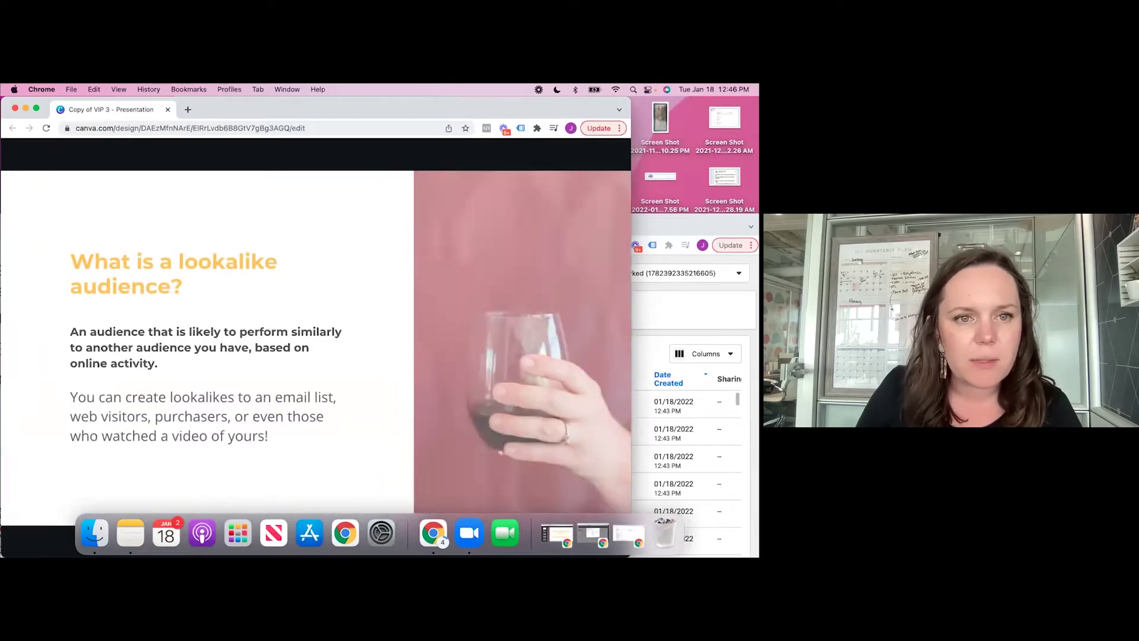
{"action": "key", "text": "Right"}
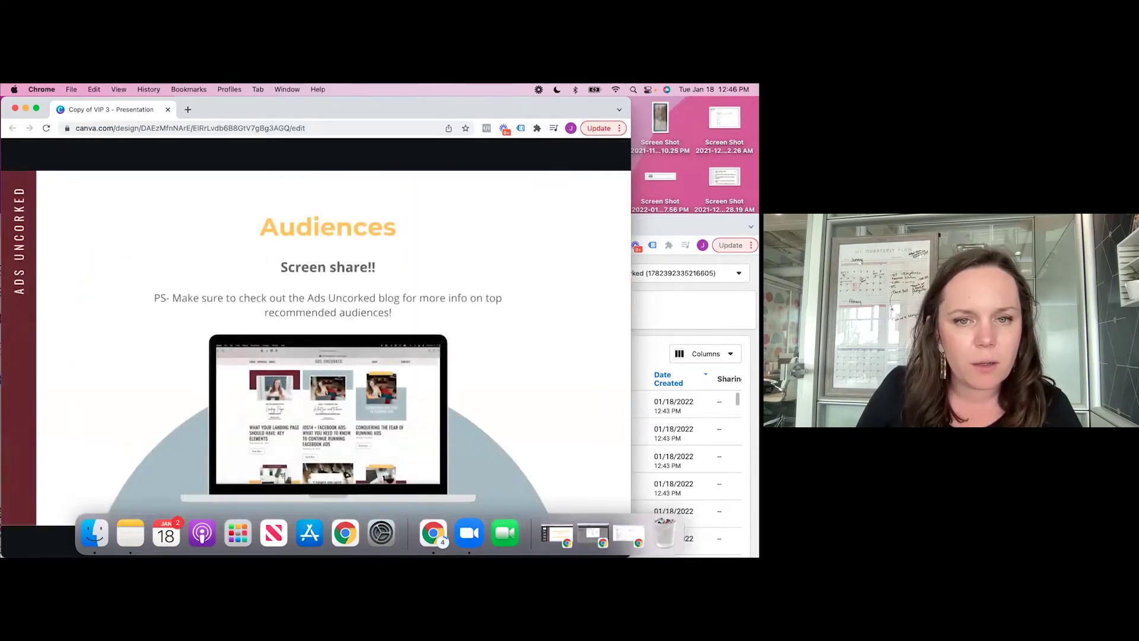
{"action": "key", "text": "Right"}
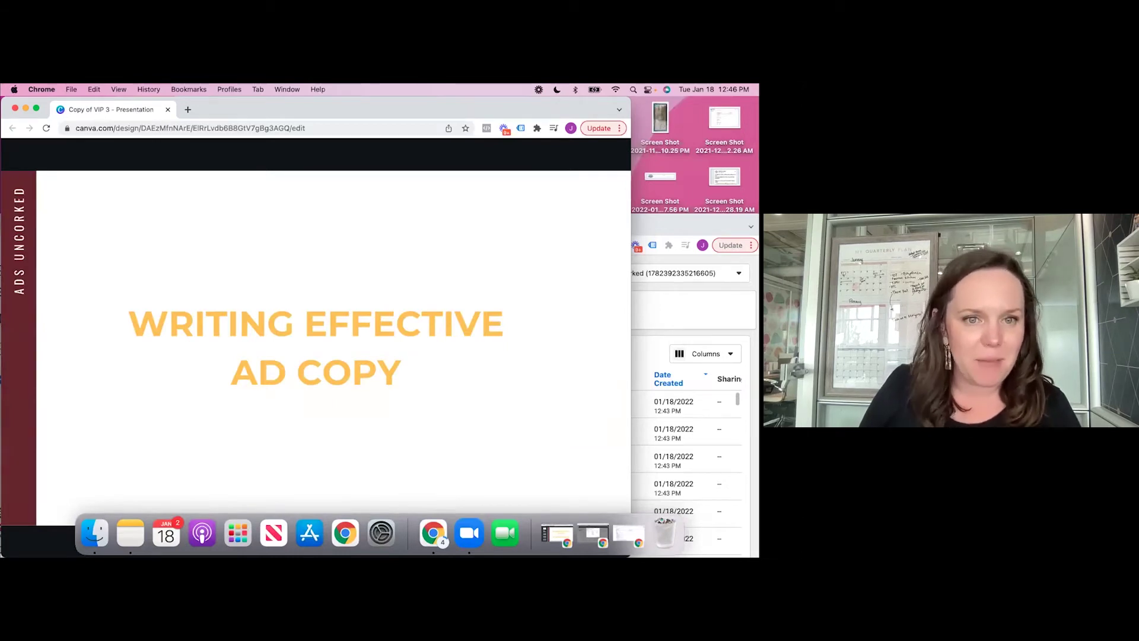
{"action": "key", "text": "Left"}
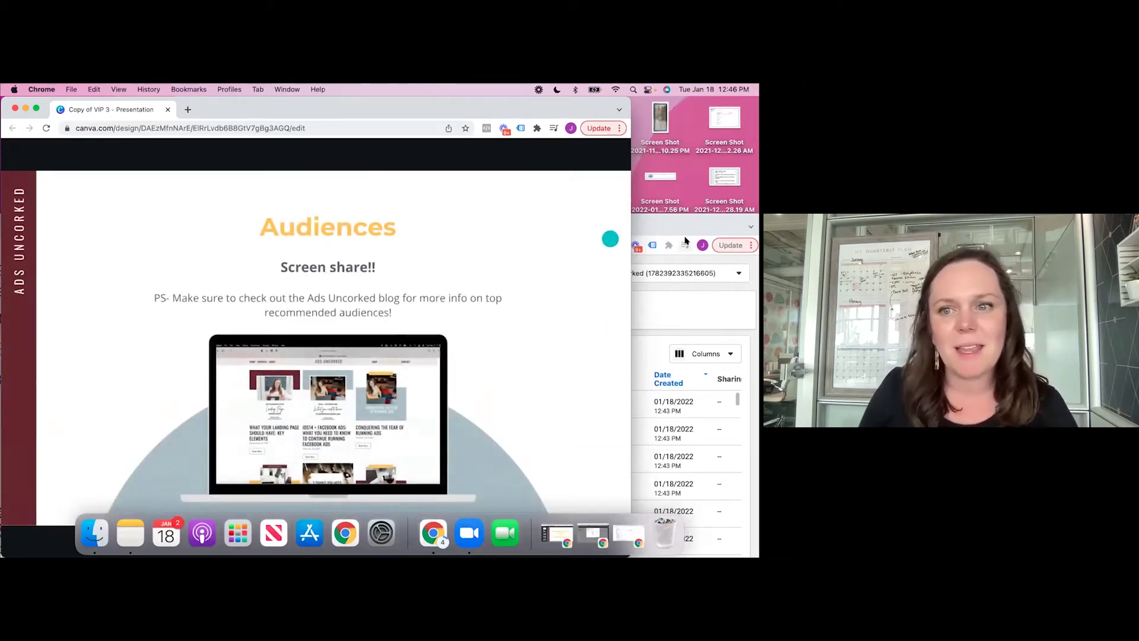
{"action": "key", "text": "Right"}
Bring the Ads Manager Audiences window back to the front and switch to Zoom.
{"action": "left_click_drag", "start_coordinate": [671, 236], "coordinate": [676, 122]}
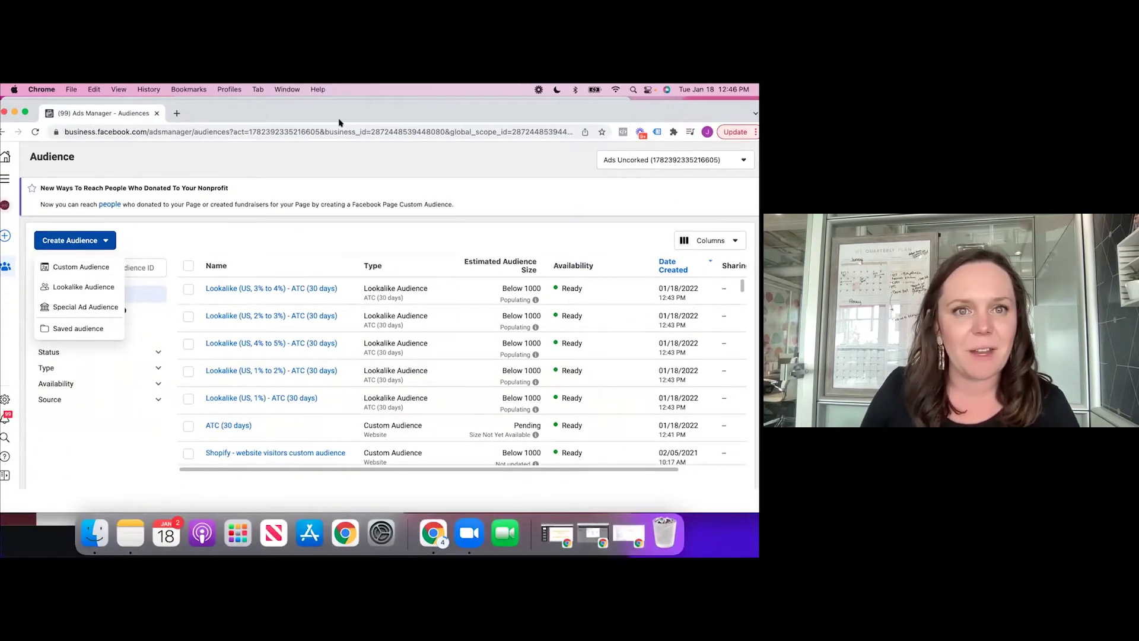
{"action": "left_click", "coordinate": [470, 533]}
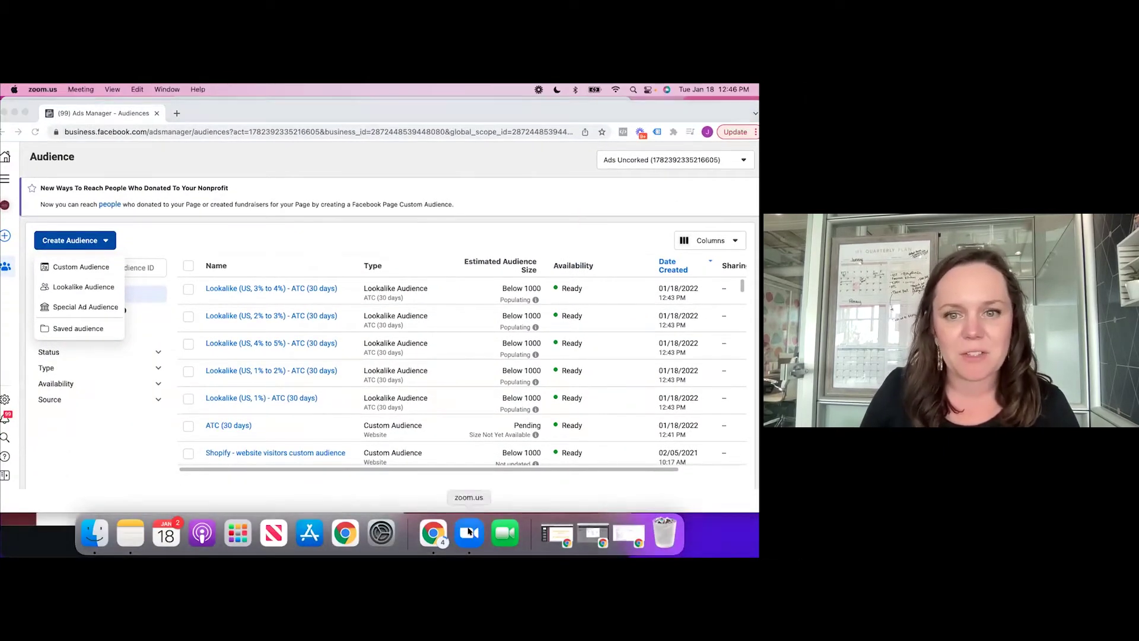
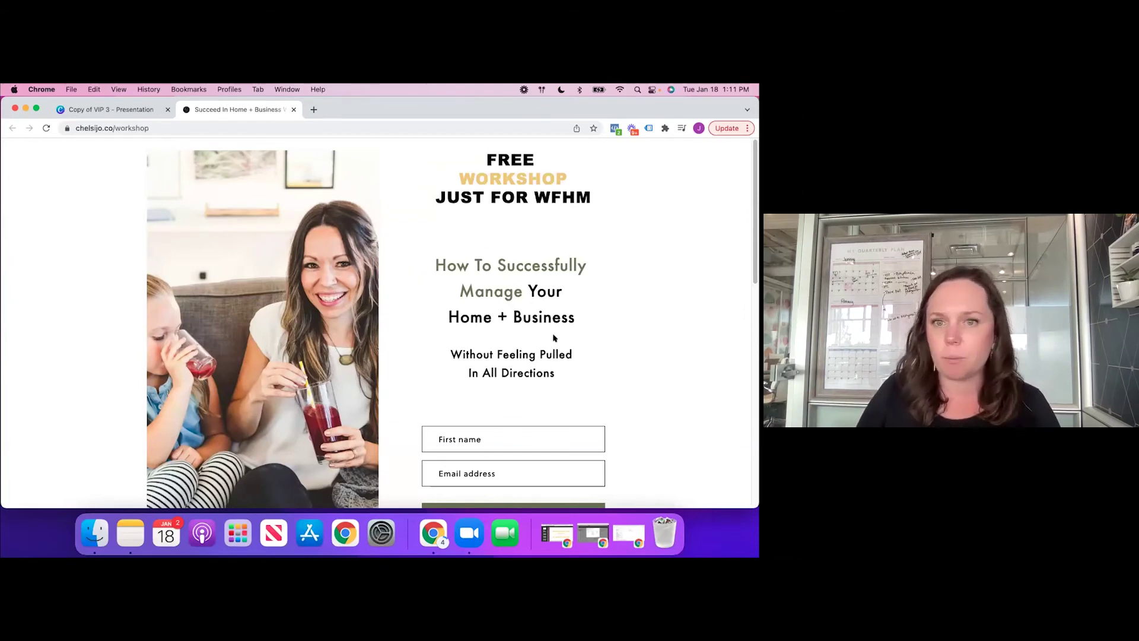
Examine the free workshop landing page, including its headline, signup forms and list of three workshop outcomes.
{"action": "scroll", "coordinate": [553, 337], "scroll_direction": "down", "scroll_amount": 3}
{"action": "scroll", "coordinate": [553, 338], "scroll_direction": "up", "scroll_amount": 3}
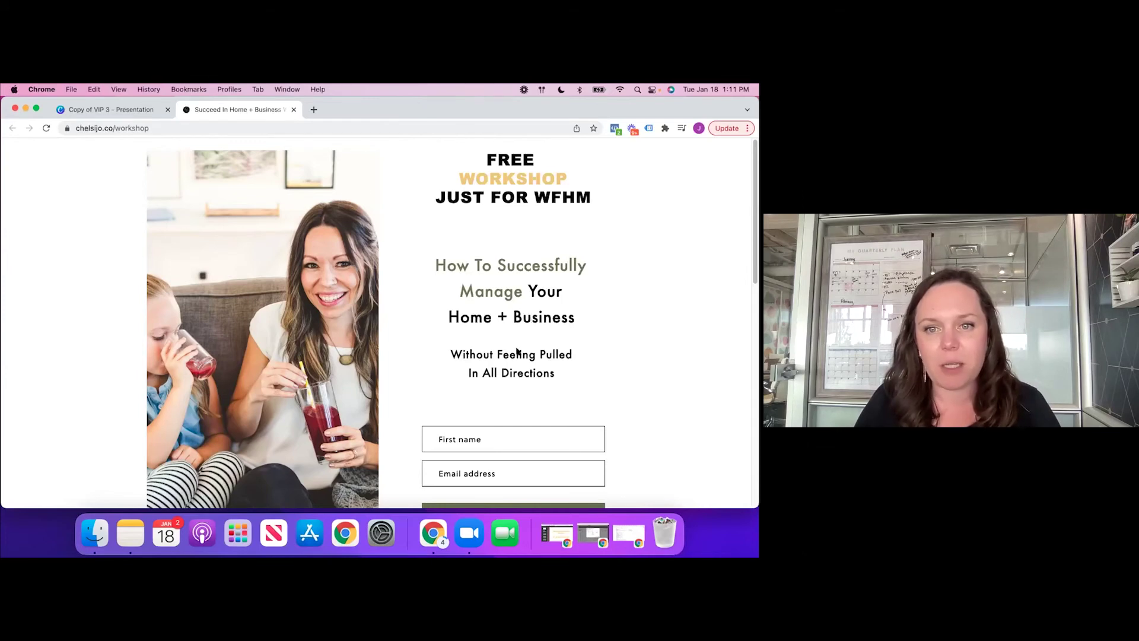
{"action": "scroll", "coordinate": [613, 394], "scroll_direction": "down", "scroll_amount": 2}
{"action": "left_click", "coordinate": [561, 381]}
{"action": "left_click", "coordinate": [509, 423]}
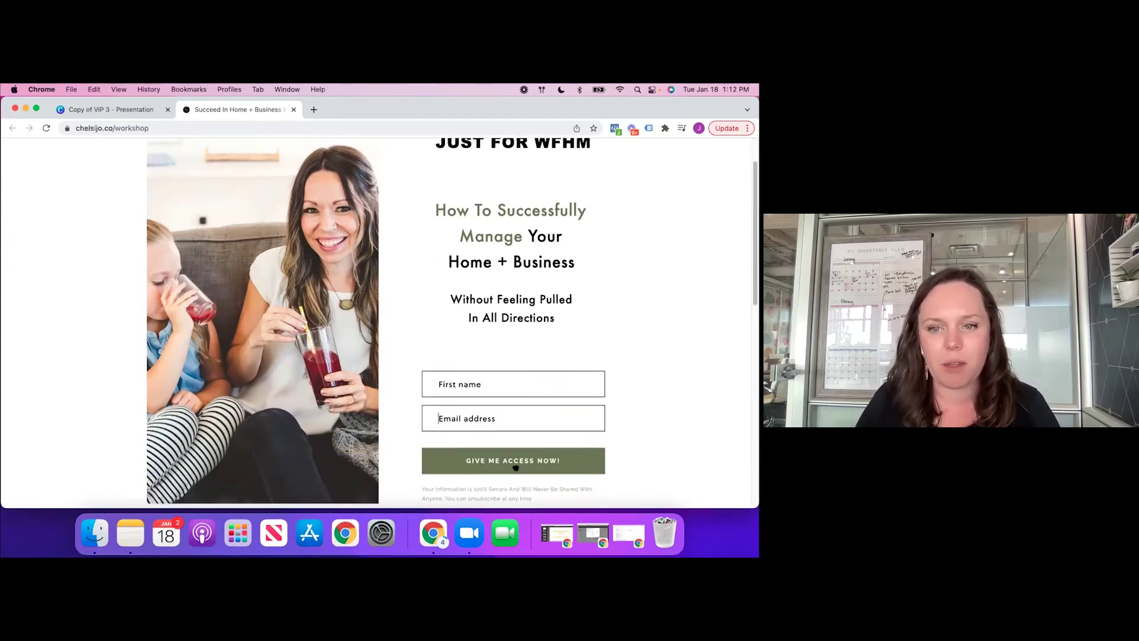
{"action": "scroll", "coordinate": [564, 412], "scroll_direction": "up", "scroll_amount": 1}
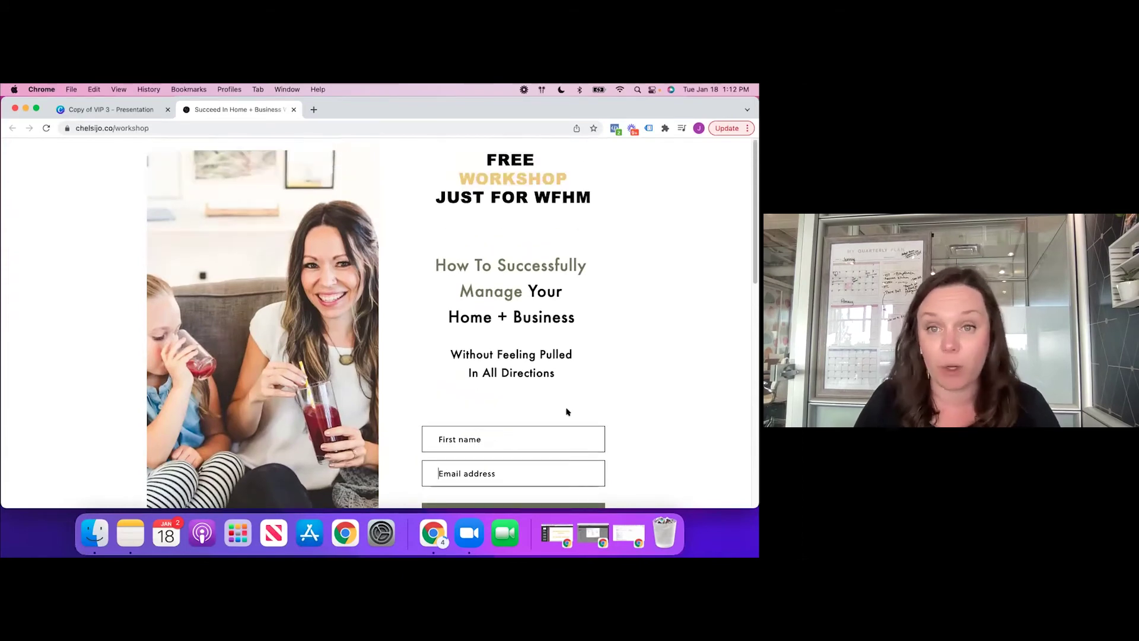
{"action": "scroll", "coordinate": [533, 353], "scroll_direction": "down", "scroll_amount": 5}
{"action": "scroll", "coordinate": [503, 346], "scroll_direction": "down", "scroll_amount": 1}
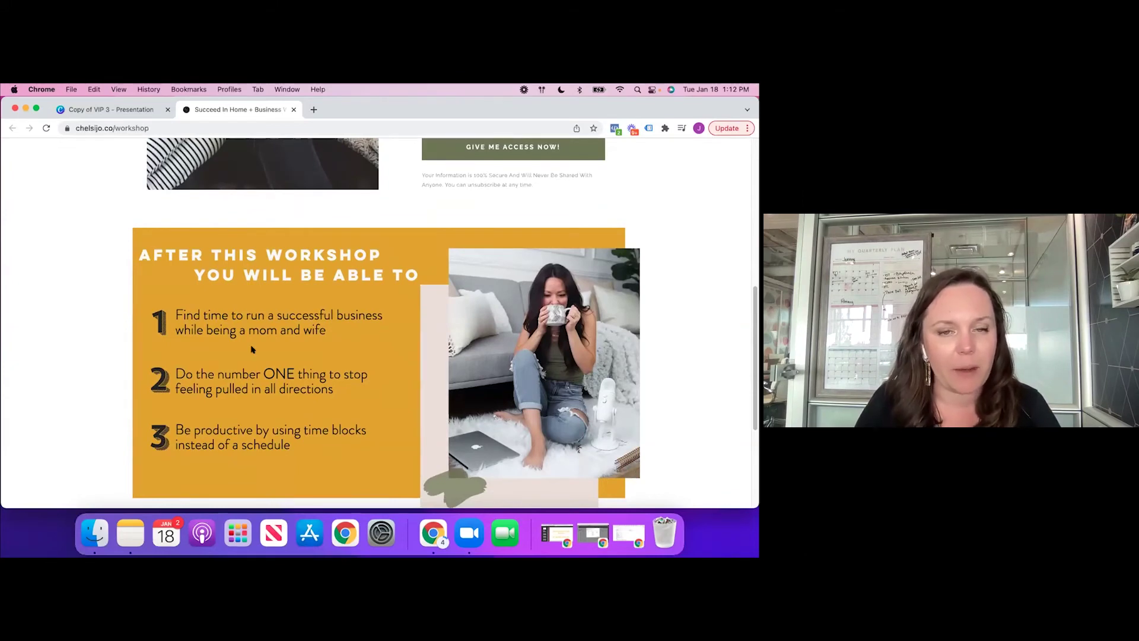
{"action": "scroll", "coordinate": [252, 349], "scroll_direction": "down", "scroll_amount": 3}
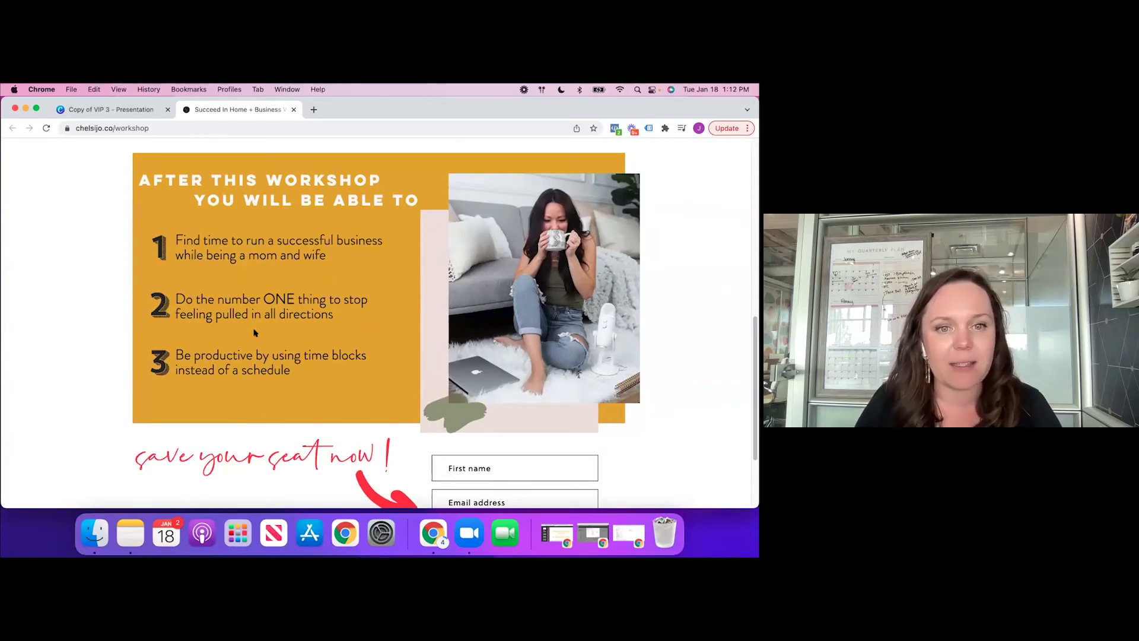
{"action": "scroll", "coordinate": [268, 333], "scroll_direction": "down", "scroll_amount": 3}
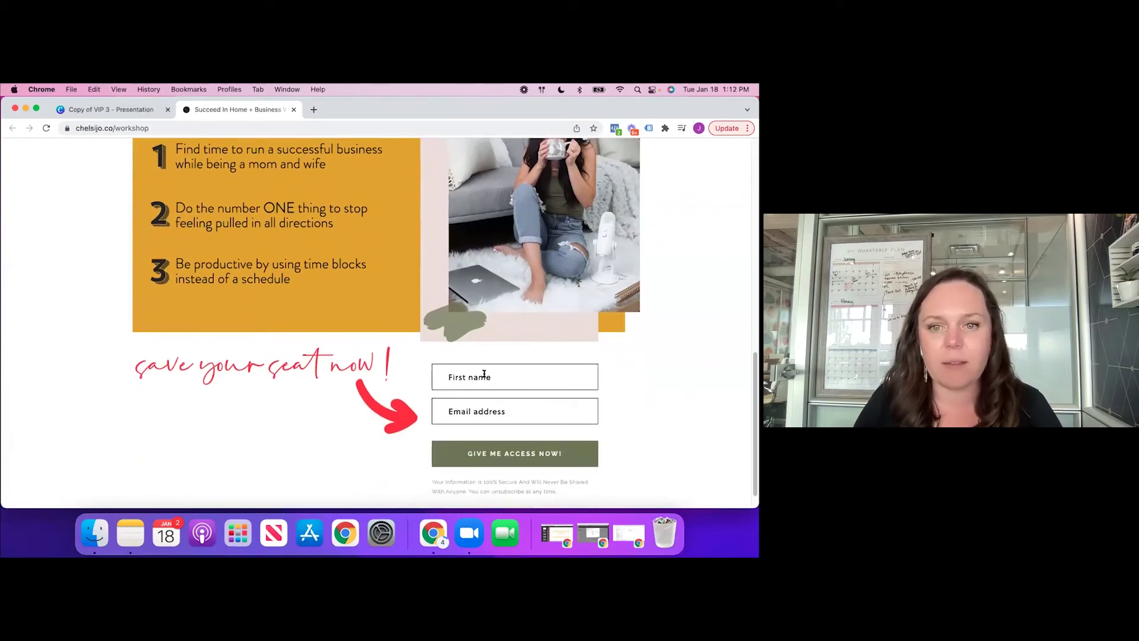
{"action": "scroll", "coordinate": [271, 428], "scroll_direction": "down", "scroll_amount": 1}
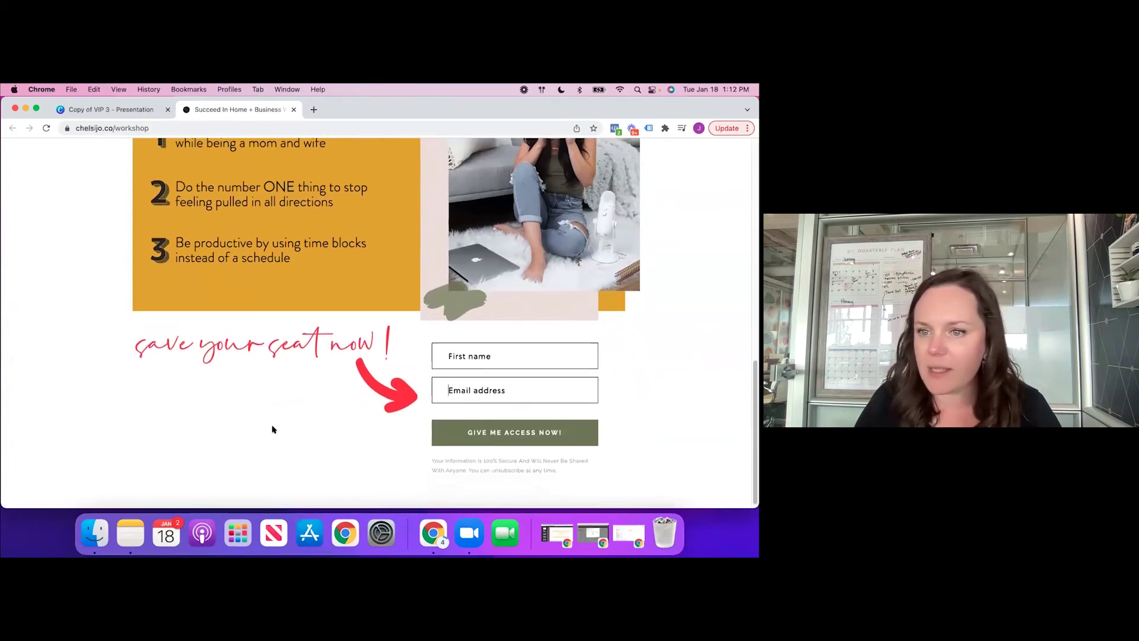
{"action": "scroll", "coordinate": [273, 429], "scroll_direction": "up", "scroll_amount": 4}
{"action": "scroll", "coordinate": [272, 429], "scroll_direction": "up", "scroll_amount": 10}
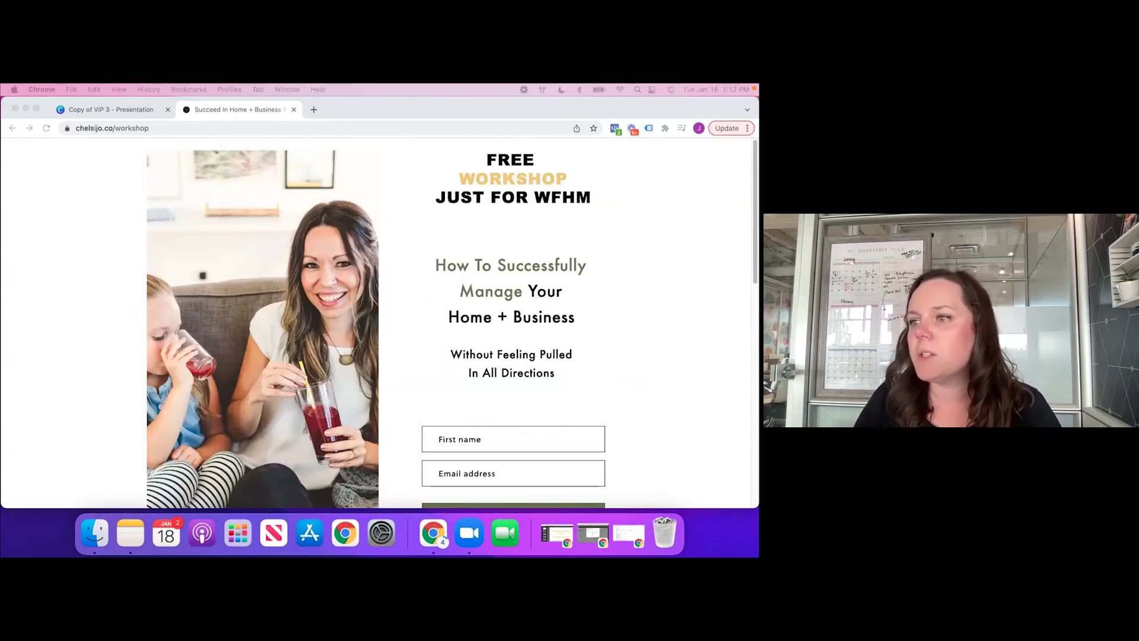
Place the Notes window with the ad copy over the landing page and extend its height at the LONG version.
{"action": "left_click_drag", "start_coordinate": [757, 178], "coordinate": [168, 158]}
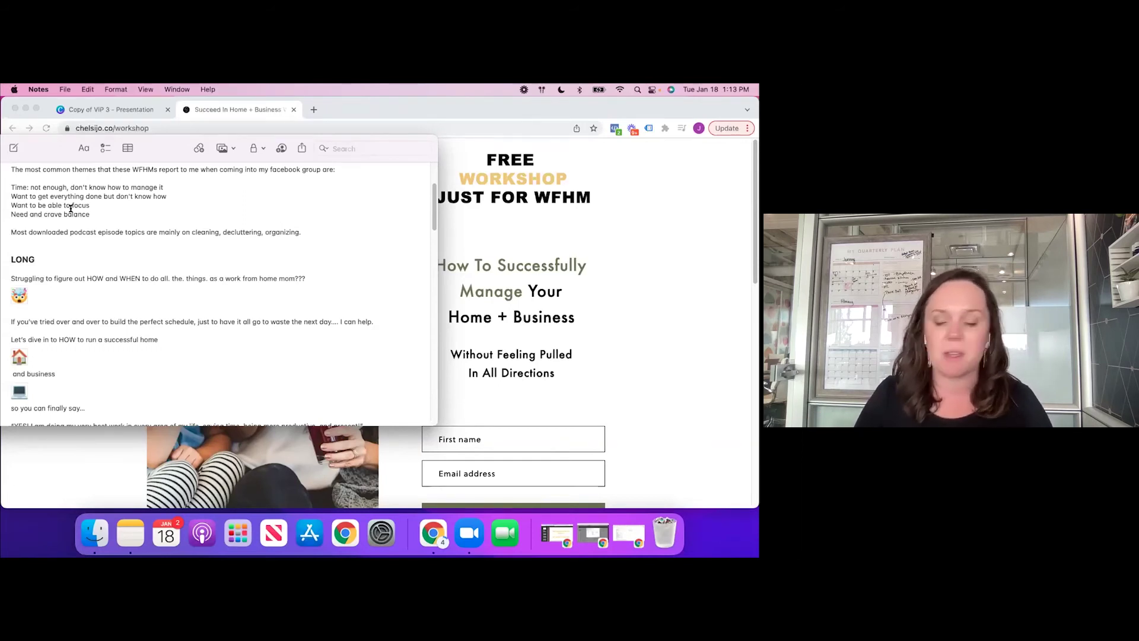
{"action": "scroll", "coordinate": [112, 255], "scroll_direction": "down", "scroll_amount": 1}
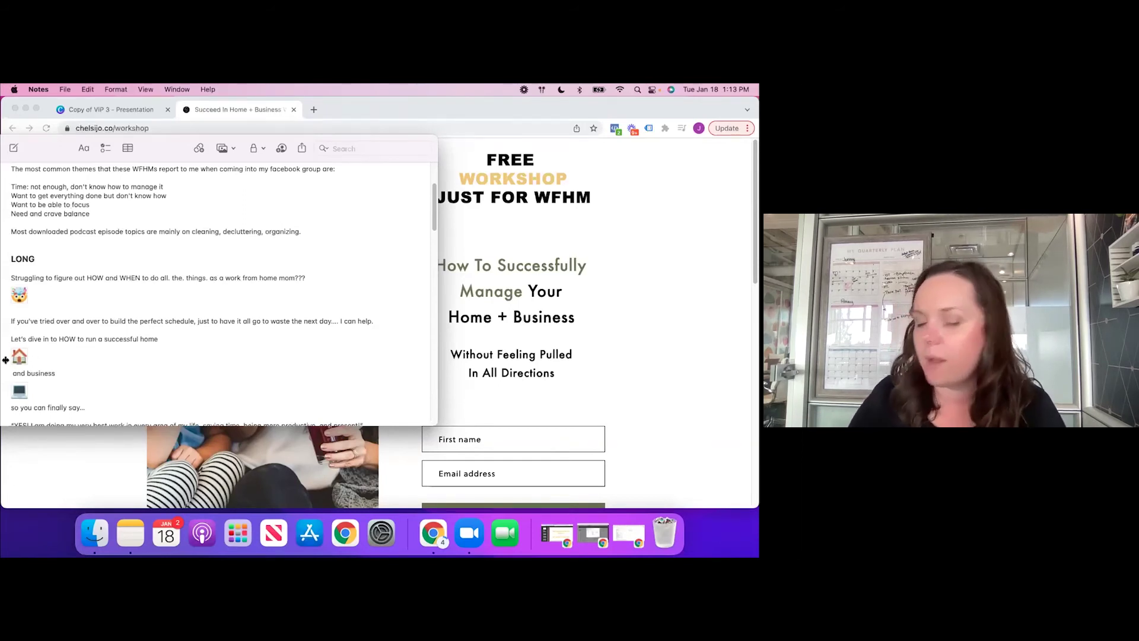
{"action": "scroll", "coordinate": [104, 252], "scroll_direction": "down", "scroll_amount": 5}
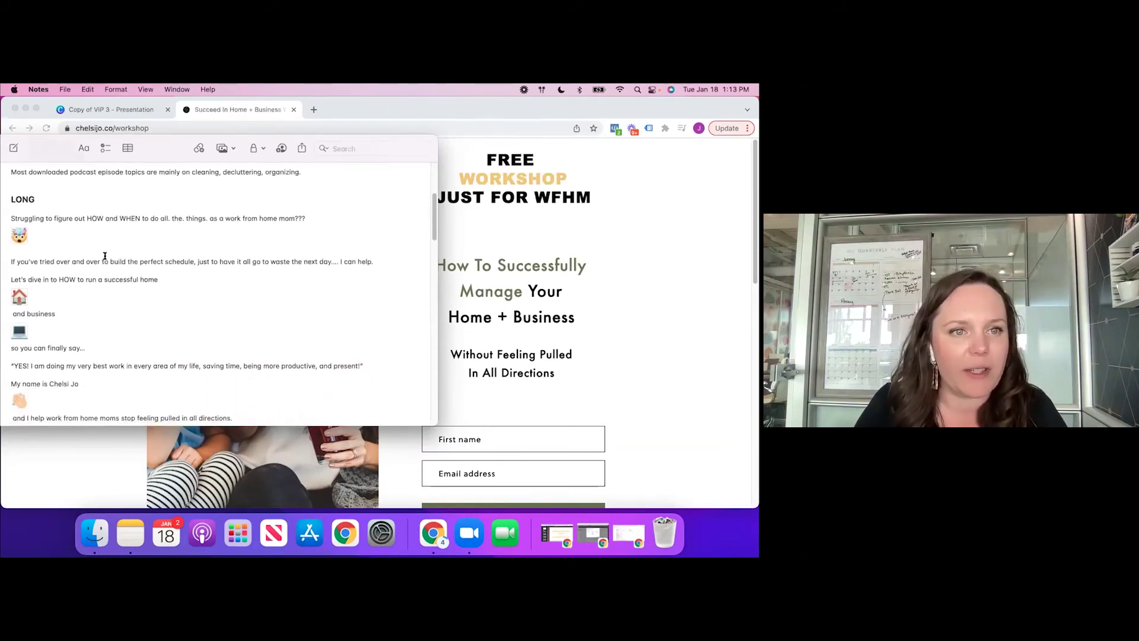
{"action": "left_click_drag", "start_coordinate": [197, 461], "coordinate": [198, 552]}
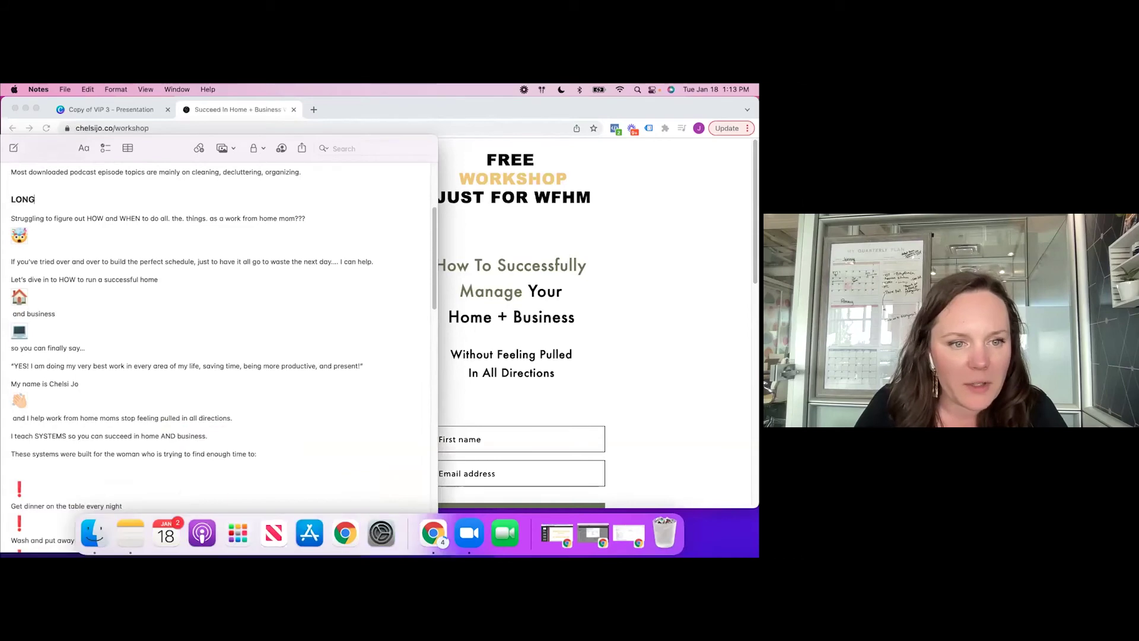
Read through the LONG and SHORT ad copy versions in the note, comparing them with the workshop landing page.
{"action": "scroll", "coordinate": [191, 373], "scroll_direction": "down", "scroll_amount": 2}
{"action": "scroll", "coordinate": [191, 373], "scroll_direction": "down", "scroll_amount": 15}
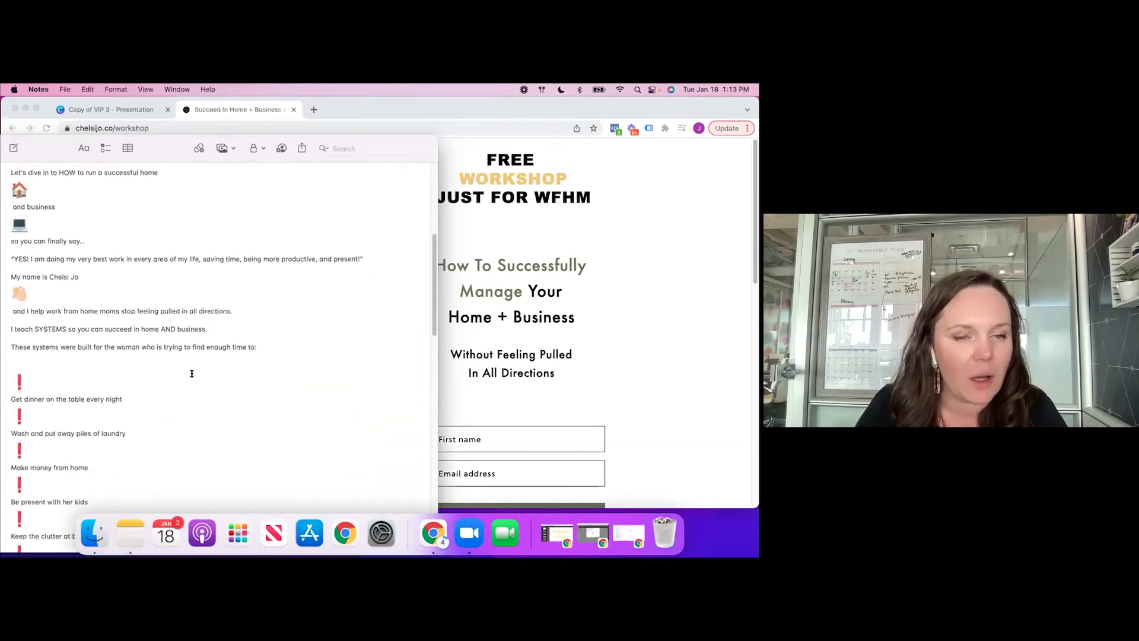
{"action": "scroll", "coordinate": [192, 373], "scroll_direction": "down", "scroll_amount": 10}
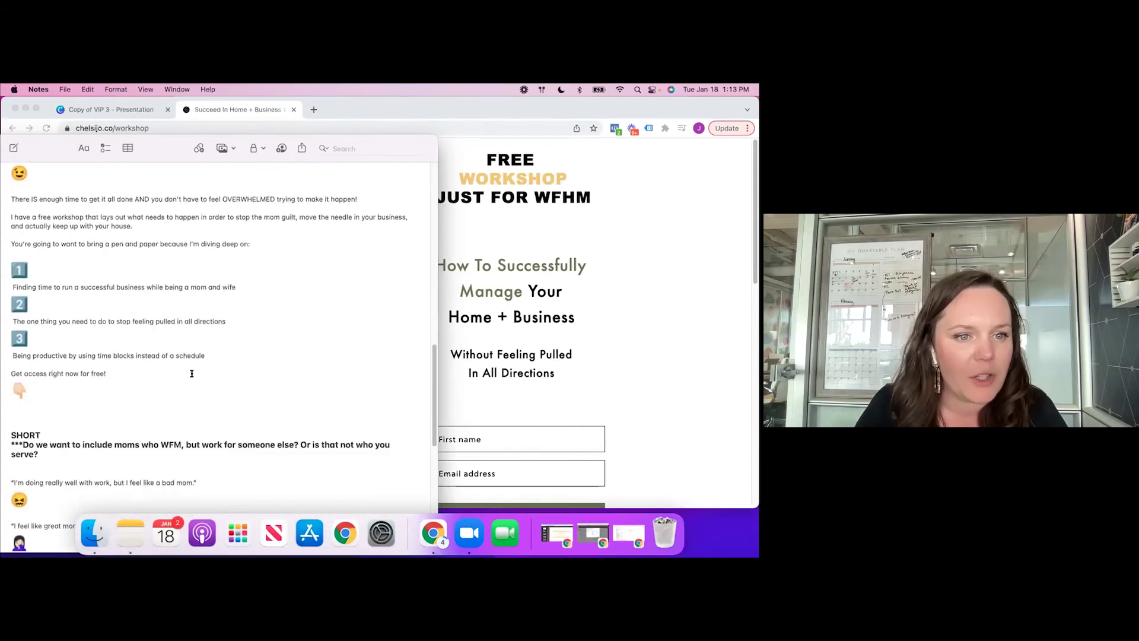
{"action": "scroll", "coordinate": [192, 373], "scroll_direction": "down", "scroll_amount": 3}
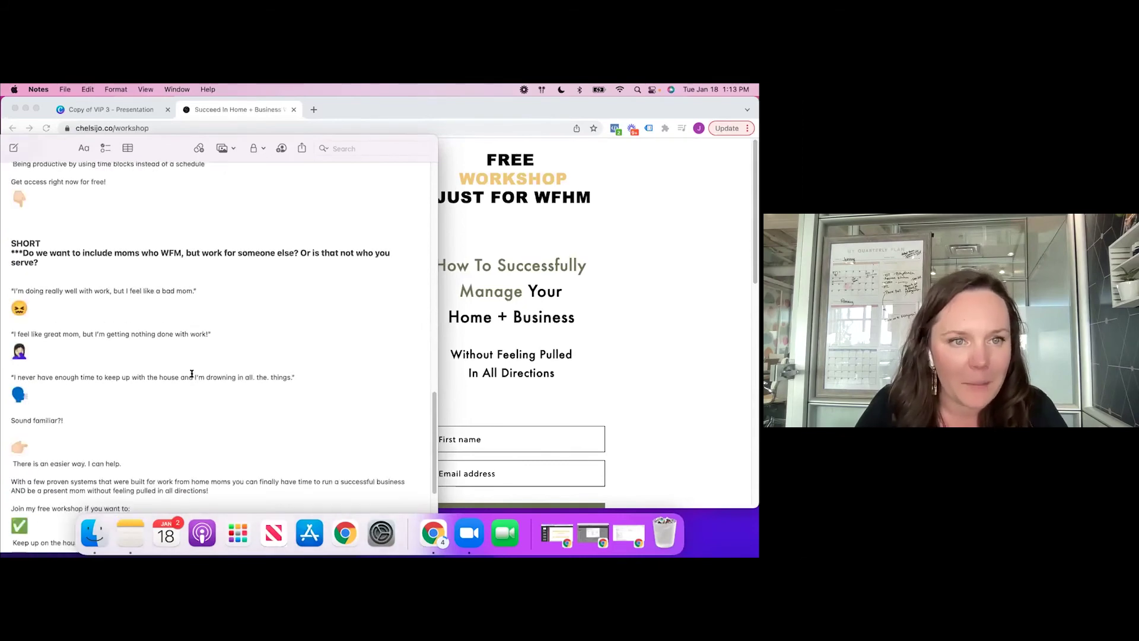
{"action": "scroll", "coordinate": [192, 373], "scroll_direction": "down", "scroll_amount": 3}
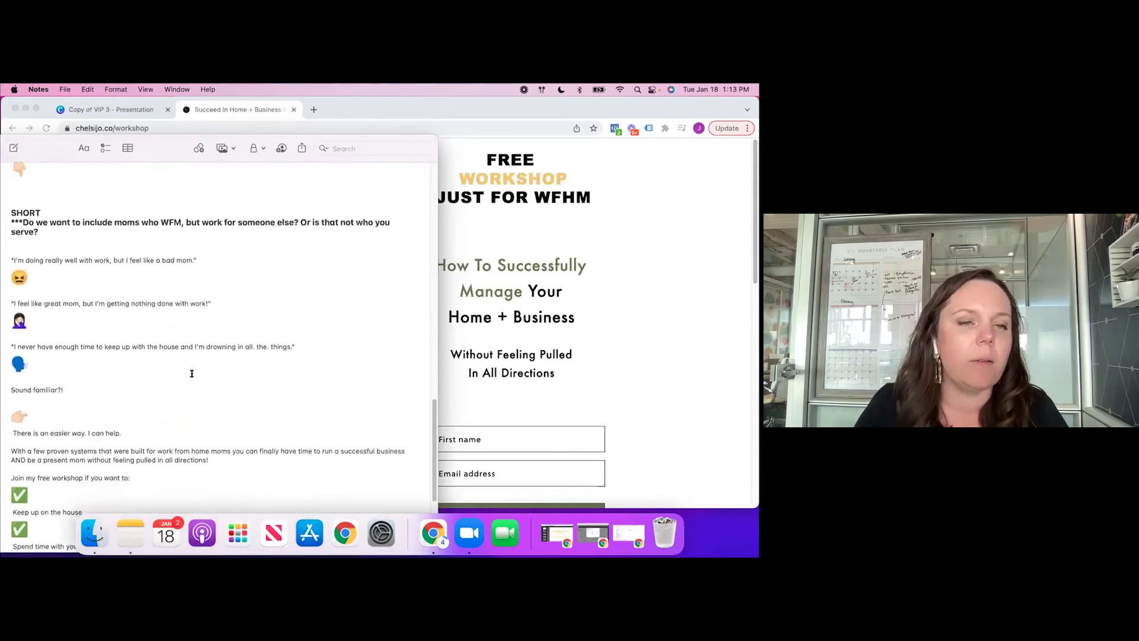
{"action": "scroll", "coordinate": [192, 373], "scroll_direction": "down", "scroll_amount": 3}
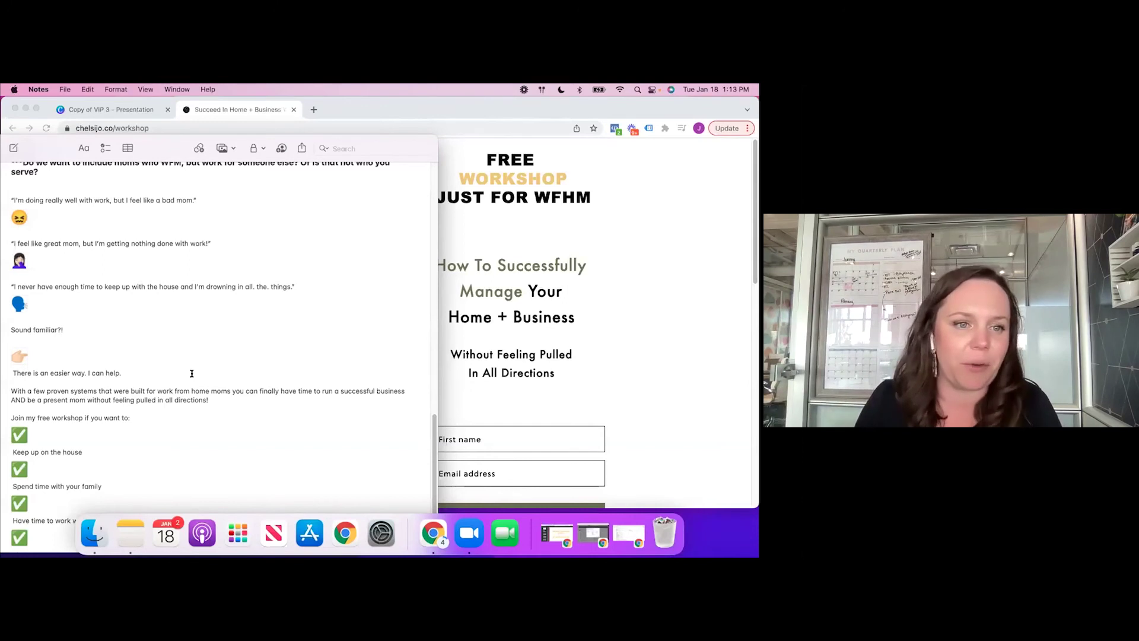
Highlight the bold question about including moms who work for someone else under the SHORT heading, then clear the highlight.
{"action": "scroll", "coordinate": [191, 373], "scroll_direction": "up", "scroll_amount": 1}
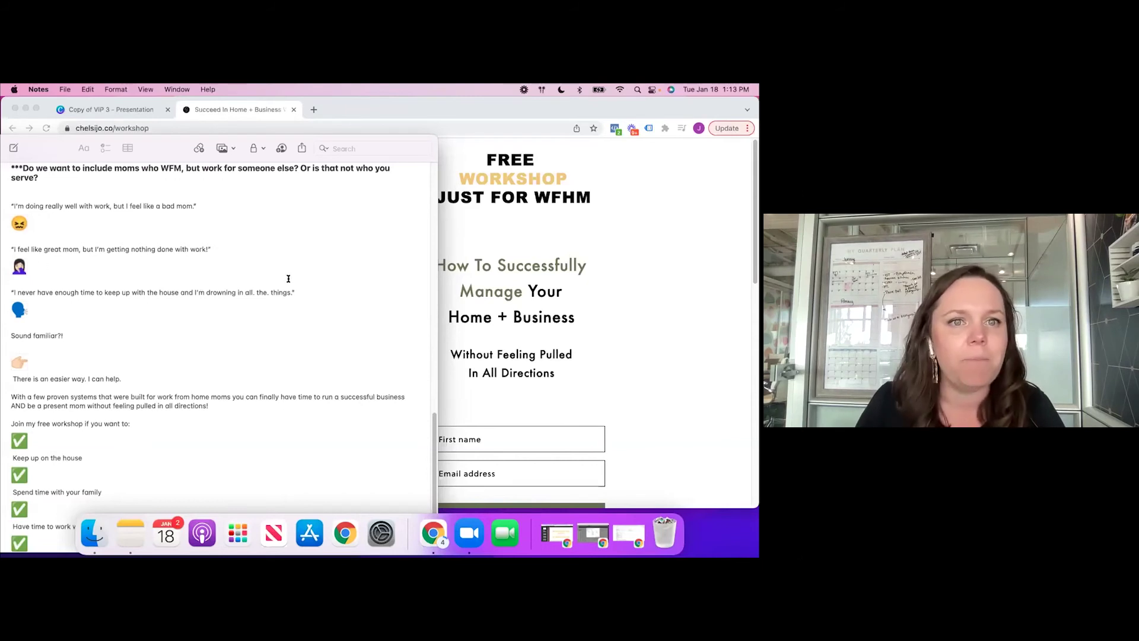
{"action": "scroll", "coordinate": [288, 274], "scroll_direction": "up", "scroll_amount": 2}
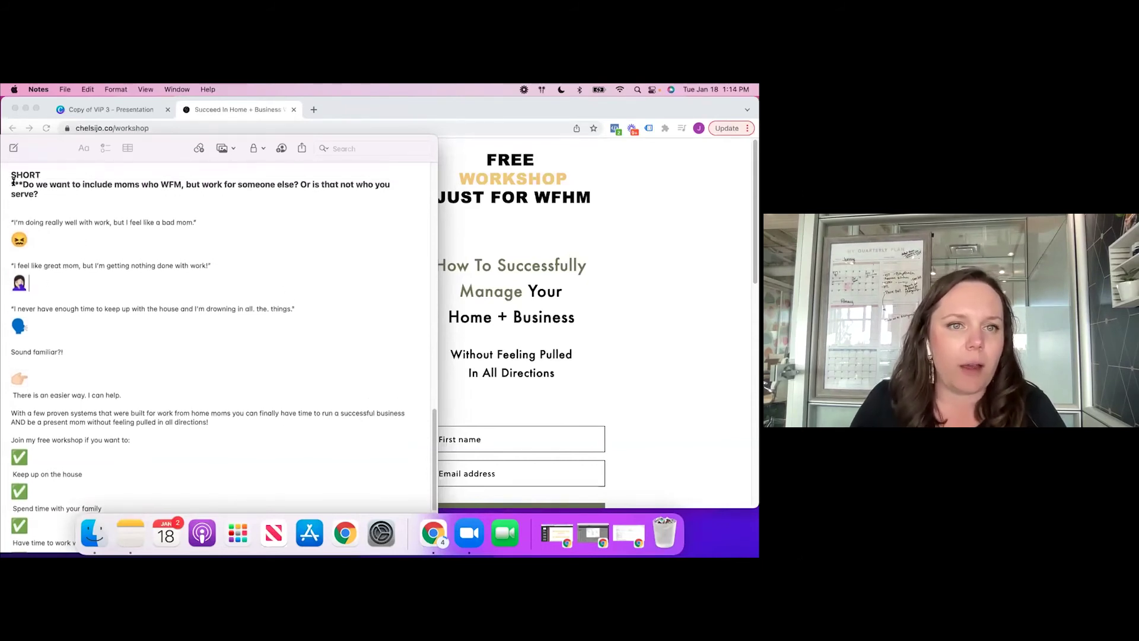
{"action": "left_click_drag", "start_coordinate": [13, 181], "coordinate": [44, 198]}
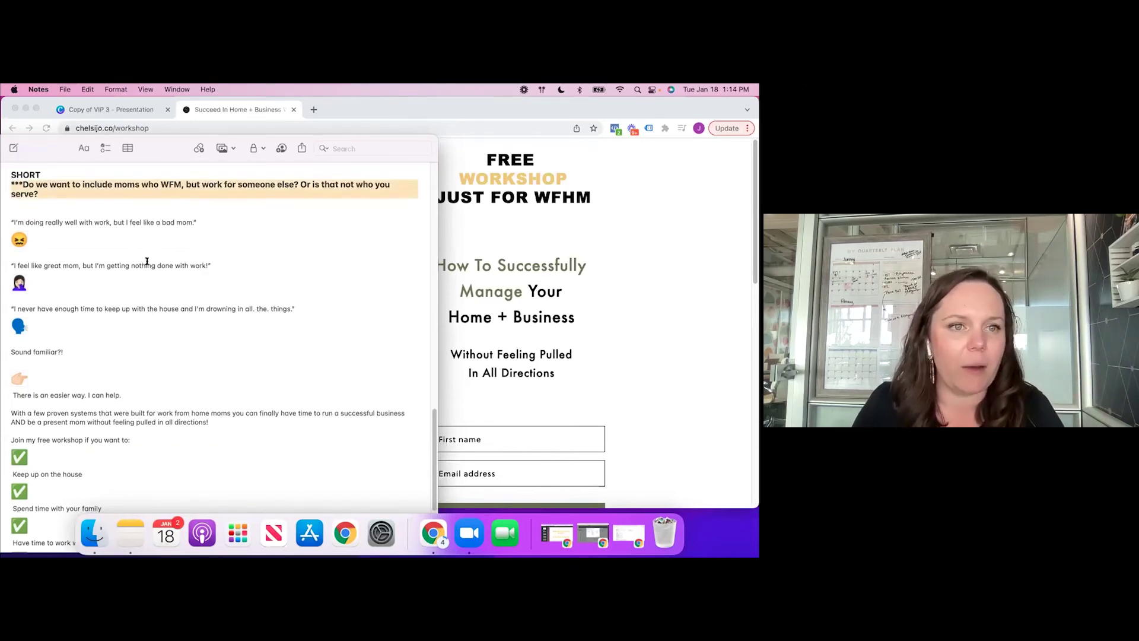
{"action": "left_click", "coordinate": [54, 219]}
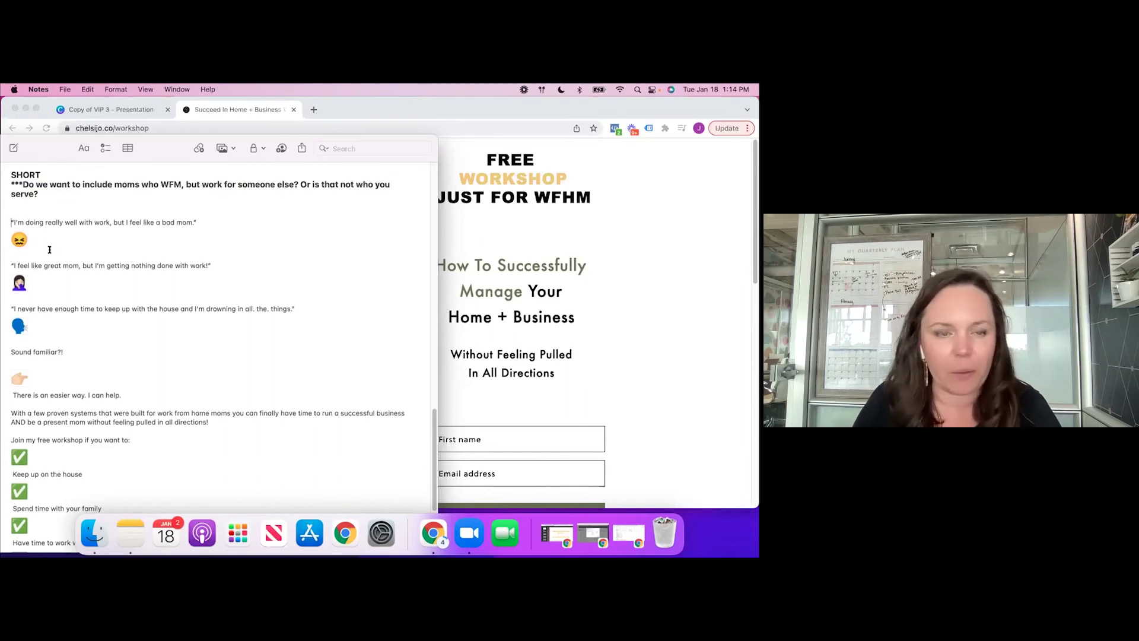
Read through the SHORT ad copy, from the opening mom quotes to the workshop checklist and the closing pen-and-paper line.
{"action": "scroll", "coordinate": [49, 249], "scroll_direction": "down", "scroll_amount": 1}
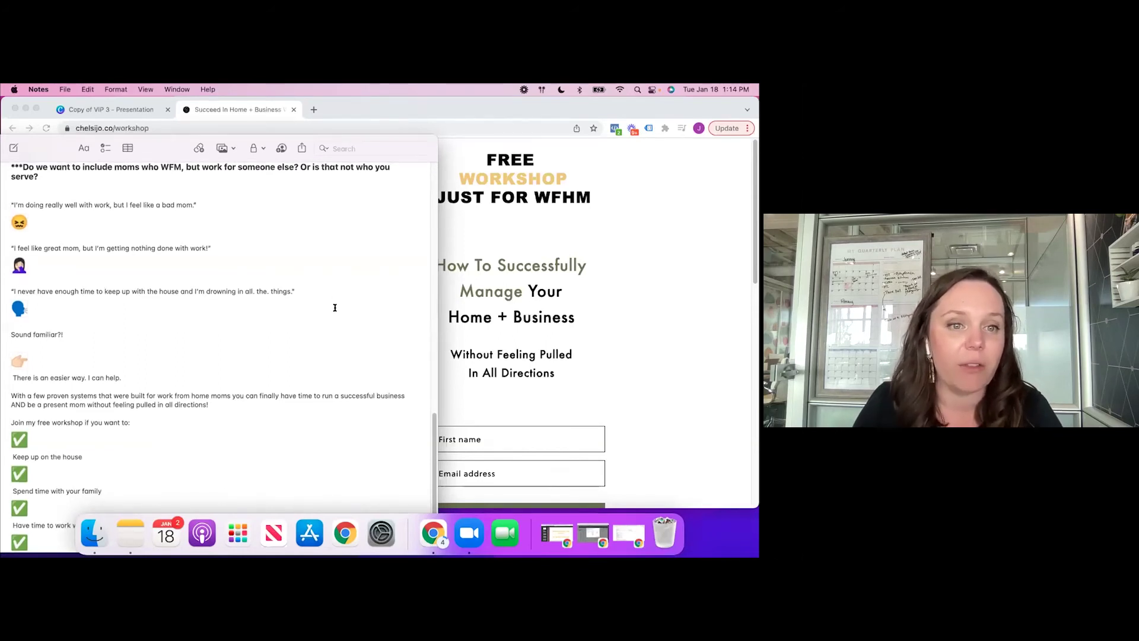
{"action": "scroll", "coordinate": [334, 306], "scroll_direction": "down", "scroll_amount": 1}
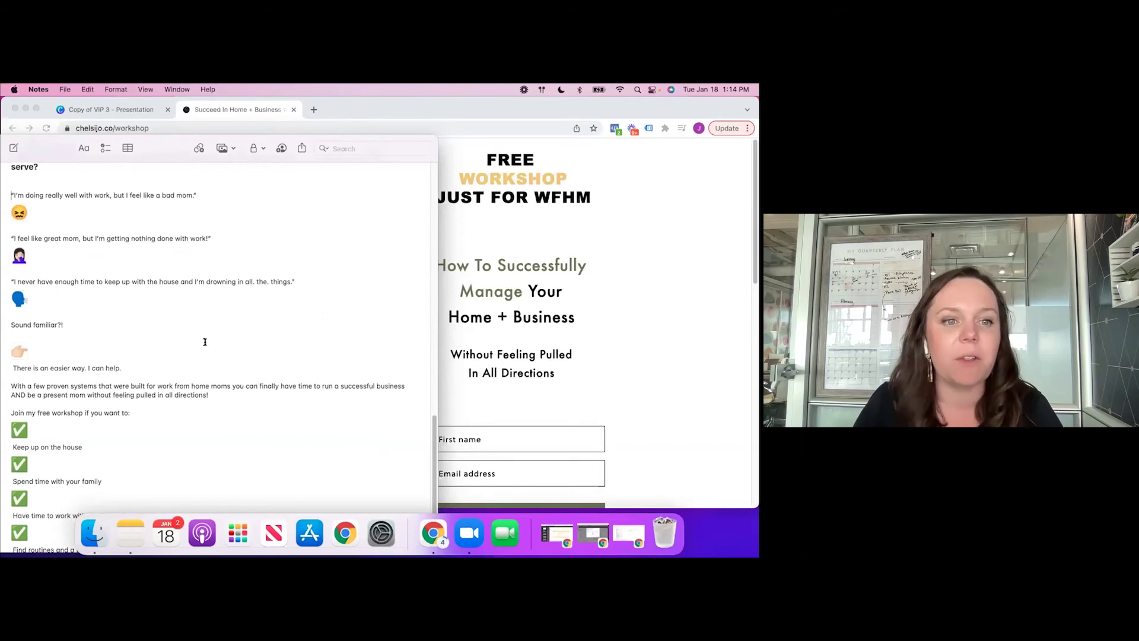
{"action": "scroll", "coordinate": [149, 368], "scroll_direction": "down", "scroll_amount": 2}
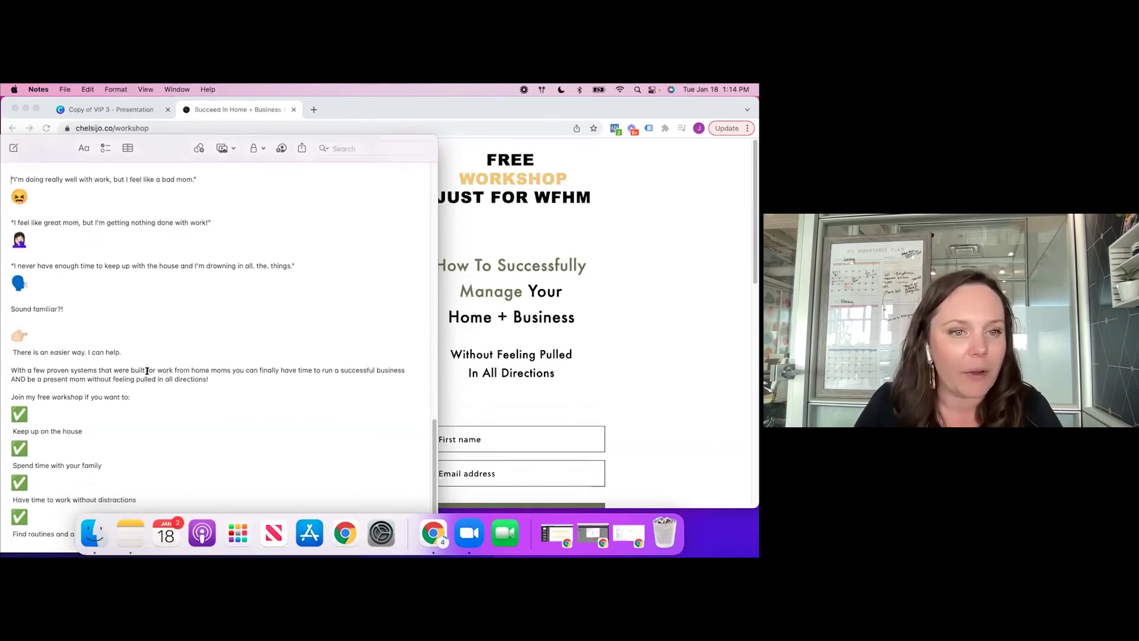
{"action": "scroll", "coordinate": [257, 387], "scroll_direction": "down", "scroll_amount": 2}
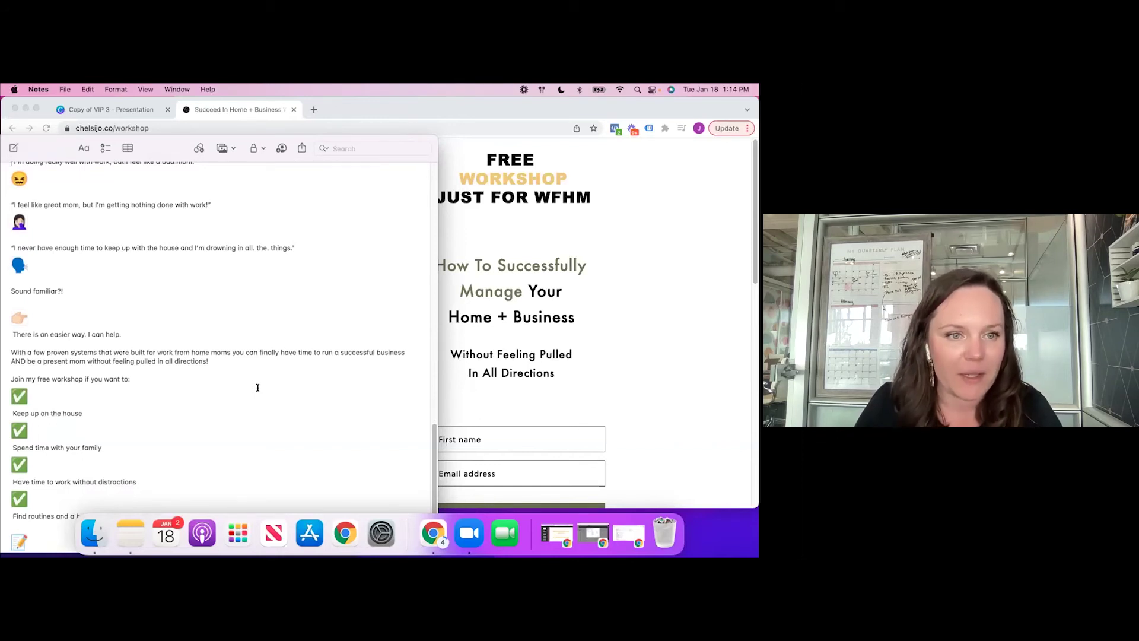
{"action": "scroll", "coordinate": [257, 387], "scroll_direction": "down", "scroll_amount": 3}
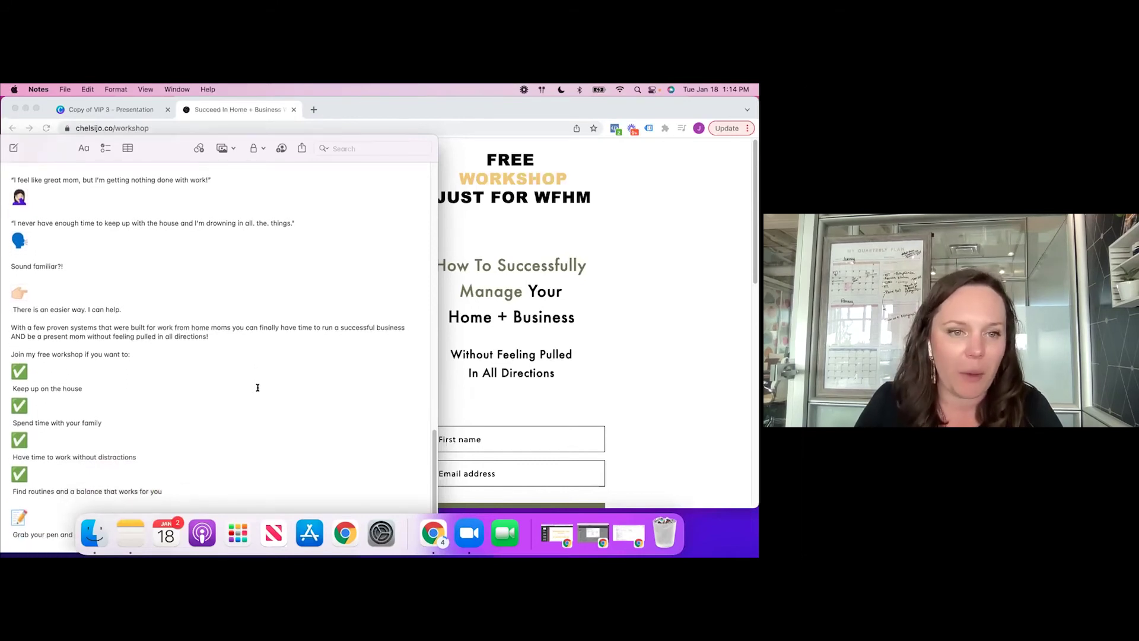
{"action": "scroll", "coordinate": [258, 387], "scroll_direction": "down", "scroll_amount": 1}
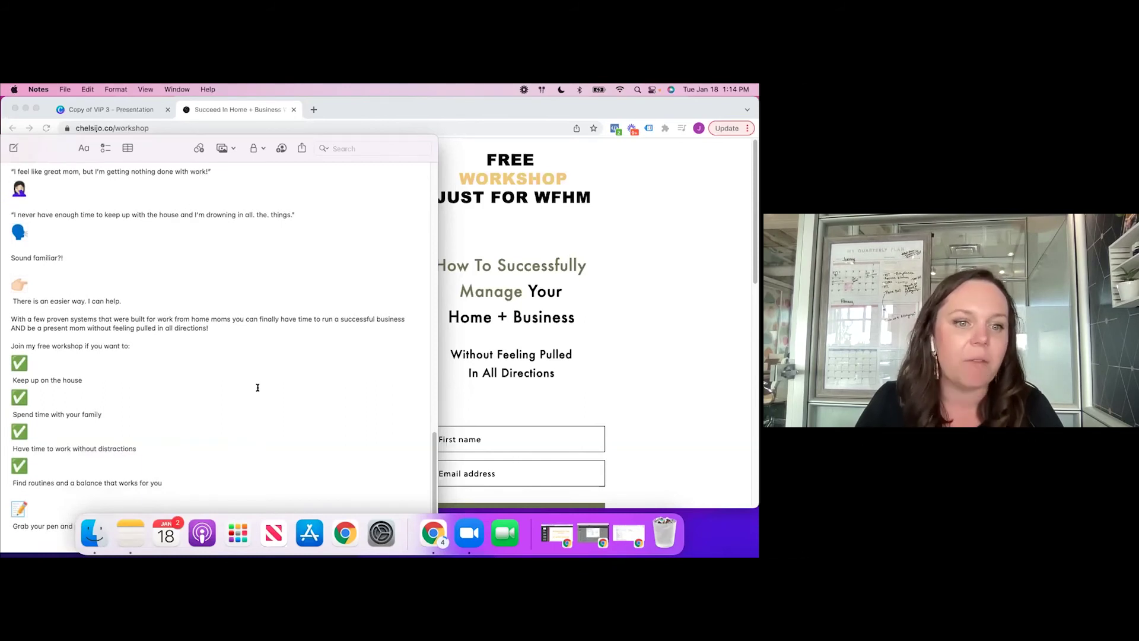
{"action": "scroll", "coordinate": [257, 388], "scroll_direction": "down", "scroll_amount": 5}
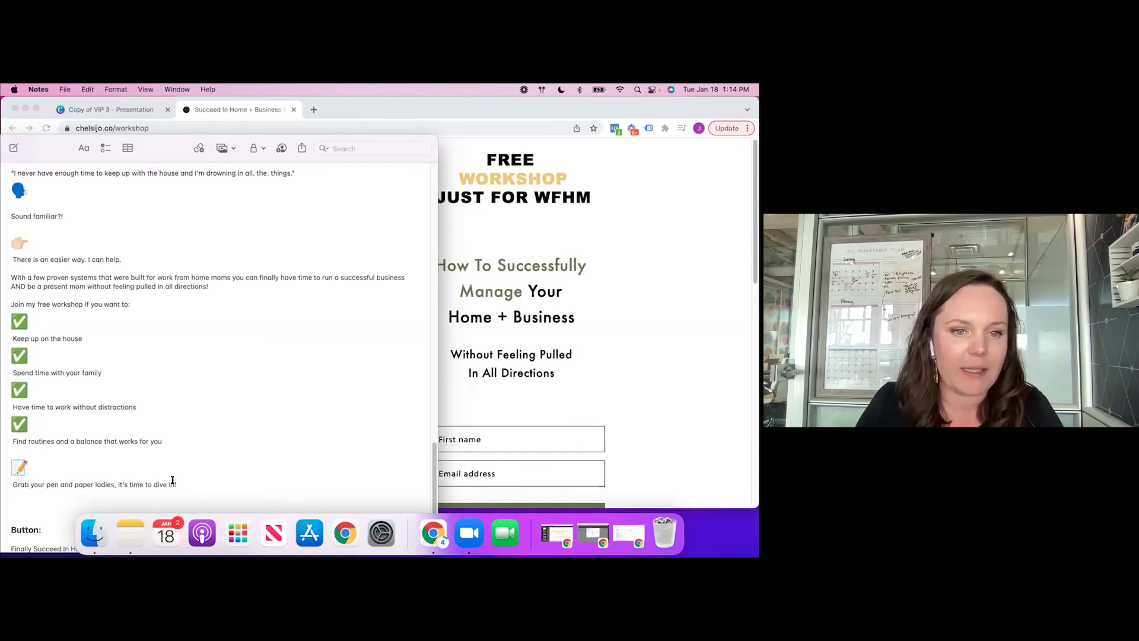
{"action": "scroll", "coordinate": [299, 466], "scroll_direction": "up", "scroll_amount": 2}
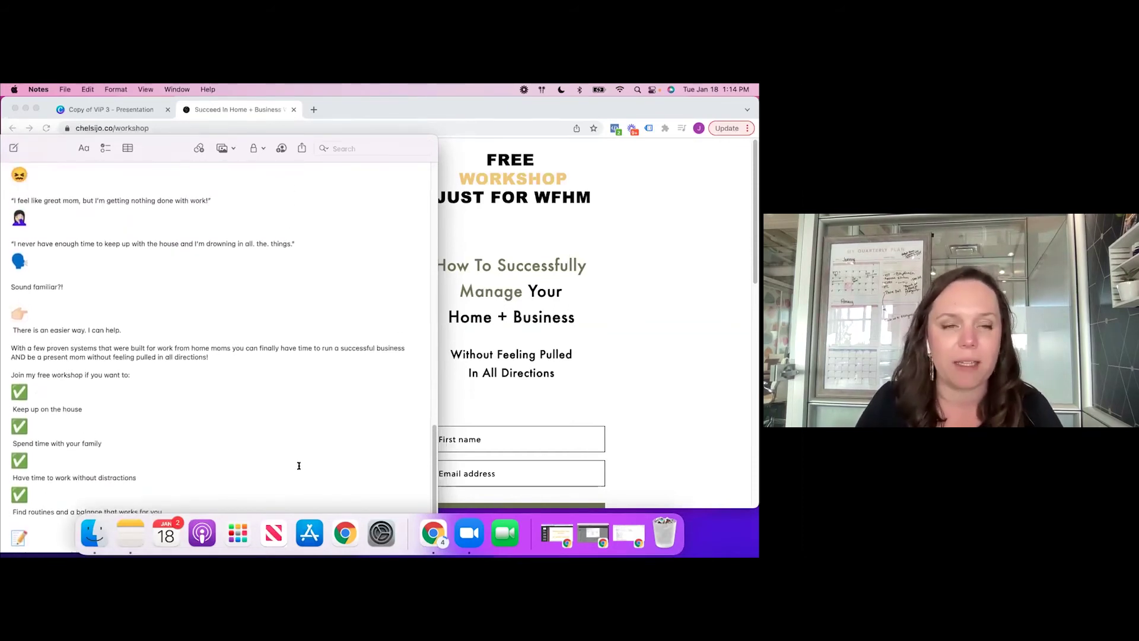
{"action": "scroll", "coordinate": [299, 465], "scroll_direction": "down", "scroll_amount": 1}
{"action": "scroll", "coordinate": [299, 466], "scroll_direction": "down", "scroll_amount": 1}
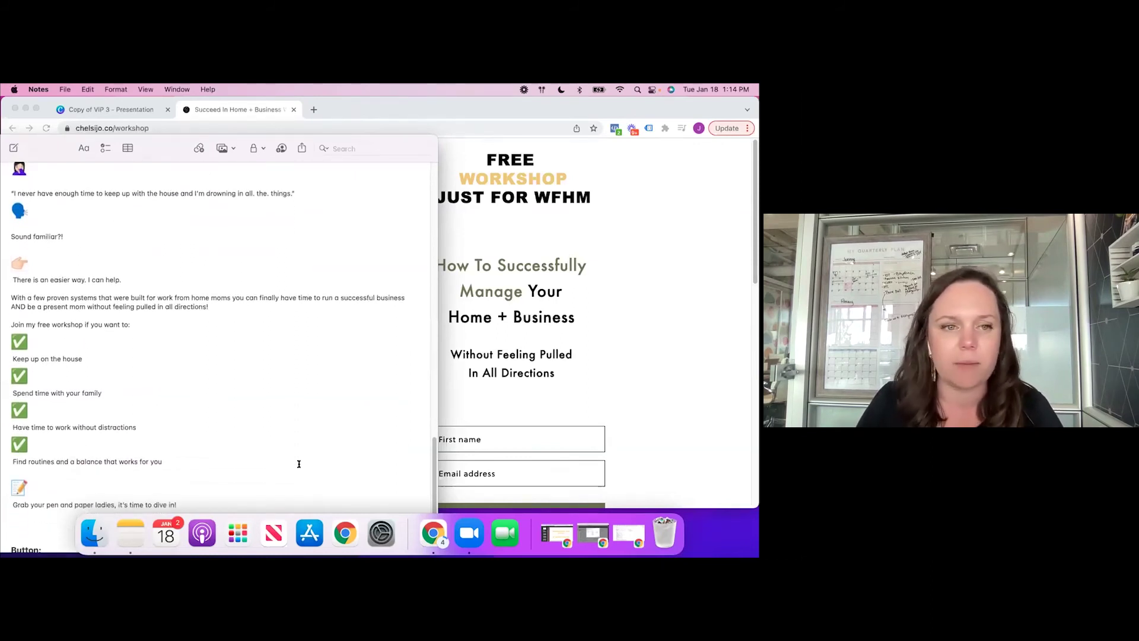
{"action": "scroll", "coordinate": [299, 464], "scroll_direction": "up", "scroll_amount": 2}
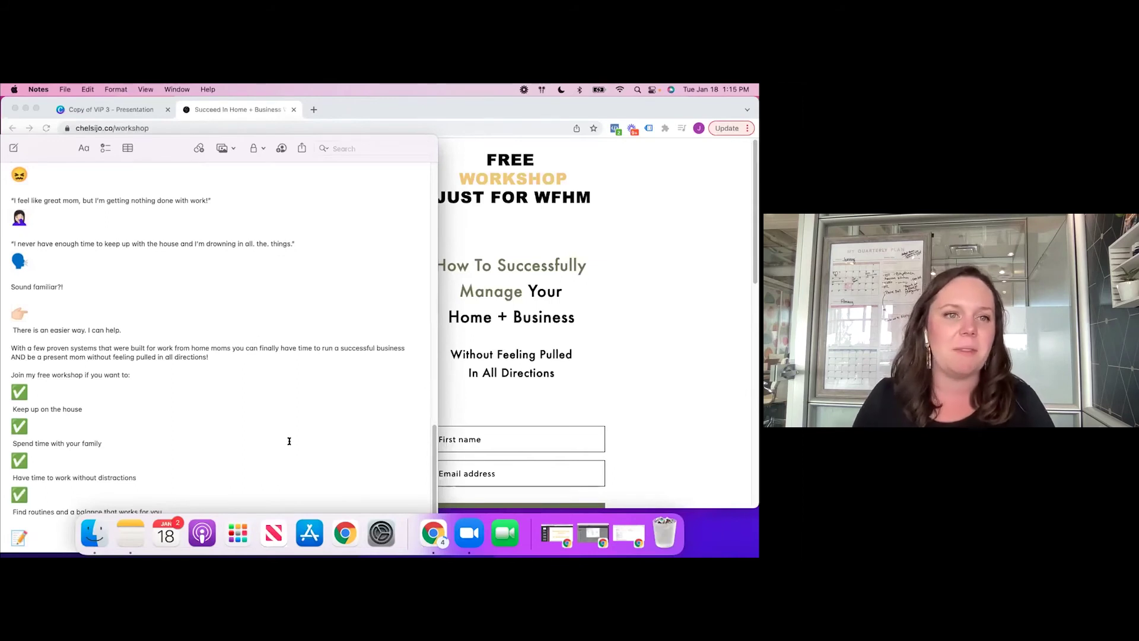
{"action": "scroll", "coordinate": [303, 363], "scroll_direction": "up", "scroll_amount": 2}
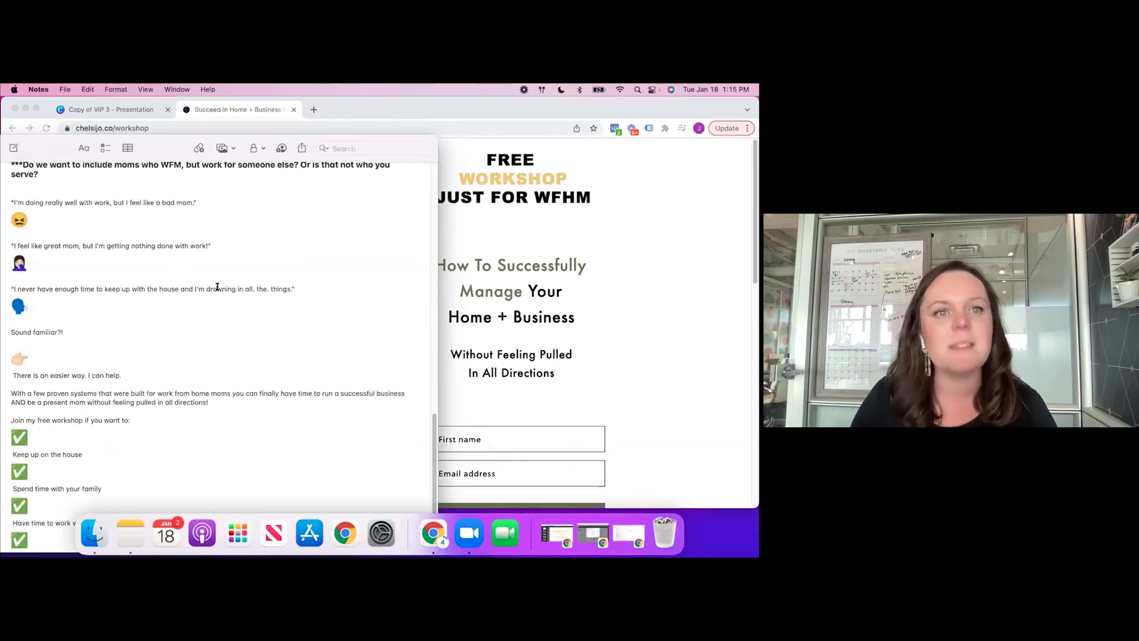
{"action": "scroll", "coordinate": [218, 287], "scroll_direction": "up", "scroll_amount": 1}
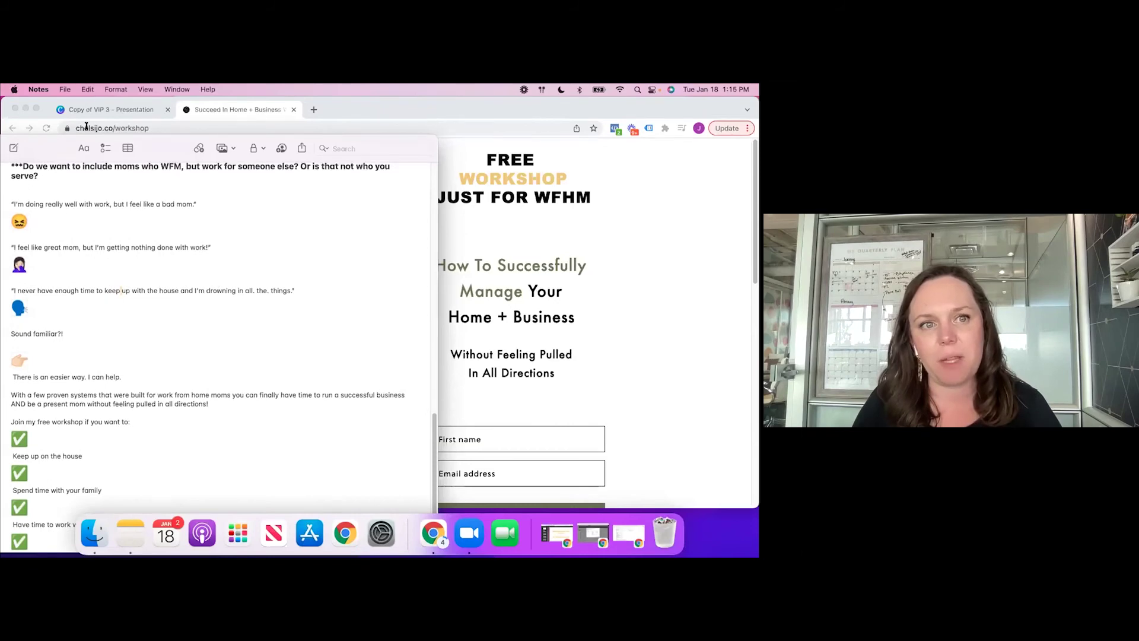
Highlight the words "successful business" in the SHORT copy's sentence about proven systems.
{"action": "scroll", "coordinate": [209, 374], "scroll_direction": "down", "scroll_amount": 2}
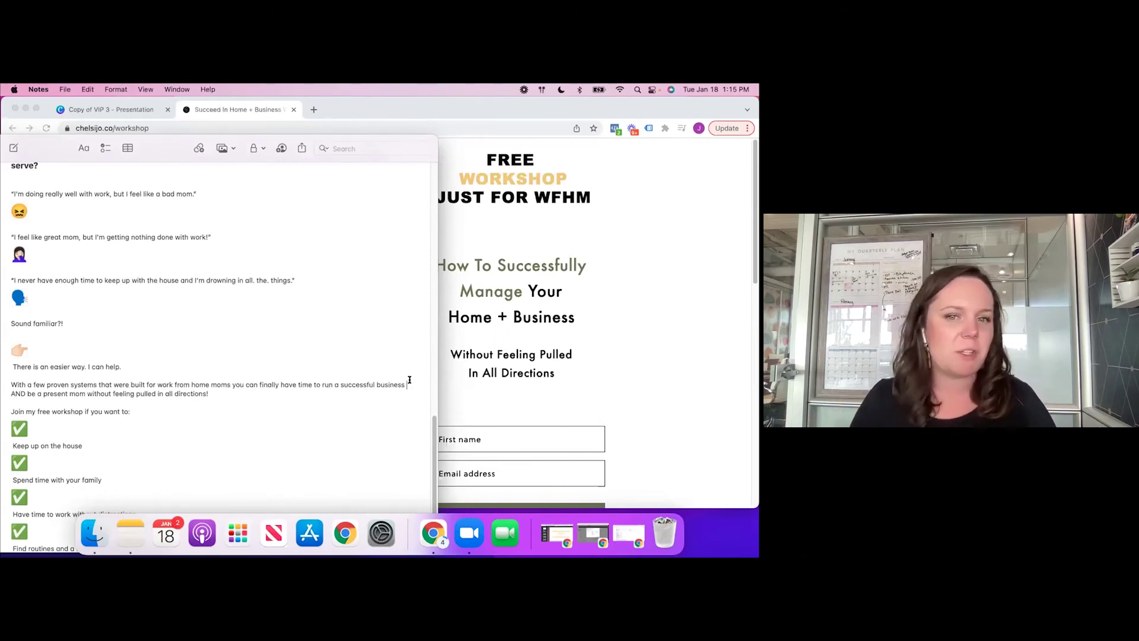
{"action": "left_click_drag", "start_coordinate": [408, 381], "coordinate": [340, 384]}
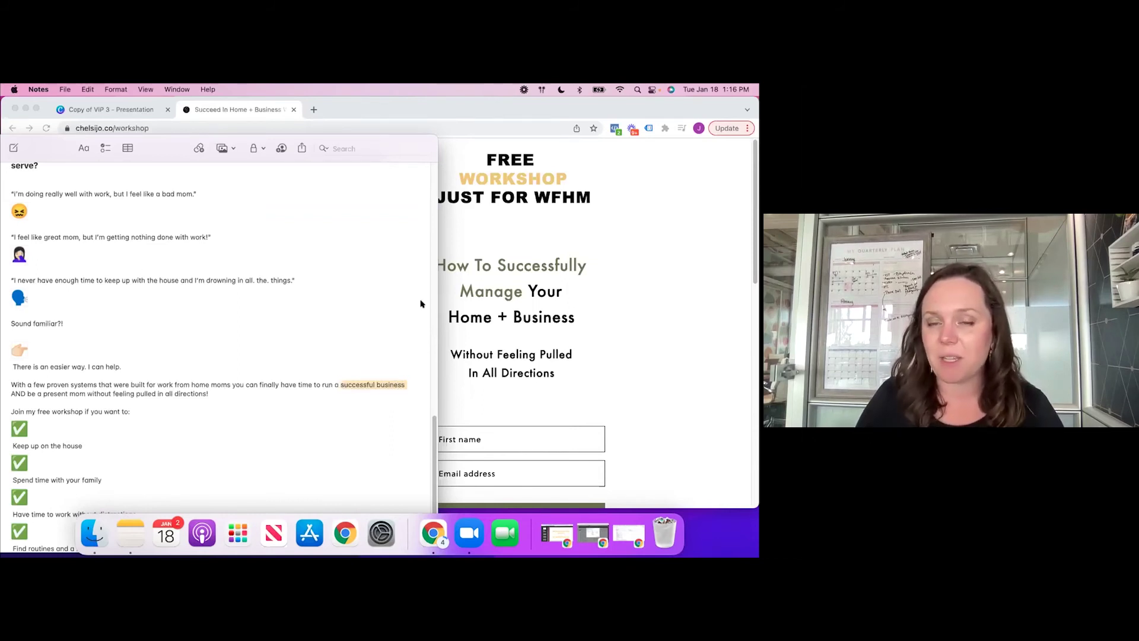
{"action": "key", "text": "XF86AudioRaiseVolume"}
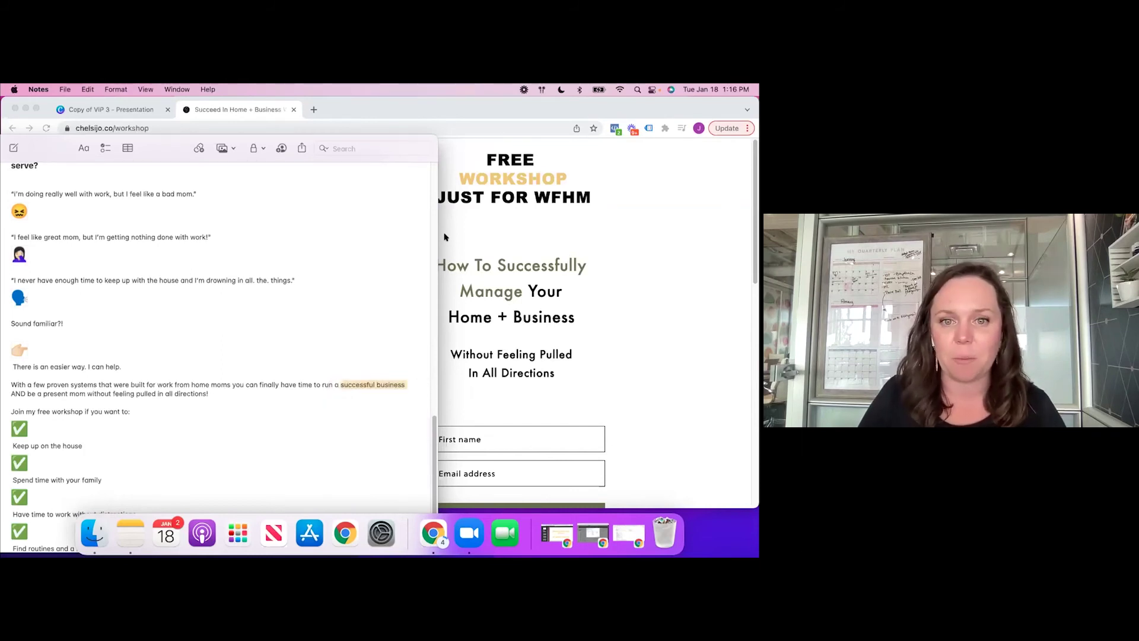
{"action": "key", "text": "XF86AudioRaiseVolume"}
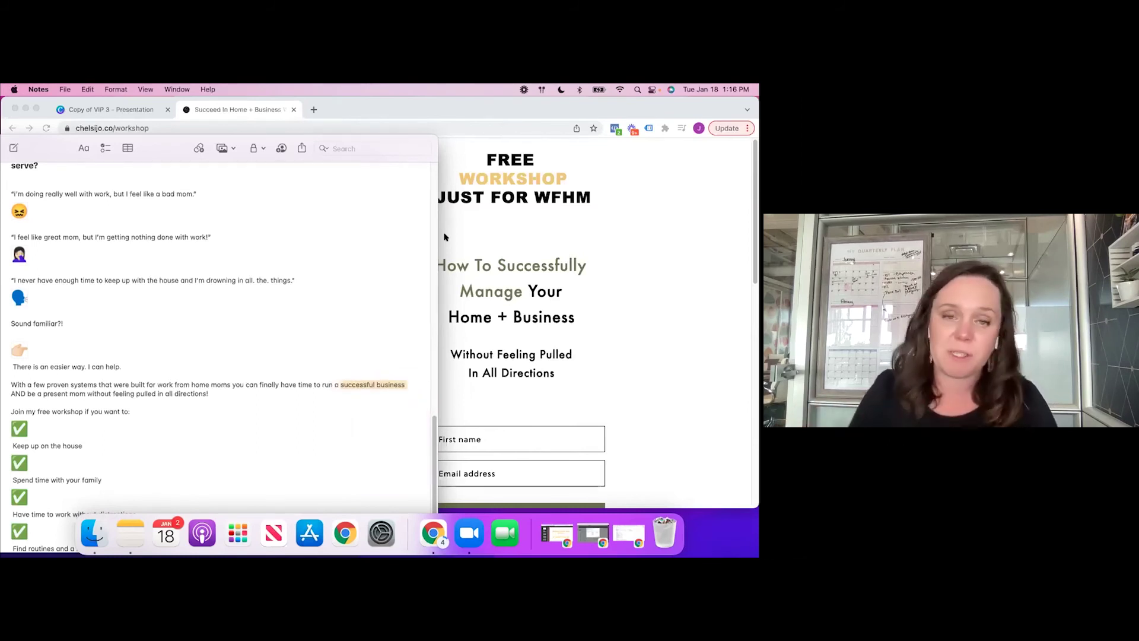
Highlight the SHORT copy's line "Join my free workshop if you want to:", then "that works for you" in the last checklist item.
{"action": "scroll", "coordinate": [252, 348], "scroll_direction": "down", "scroll_amount": 5}
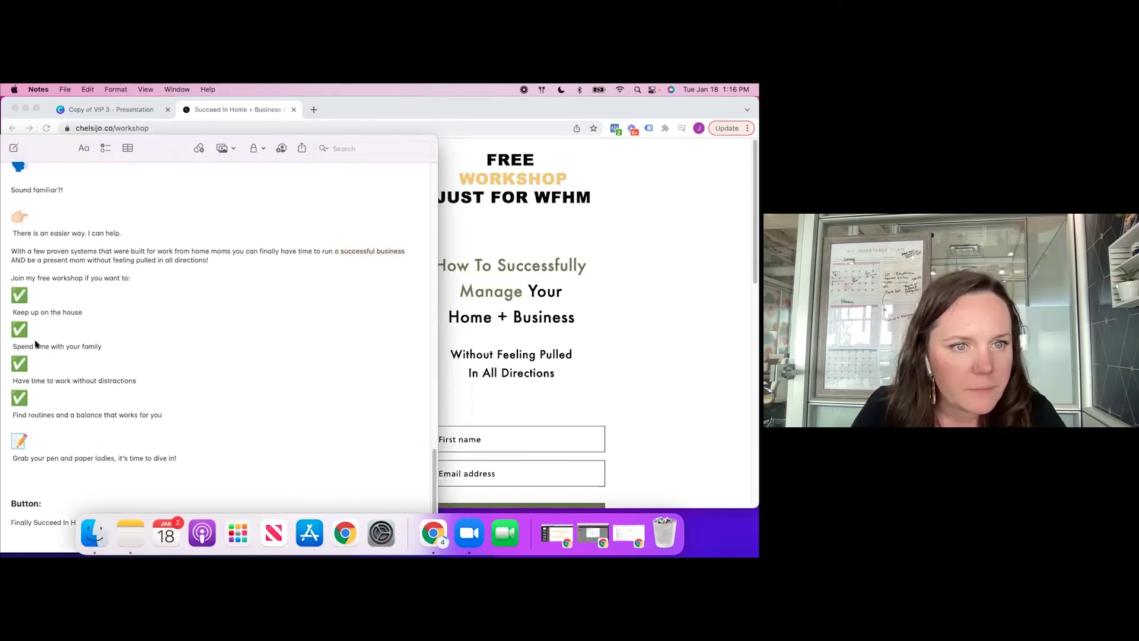
{"action": "left_click_drag", "start_coordinate": [10, 276], "coordinate": [133, 276]}
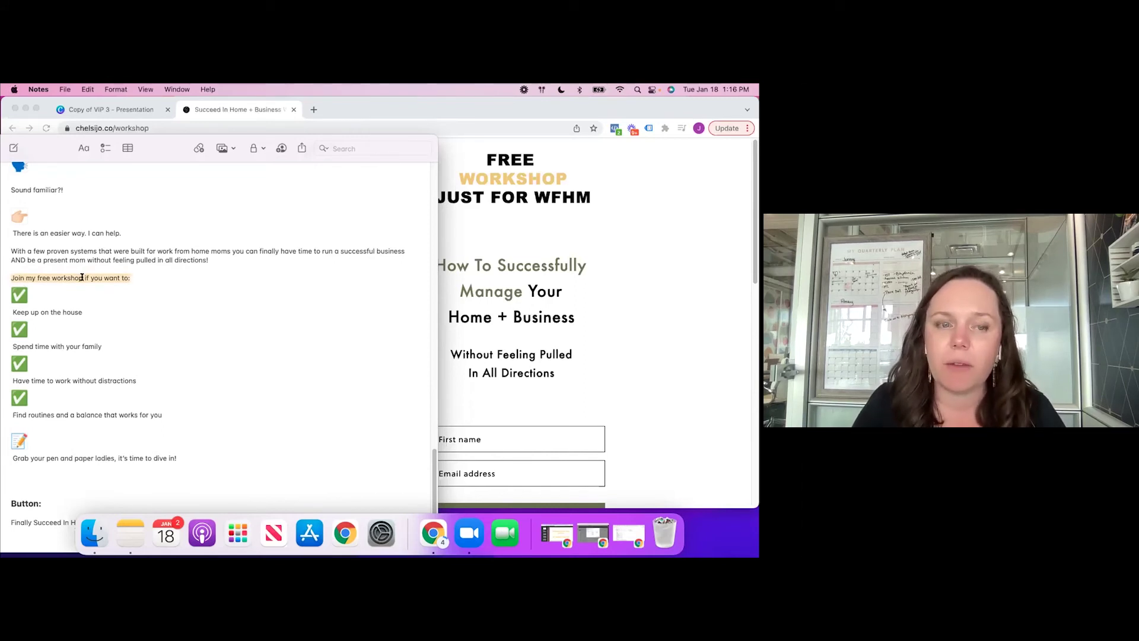
{"action": "left_click", "coordinate": [6, 277]}
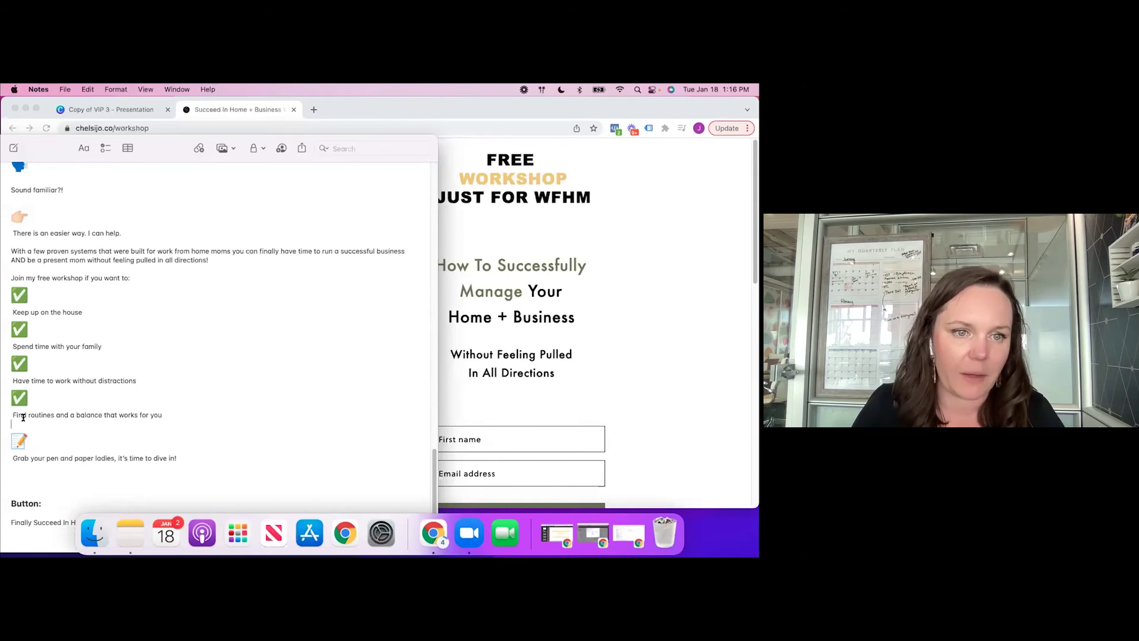
{"action": "left_click_drag", "start_coordinate": [105, 412], "coordinate": [166, 411]}
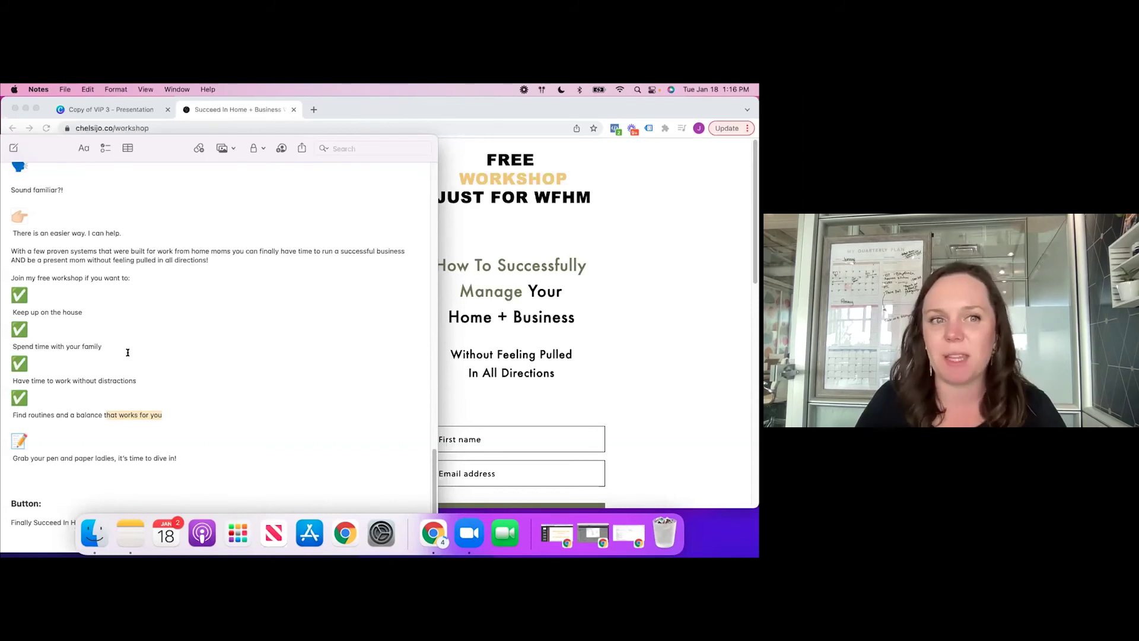
Return to the opening of the LONG ad copy, looking over its numbered workshop topics on the way.
{"action": "scroll", "coordinate": [128, 356], "scroll_direction": "up", "scroll_amount": 6}
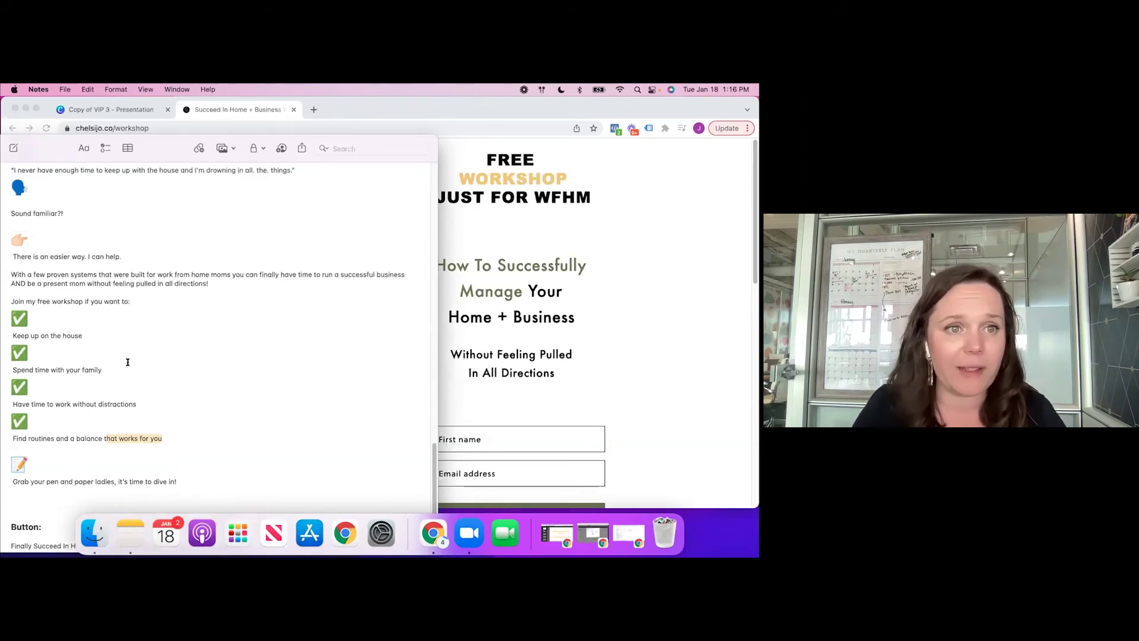
{"action": "scroll", "coordinate": [127, 362], "scroll_direction": "up", "scroll_amount": 7}
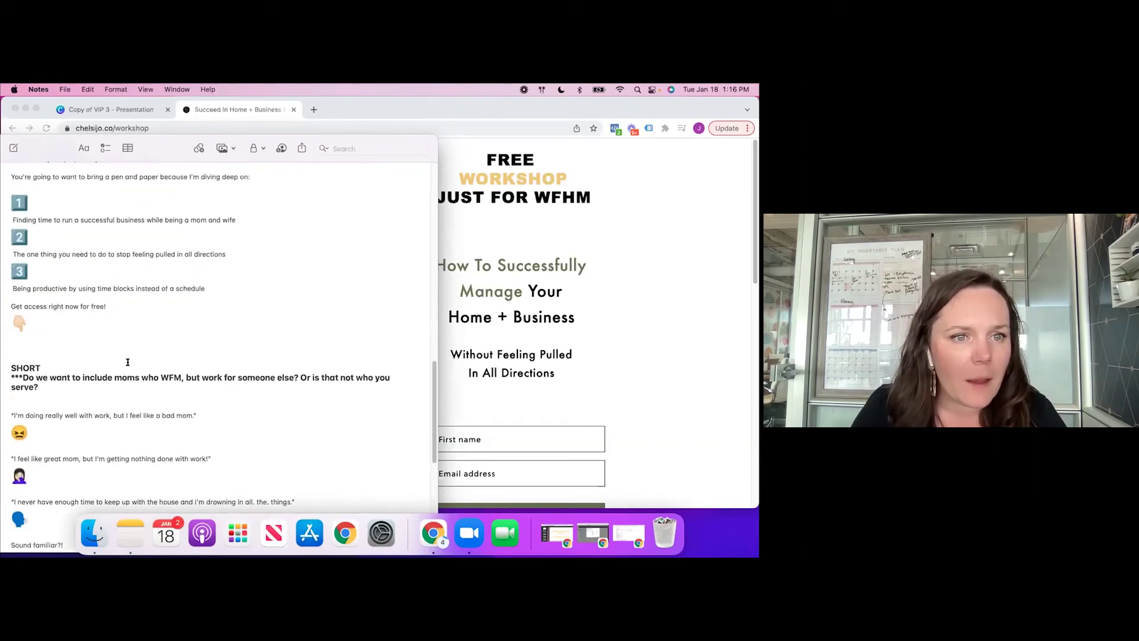
{"action": "scroll", "coordinate": [128, 361], "scroll_direction": "down", "scroll_amount": 2}
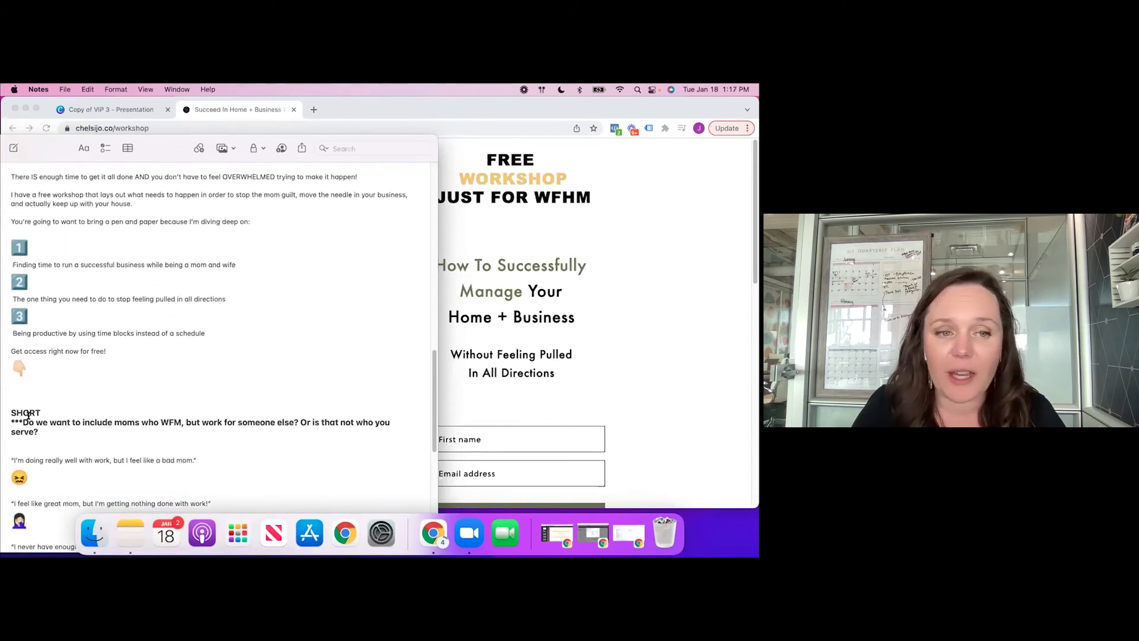
{"action": "scroll", "coordinate": [40, 408], "scroll_direction": "up", "scroll_amount": 10}
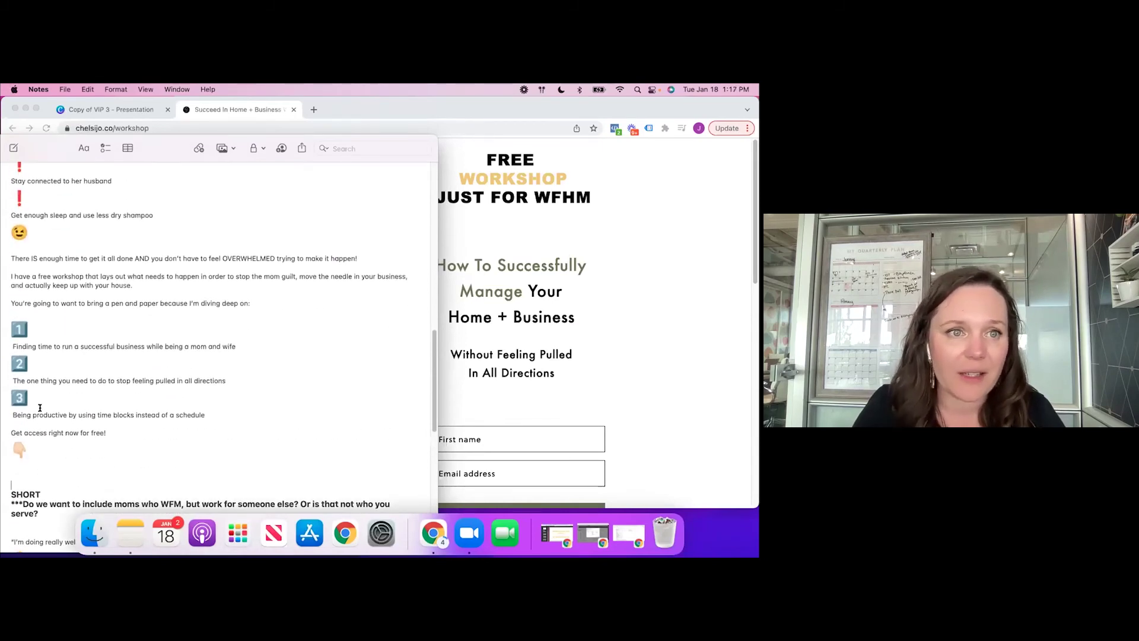
{"action": "scroll", "coordinate": [40, 408], "scroll_direction": "up", "scroll_amount": 5}
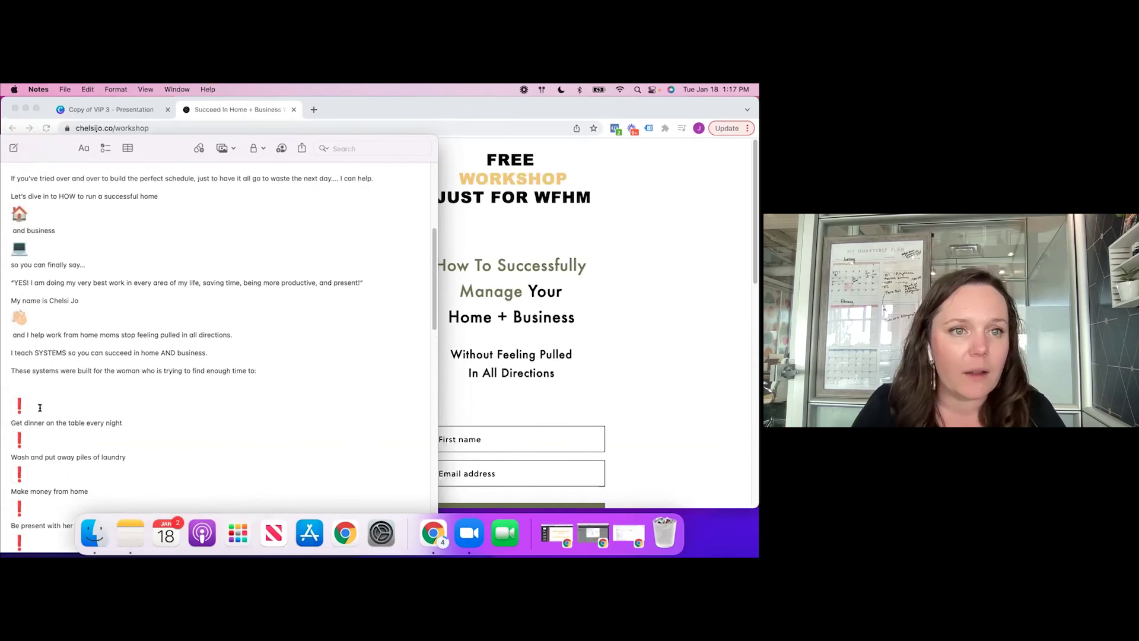
{"action": "scroll", "coordinate": [40, 408], "scroll_direction": "up", "scroll_amount": 3}
{"action": "scroll", "coordinate": [40, 408], "scroll_direction": "down", "scroll_amount": 1}
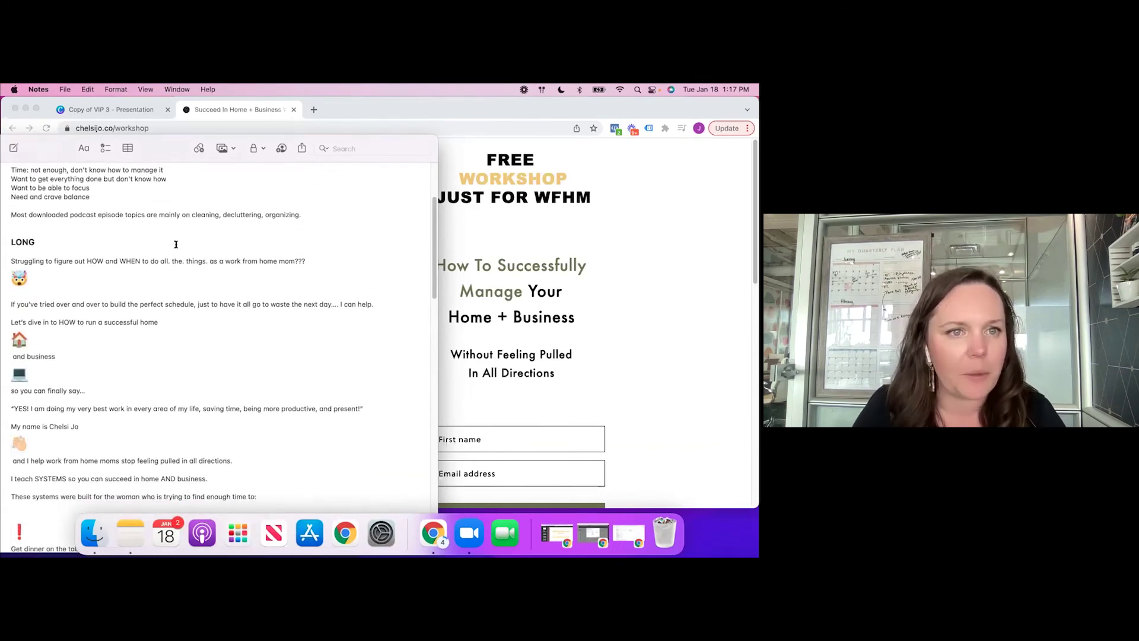
{"action": "scroll", "coordinate": [176, 245], "scroll_direction": "down", "scroll_amount": 1}
{"action": "scroll", "coordinate": [177, 244], "scroll_direction": "down", "scroll_amount": 3}
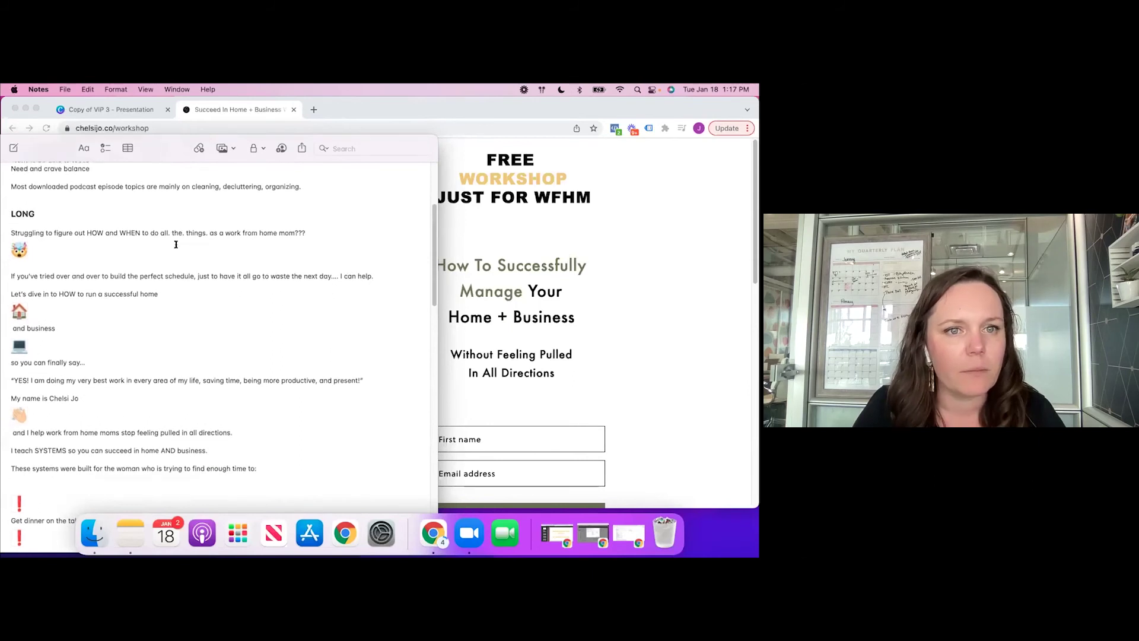
Examine the LONG copy from its opening question through the "YES!" quote to the lines introducing the systems.
{"action": "scroll", "coordinate": [176, 245], "scroll_direction": "down", "scroll_amount": 1}
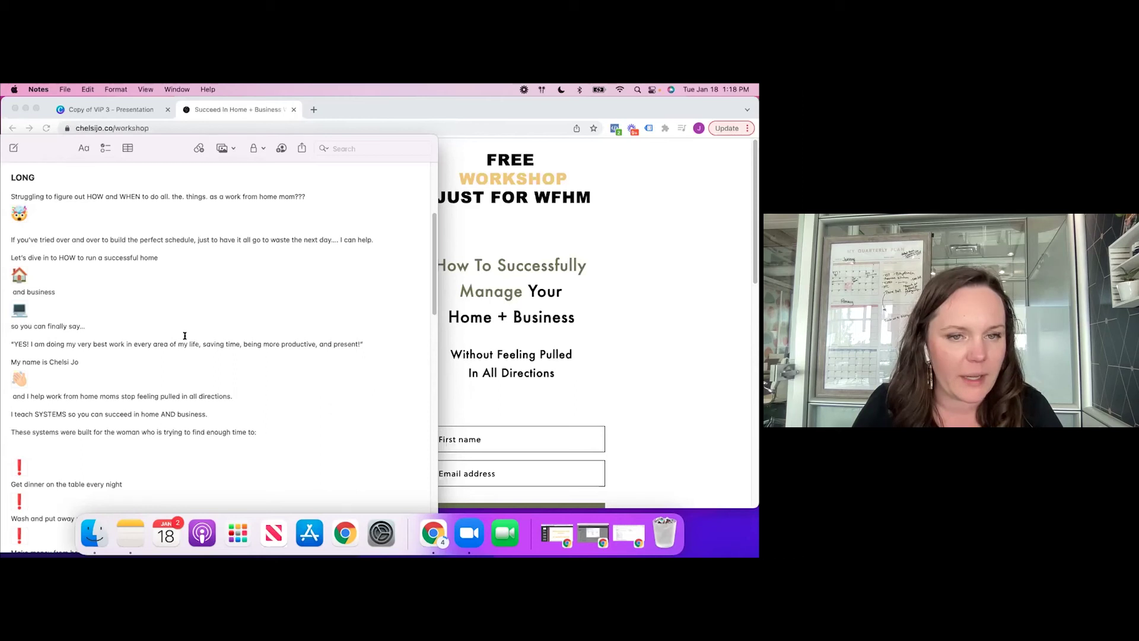
{"action": "left_click", "coordinate": [259, 340]}
{"action": "scroll", "coordinate": [184, 358], "scroll_direction": "down", "scroll_amount": 1}
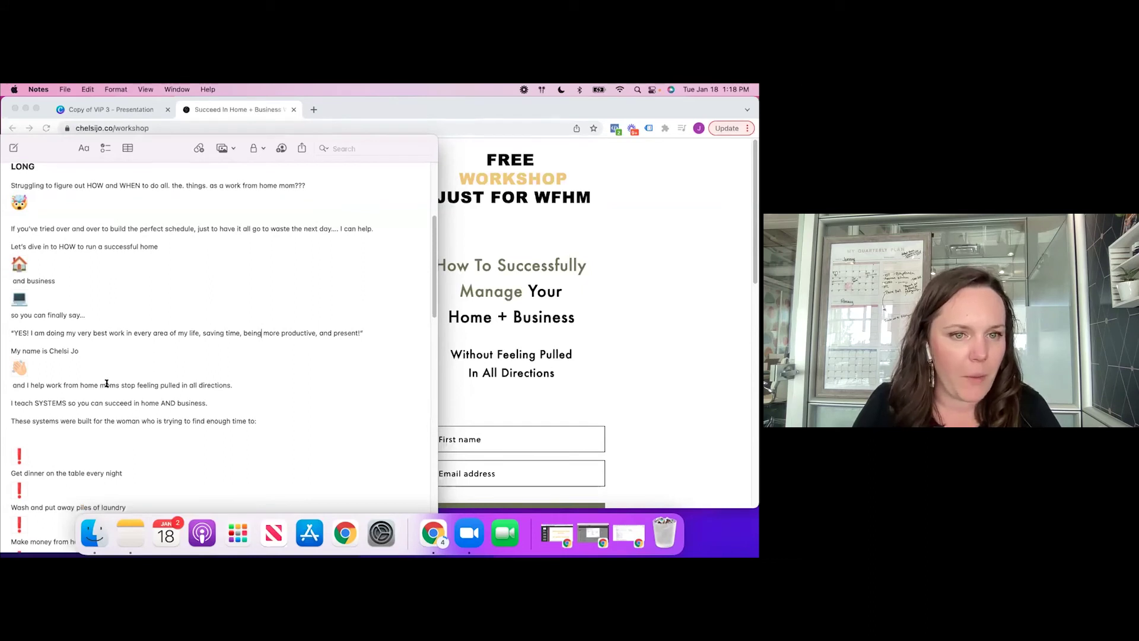
{"action": "scroll", "coordinate": [107, 383], "scroll_direction": "down", "scroll_amount": 2}
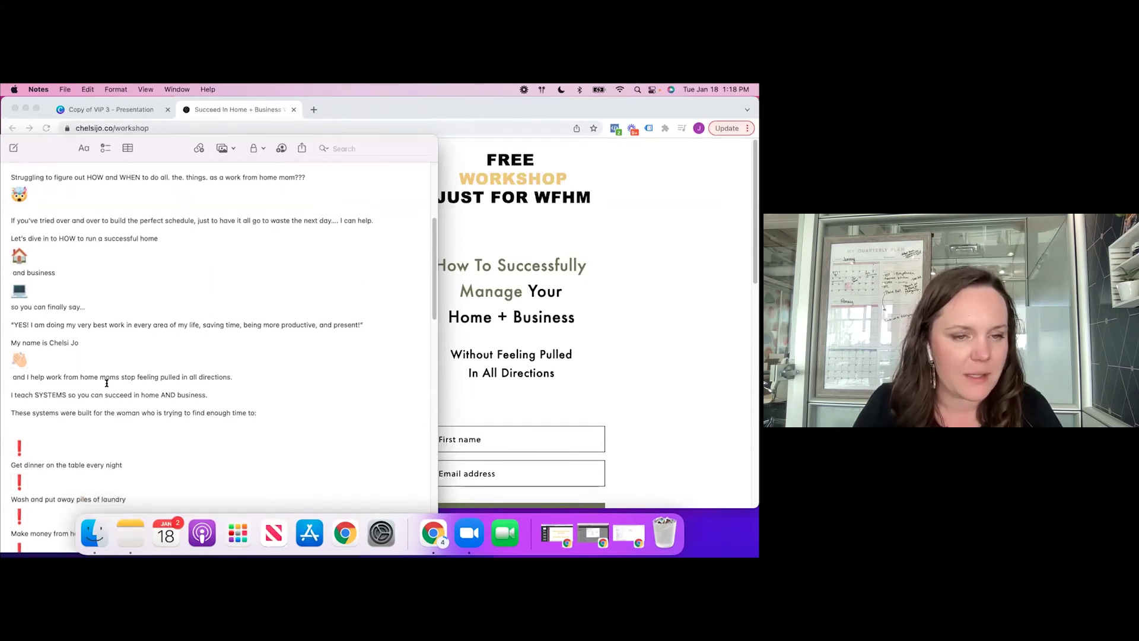
{"action": "scroll", "coordinate": [107, 384], "scroll_direction": "down", "scroll_amount": 1}
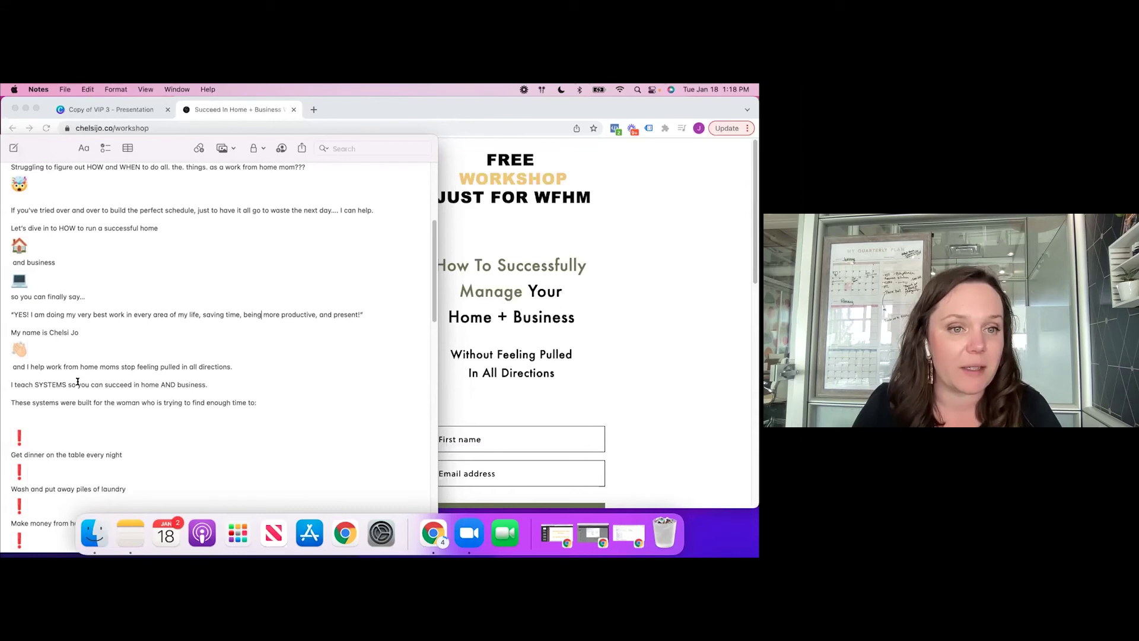
Highlight "you" in the LONG copy's "I teach SYSTEMS" line, then look over the list of things she needs time for.
{"action": "left_click_drag", "start_coordinate": [78, 383], "coordinate": [87, 382]}
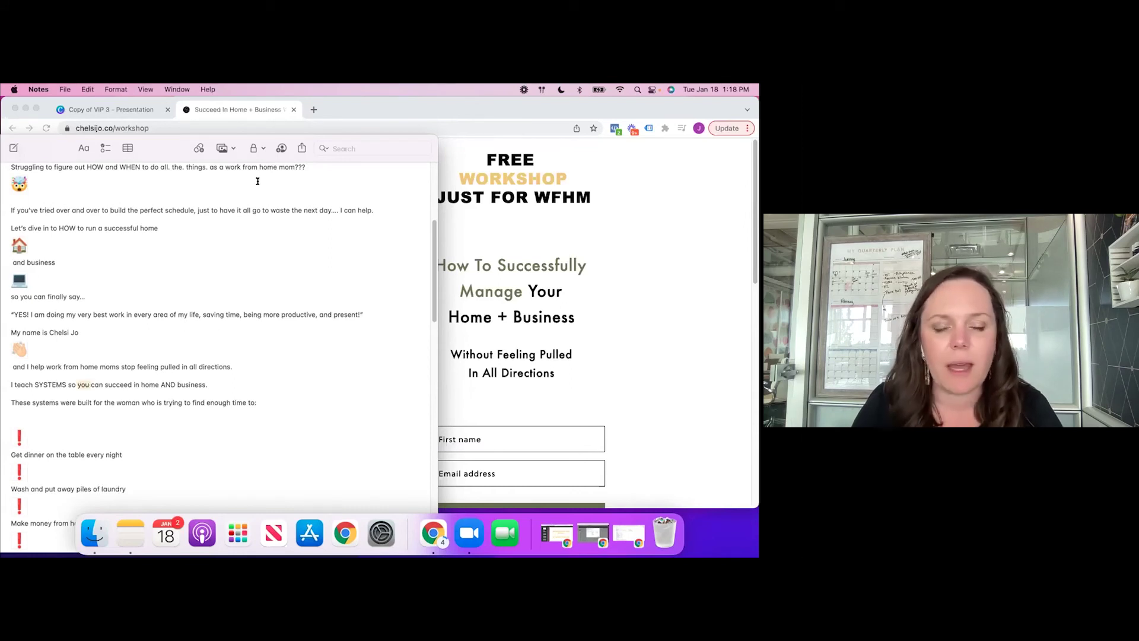
{"action": "scroll", "coordinate": [258, 181], "scroll_direction": "down", "scroll_amount": 1}
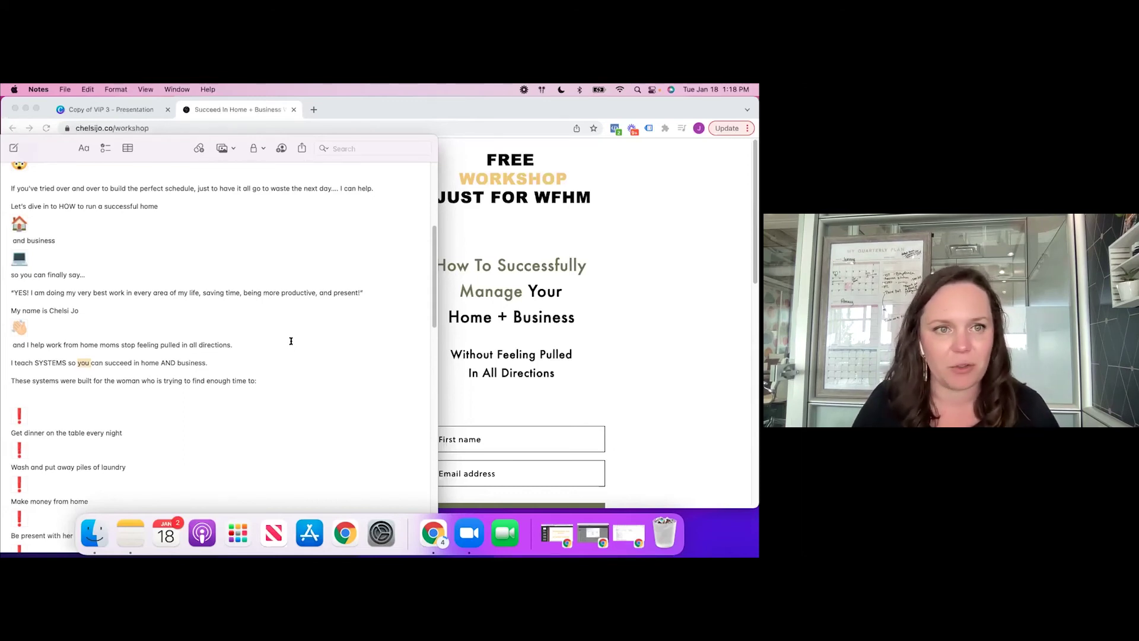
{"action": "scroll", "coordinate": [291, 340], "scroll_direction": "down", "scroll_amount": 1}
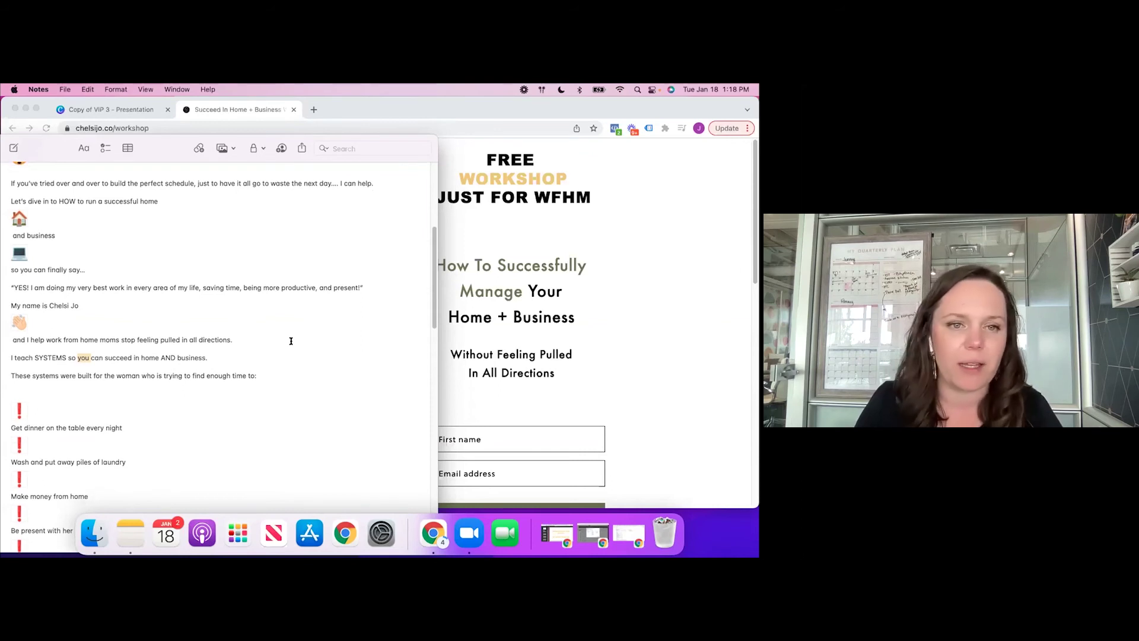
{"action": "scroll", "coordinate": [290, 341], "scroll_direction": "down", "scroll_amount": 3}
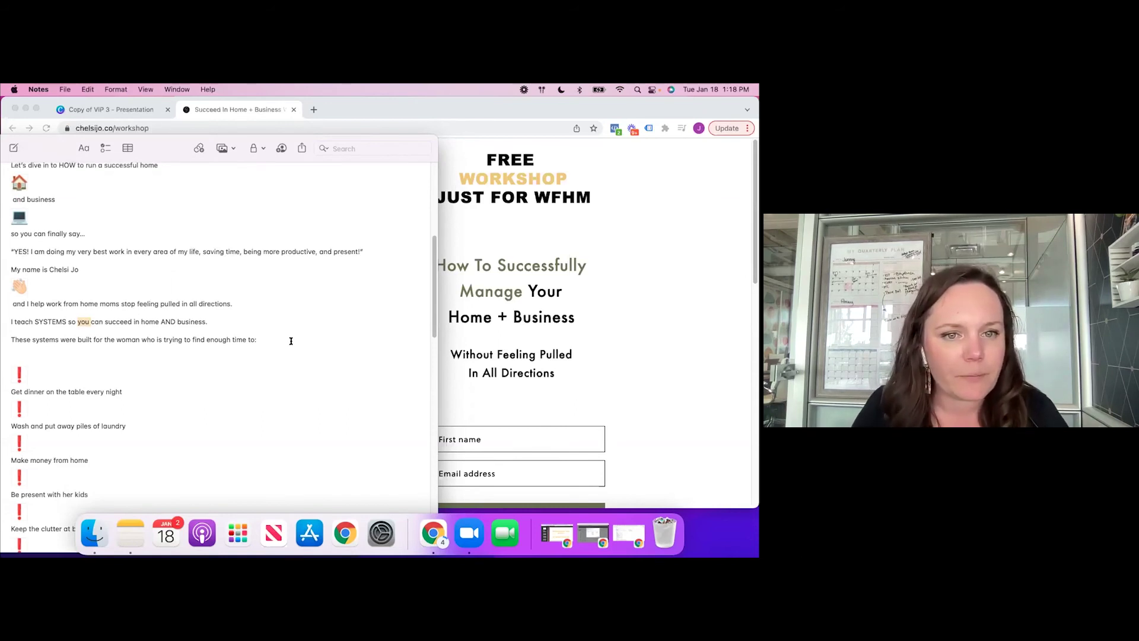
{"action": "scroll", "coordinate": [291, 341], "scroll_direction": "down", "scroll_amount": 4}
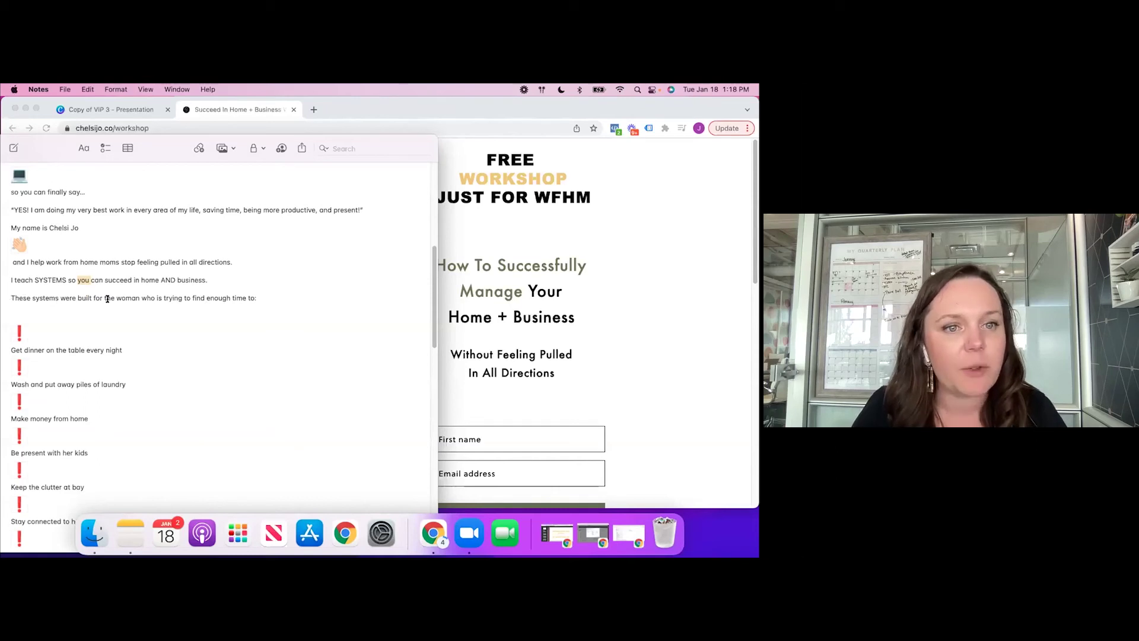
{"action": "scroll", "coordinate": [262, 316], "scroll_direction": "down", "scroll_amount": 2}
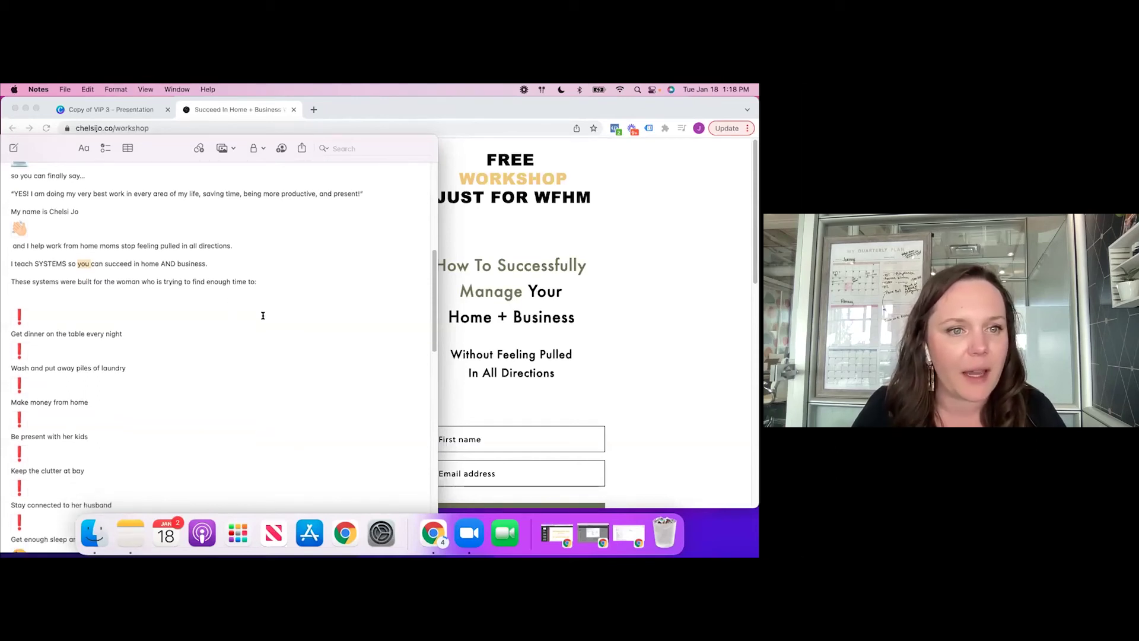
{"action": "scroll", "coordinate": [101, 353], "scroll_direction": "down", "scroll_amount": 3}
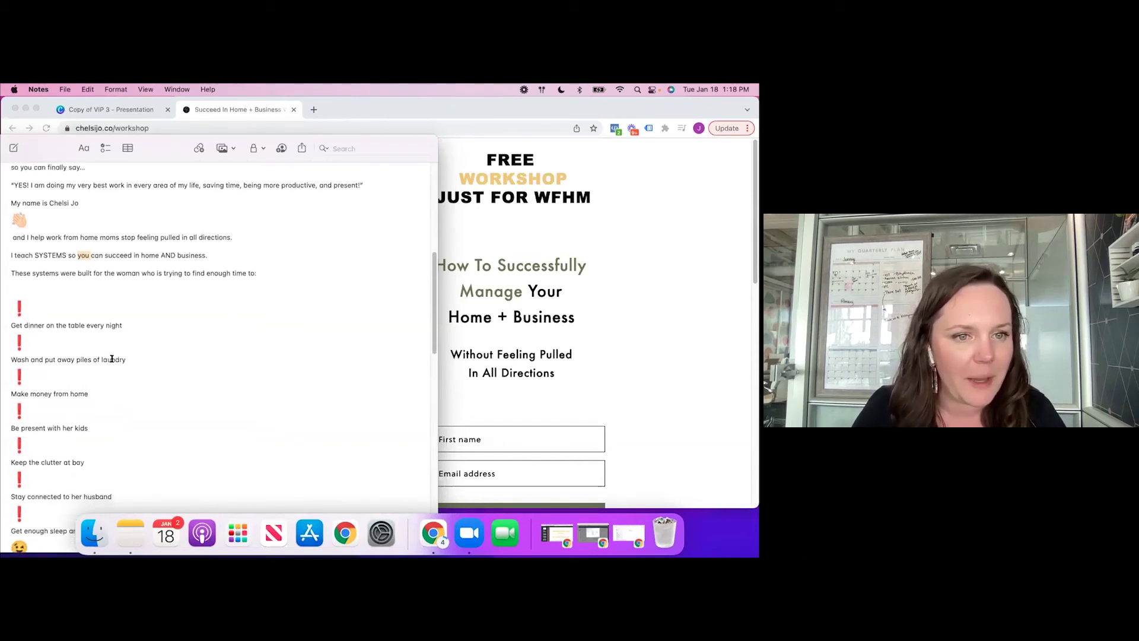
Highlight the list item "Make money from home" together with its exclamation mark in the LONG copy.
{"action": "scroll", "coordinate": [110, 356], "scroll_direction": "down", "scroll_amount": 2}
{"action": "left_click_drag", "start_coordinate": [93, 347], "coordinate": [3, 351]}
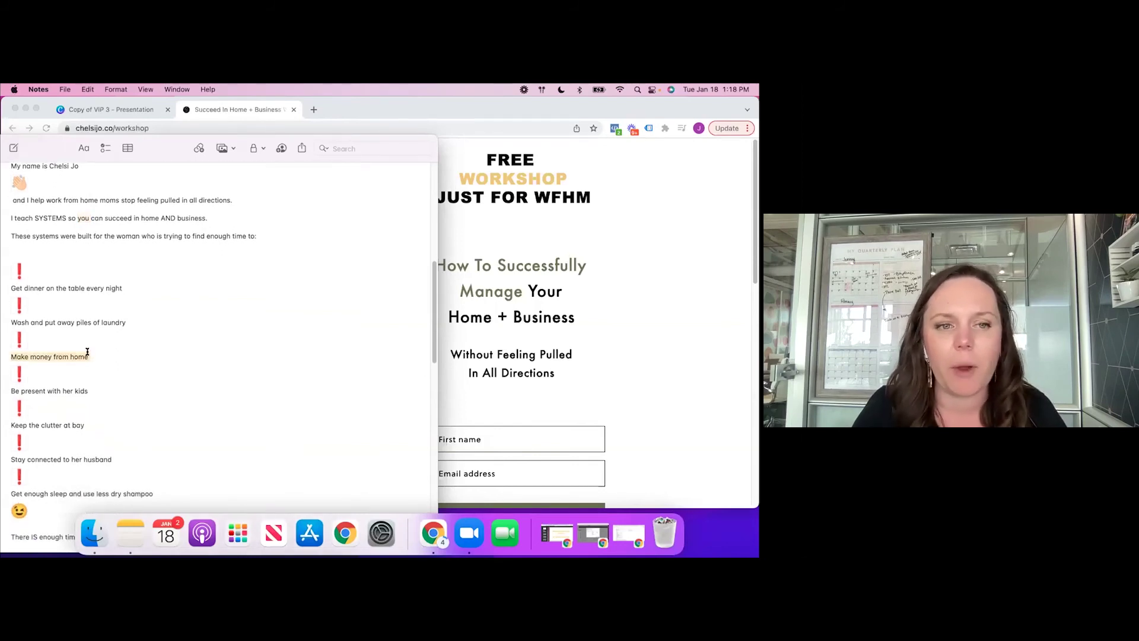
{"action": "left_click_drag", "start_coordinate": [85, 354], "coordinate": [2, 342]}
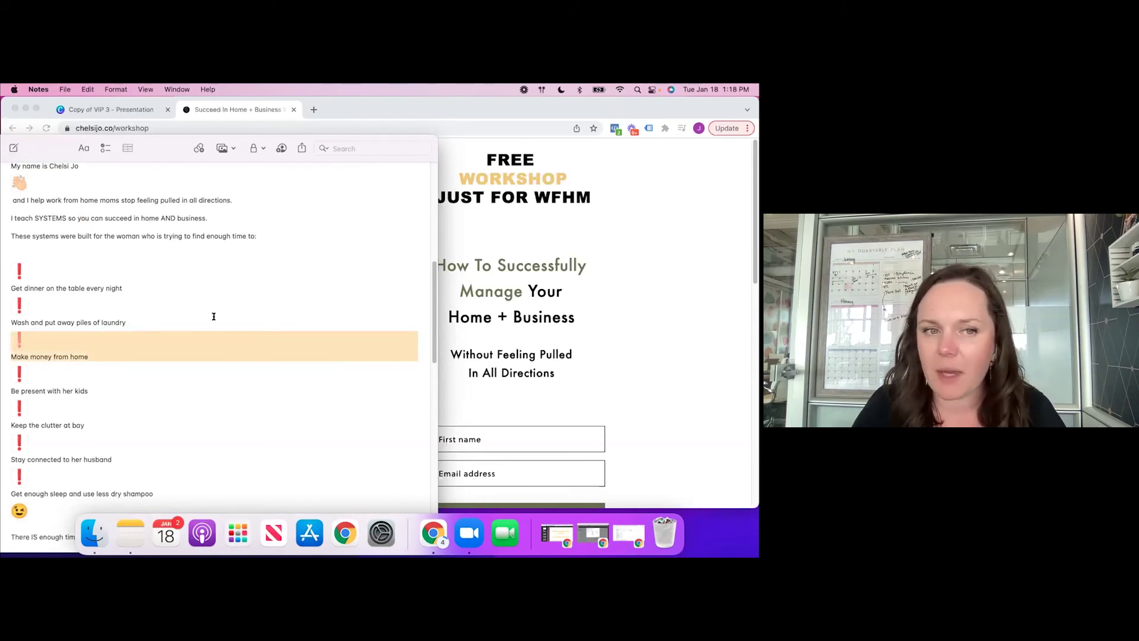
{"action": "left_click", "coordinate": [11, 355]}
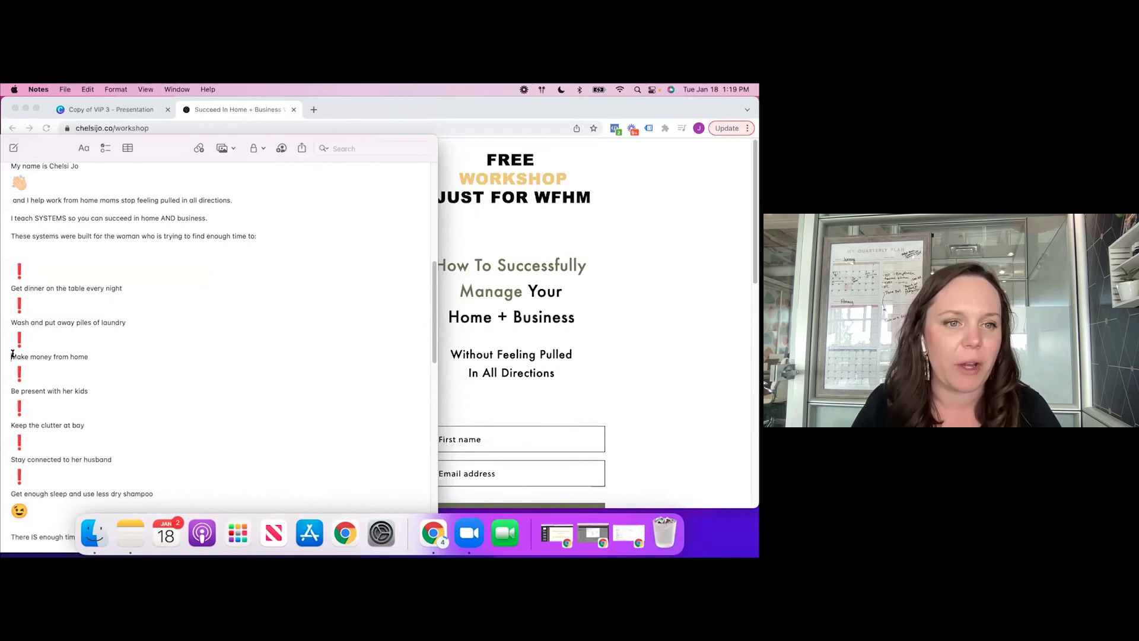
{"action": "left_click_drag", "start_coordinate": [12, 354], "coordinate": [6, 347]}
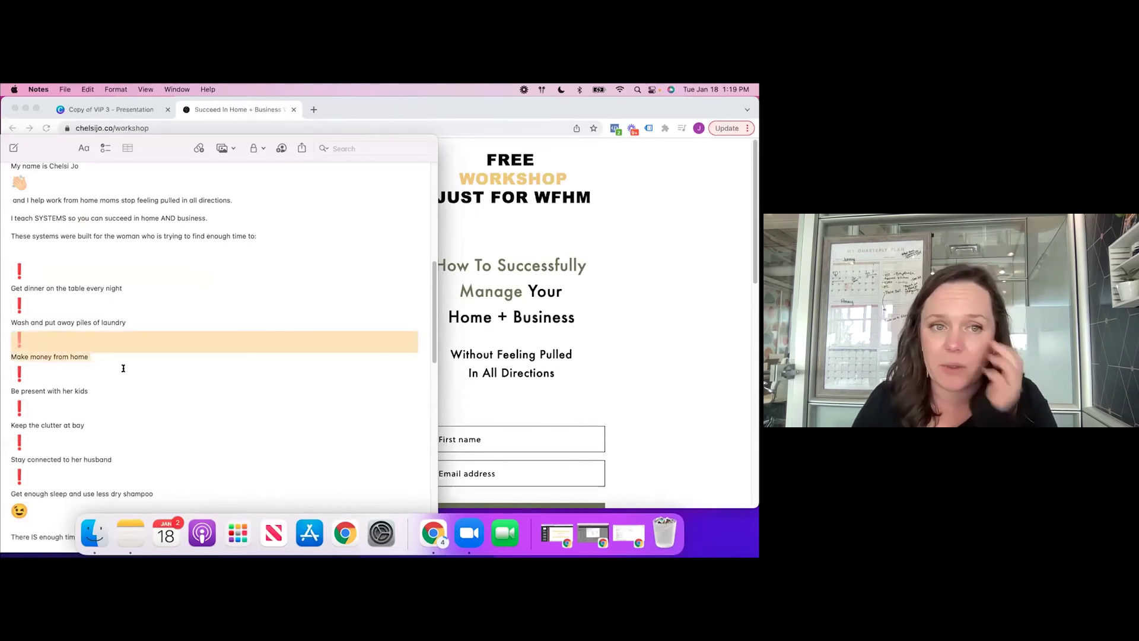
Examine the rest of the LONG copy, from the remaining list items through the free workshop pitch to the numbered topics and closing call to action.
{"action": "scroll", "coordinate": [225, 408], "scroll_direction": "down", "scroll_amount": 1}
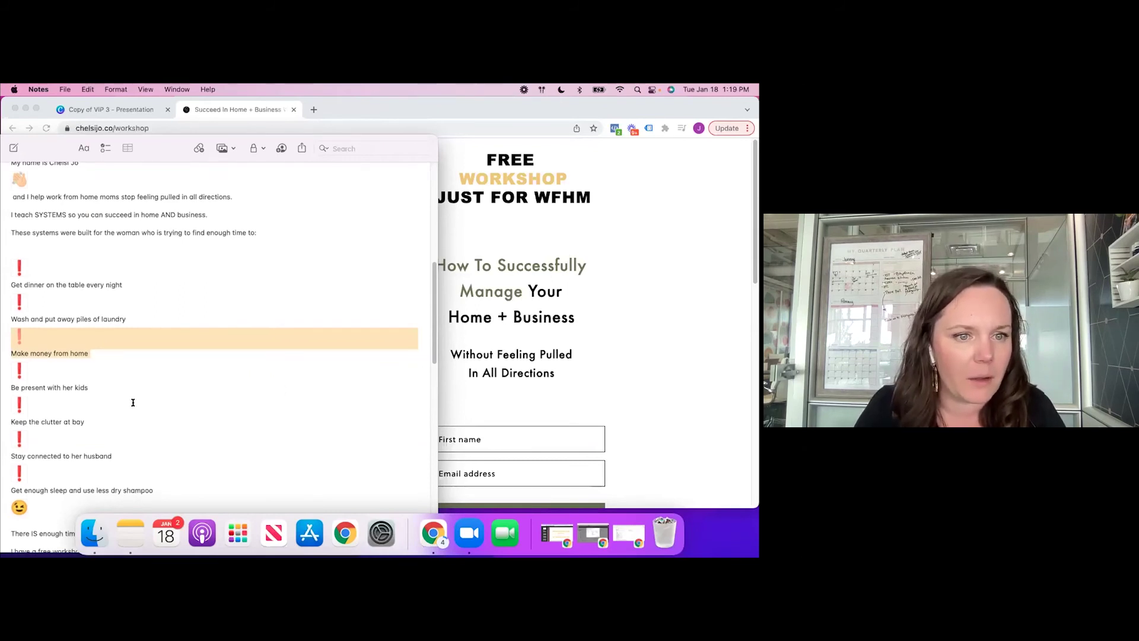
{"action": "scroll", "coordinate": [133, 402], "scroll_direction": "down", "scroll_amount": 1}
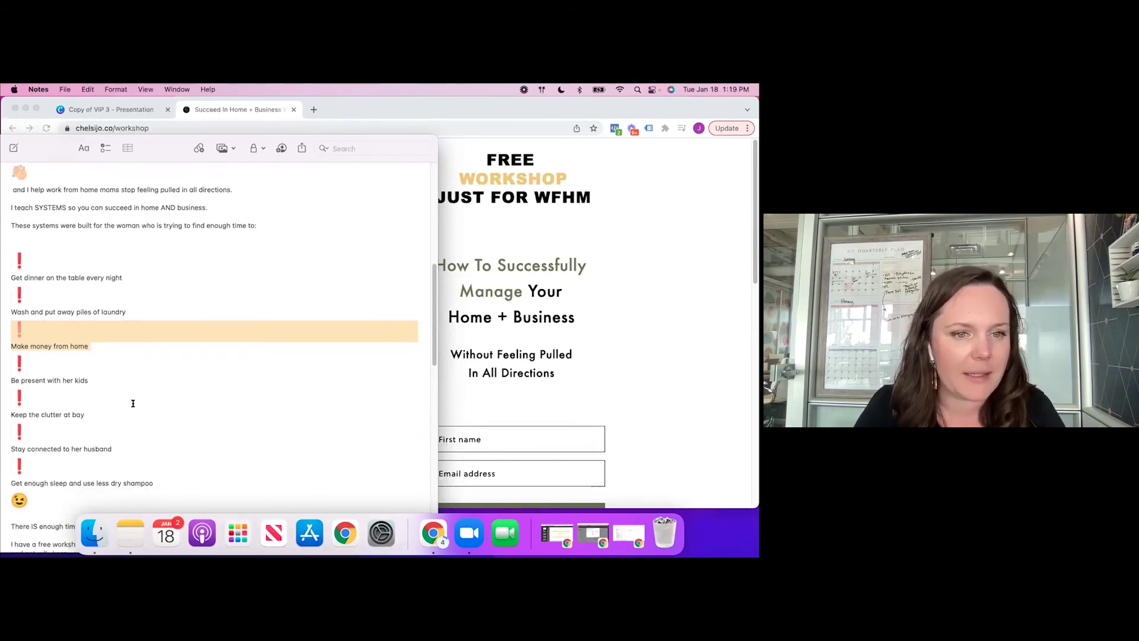
{"action": "scroll", "coordinate": [133, 403], "scroll_direction": "down", "scroll_amount": 2}
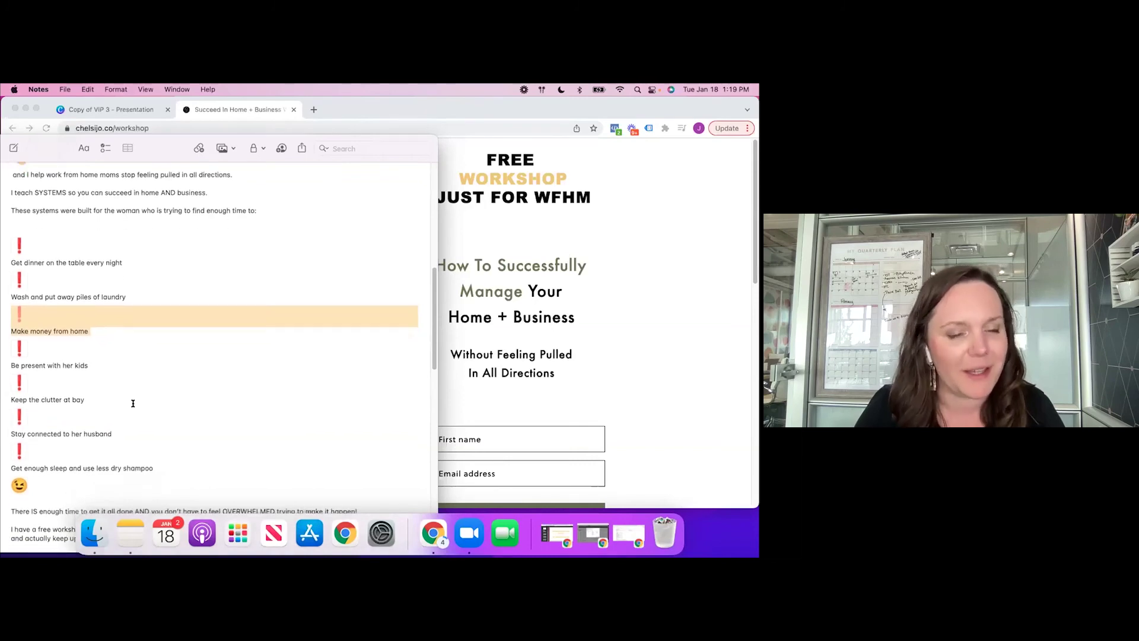
{"action": "scroll", "coordinate": [133, 404], "scroll_direction": "down", "scroll_amount": 5}
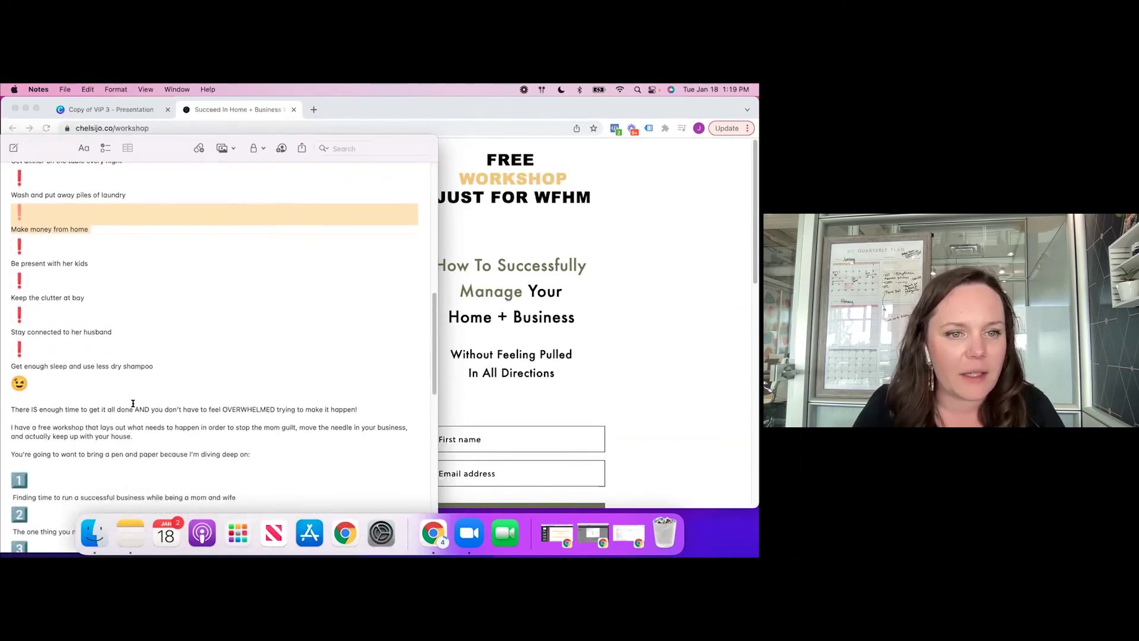
{"action": "scroll", "coordinate": [133, 403], "scroll_direction": "down", "scroll_amount": 2}
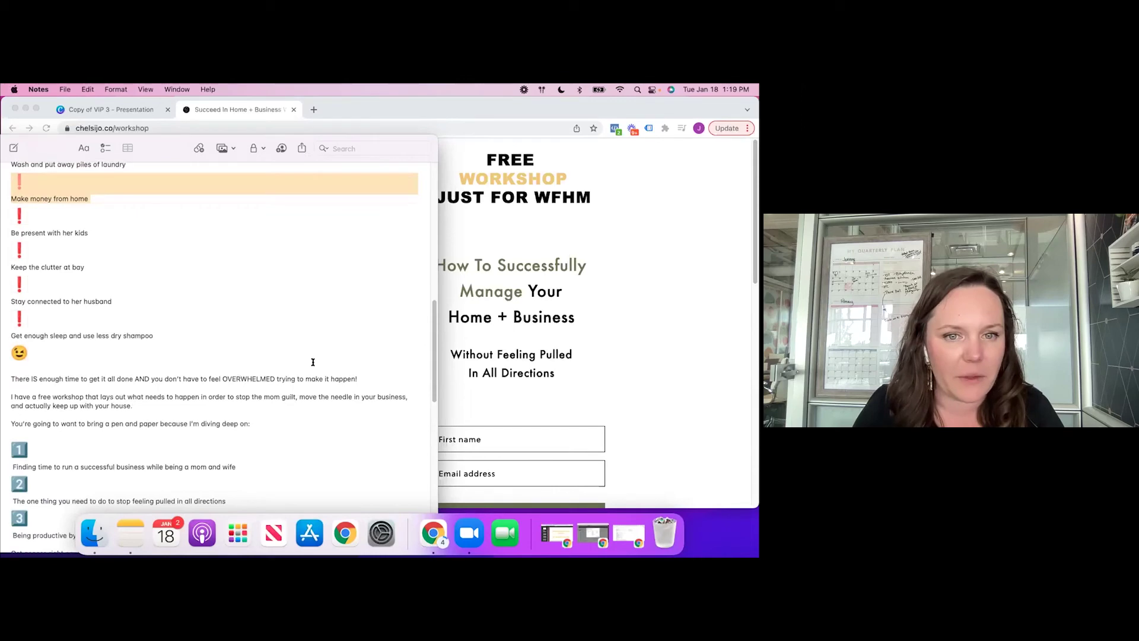
{"action": "scroll", "coordinate": [296, 364], "scroll_direction": "down", "scroll_amount": 4}
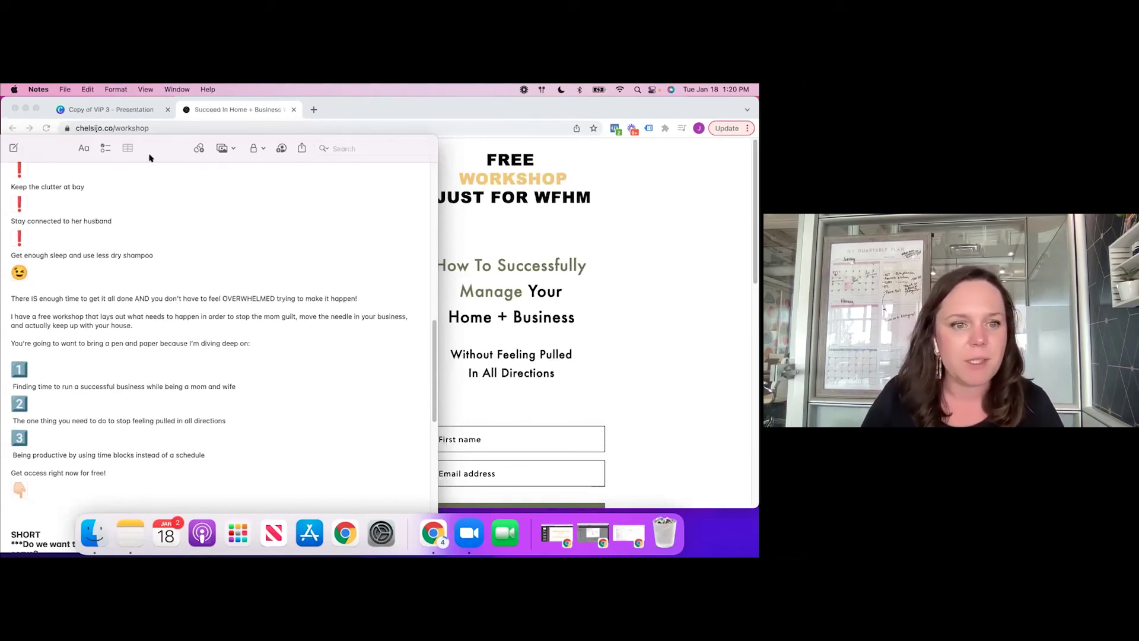
{"action": "scroll", "coordinate": [181, 330], "scroll_direction": "down", "scroll_amount": 1}
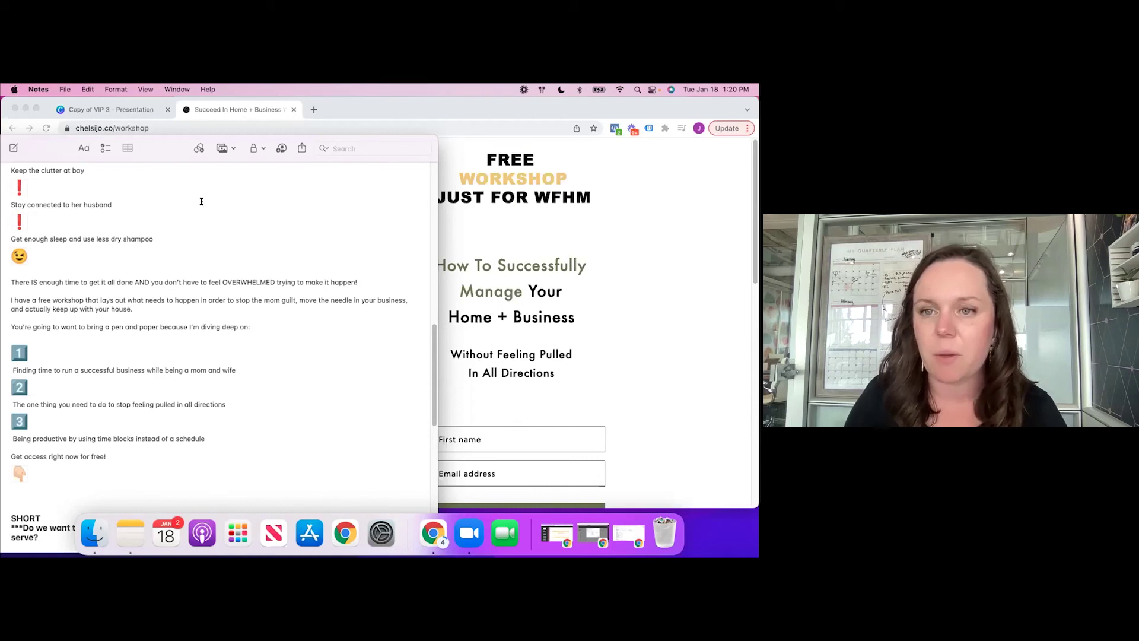
Clear the notes window away from the workshop landing page, bring the browser forward and move its window slightly lower on the desktop.
{"action": "double_click", "coordinate": [41, 156]}
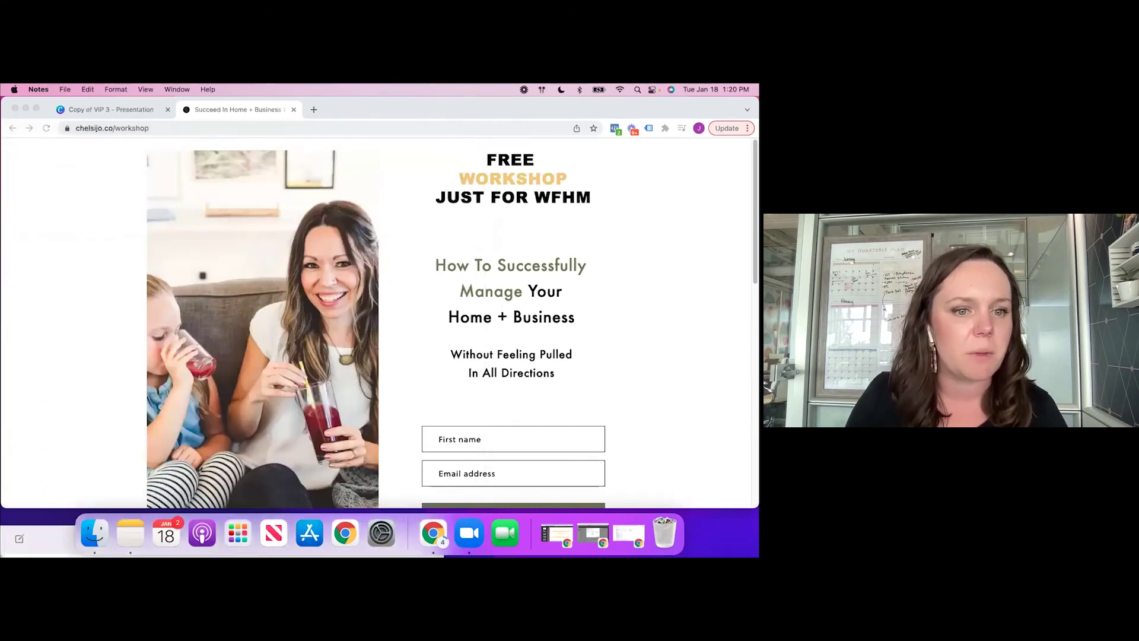
{"action": "left_click", "coordinate": [106, 178]}
{"action": "left_click_drag", "start_coordinate": [118, 102], "coordinate": [120, 131]}
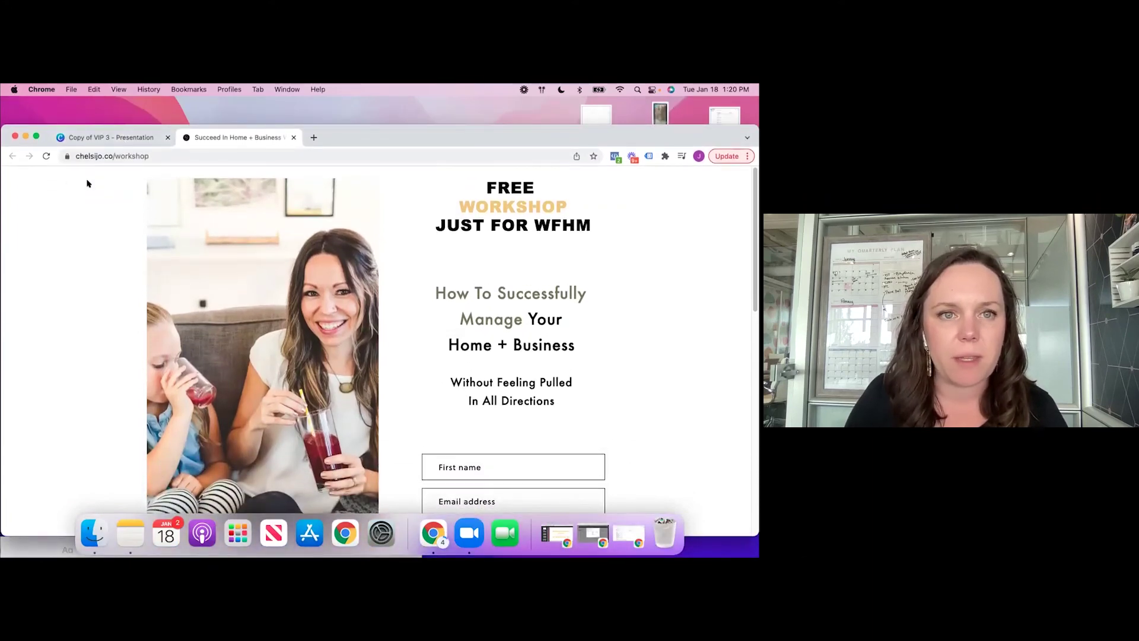
Load Facebook in a new browser tab and open Ads Manager from its home page.
{"action": "left_click", "coordinate": [314, 137]}
{"action": "type", "text": "fac"}
{"action": "key", "text": "Return"}
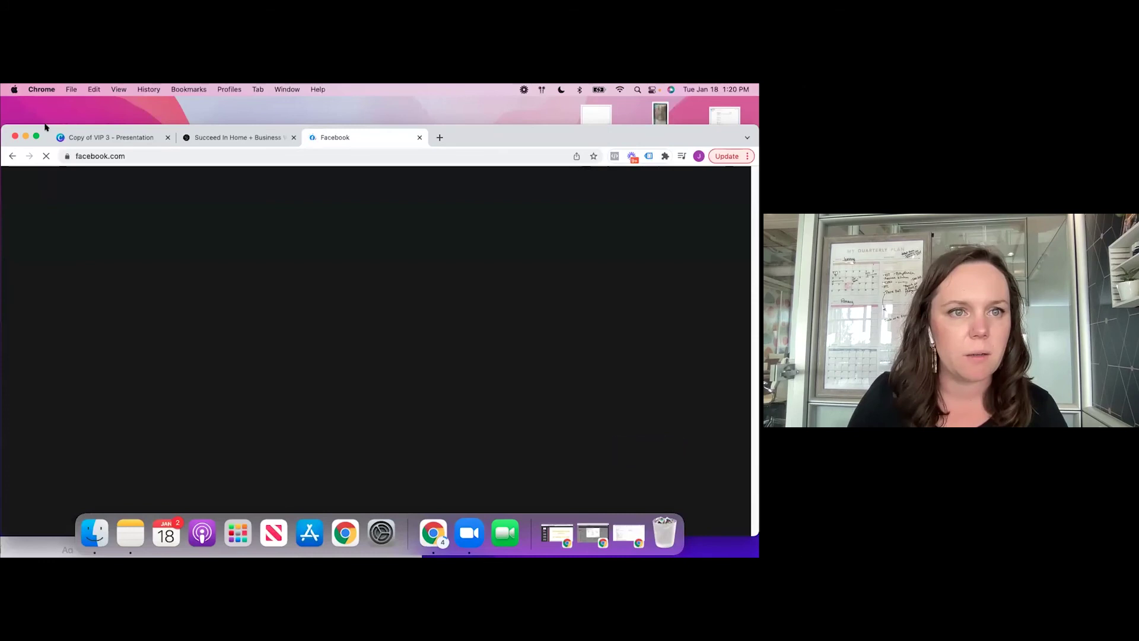
{"action": "double_click", "coordinate": [503, 135]}
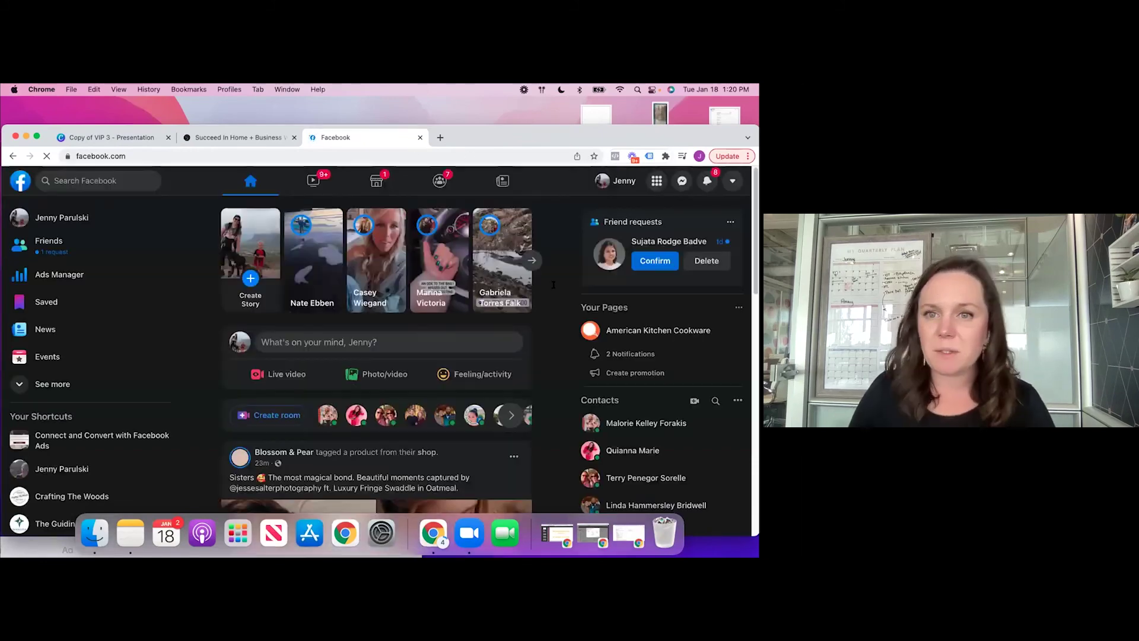
{"action": "left_click", "coordinate": [67, 278]}
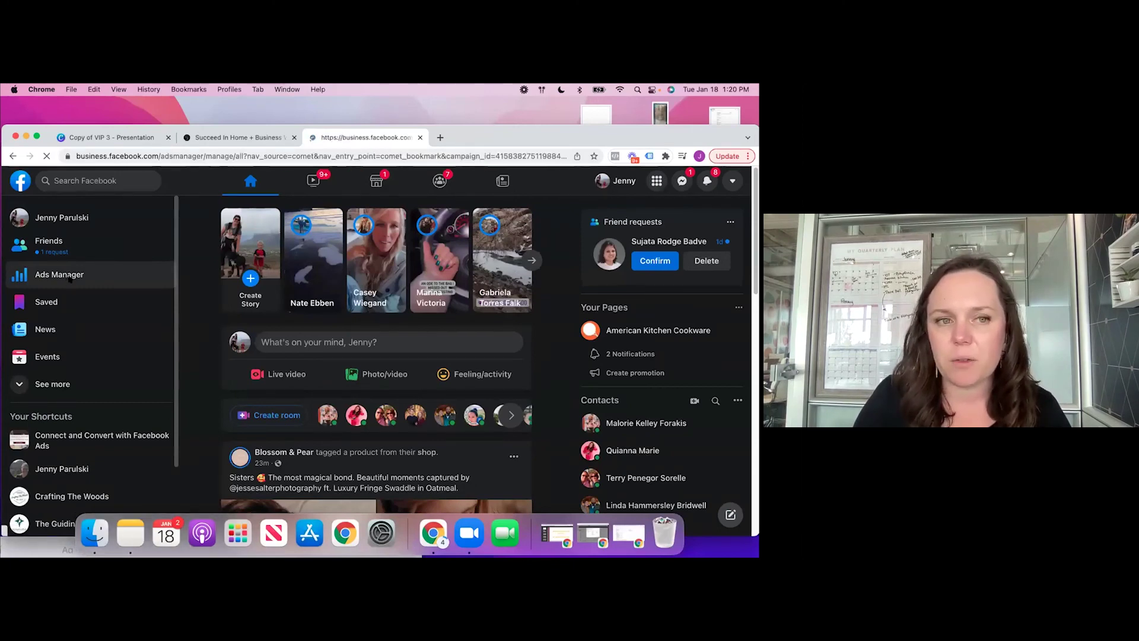